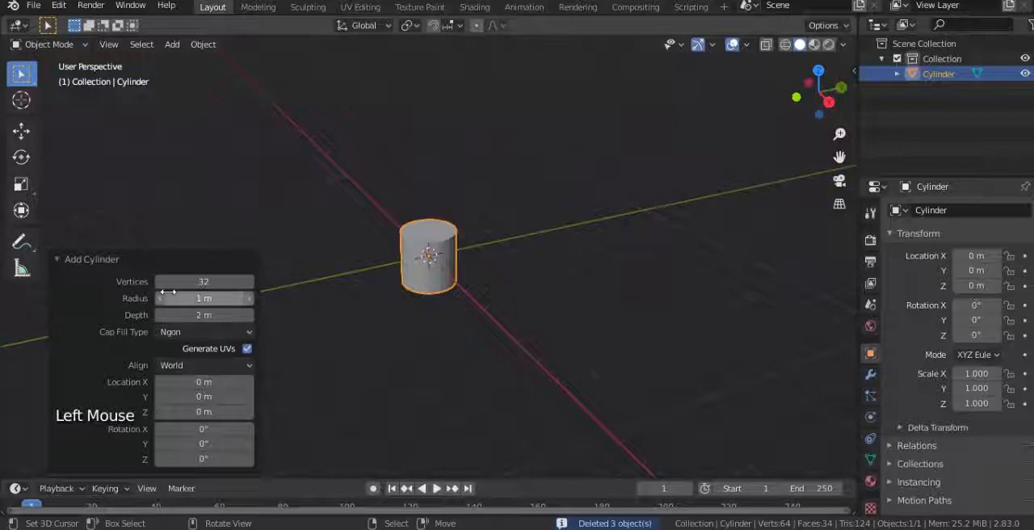
# Step: Reduce the new cylinder to 10 vertices and rotate it 90° about the Y axis so it lies along X
pyautogui.press('Return')
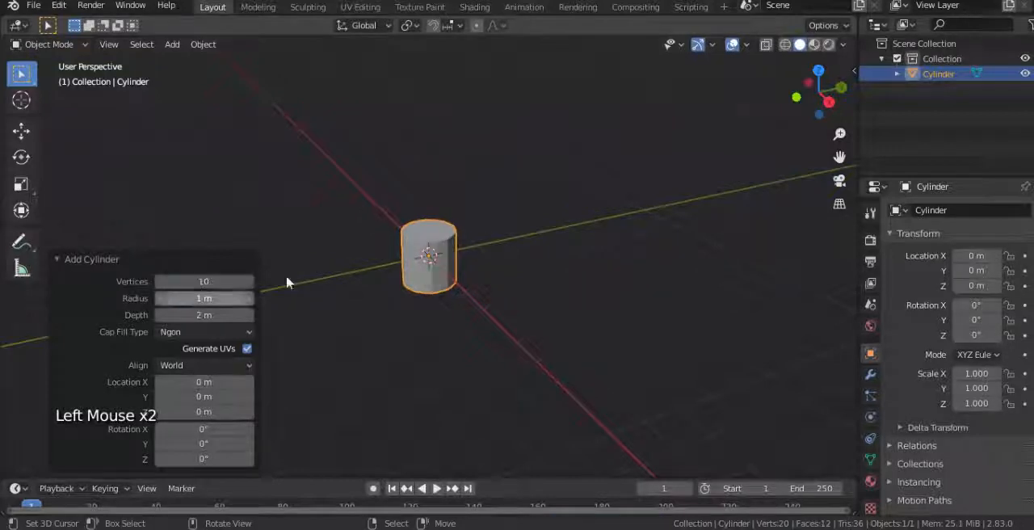
pyautogui.rightClick(436, 279)
pyautogui.press('KP_1')
pyautogui.scroll(2, 488, 270)
pyautogui.press('KP_1')
pyautogui.press('r')
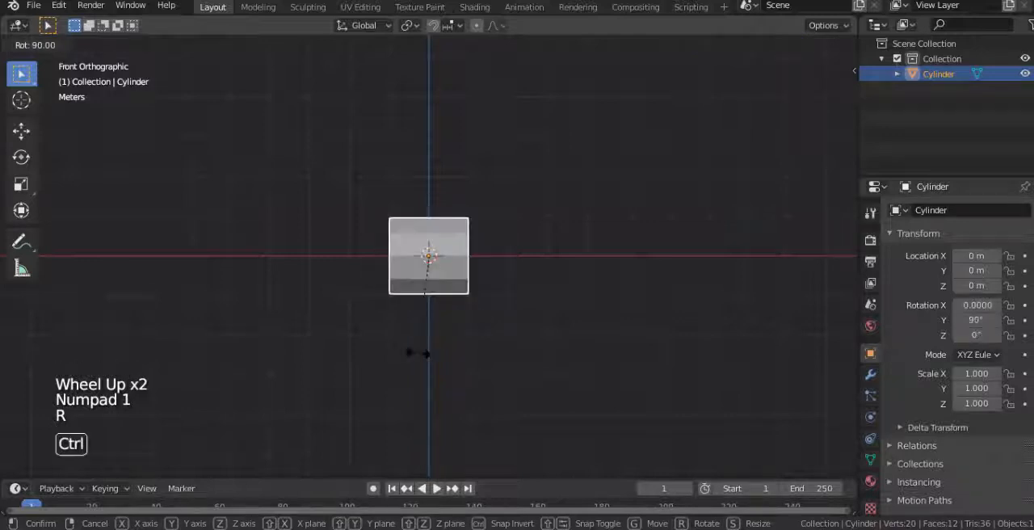
pyautogui.click(425, 353)
# Step: Delete the two end cap faces of the cylinder in Edit Mode
pyautogui.press('KP_3')
pyautogui.scroll(1, 450, 295)
pyautogui.press('Tab')
pyautogui.scroll(1, 424, 272)
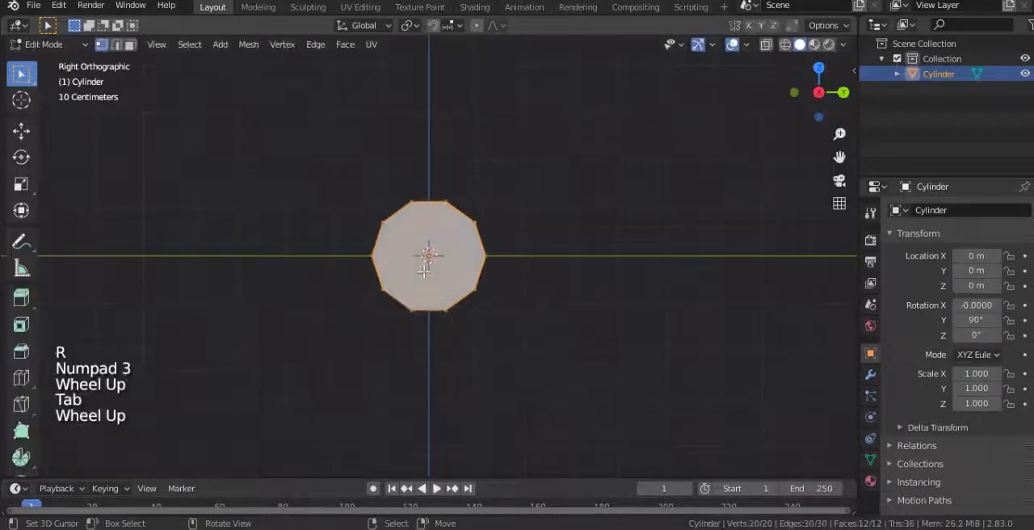
pyautogui.scroll(2, 424, 272)
pyautogui.click(129, 43)
pyautogui.rightClick(473, 288)
pyautogui.scroll(-2, 473, 288)
pyautogui.moveTo(473, 289); pyautogui.dragTo(384, 267, button='middle')
pyautogui.keyDown('shift'); pyautogui.rightClick(383, 268); pyautogui.keyUp('shift')
pyautogui.press('x')
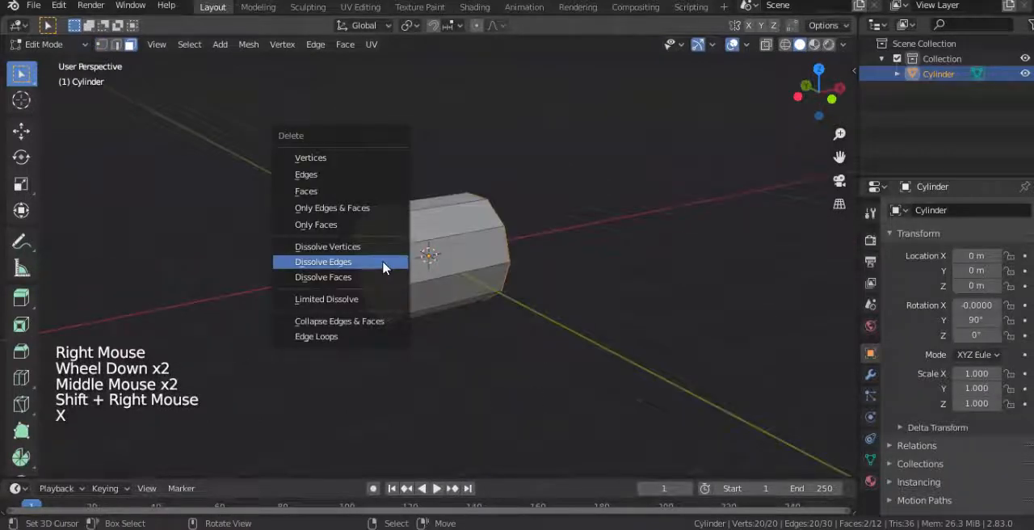
pyautogui.click(306, 192)
pyautogui.moveTo(306, 191); pyautogui.dragTo(278, 187, button='middle')
# Step: Delete the lower half of the cylinder below the X axis, leaving an open arch
pyautogui.press('KP_1')
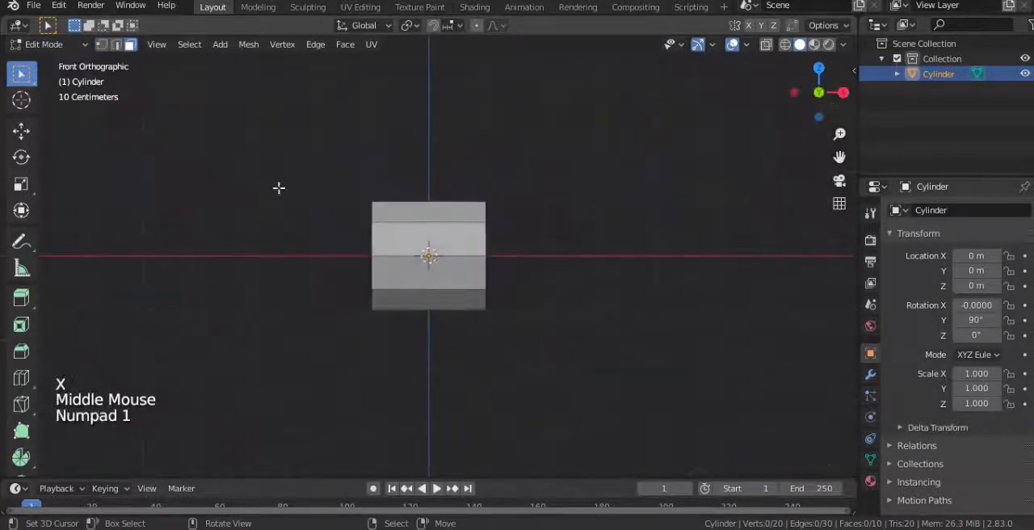
pyautogui.click(101, 43)
pyautogui.hotkey('alt', 'z')
pyautogui.press('b')
pyautogui.moveTo(291, 256); pyautogui.dragTo(557, 379)
pyautogui.press('x')
pyautogui.click(485, 263)
# Step: Lengthen the whole arch by scaling it about 1.39 along X
pyautogui.press('KP_3')
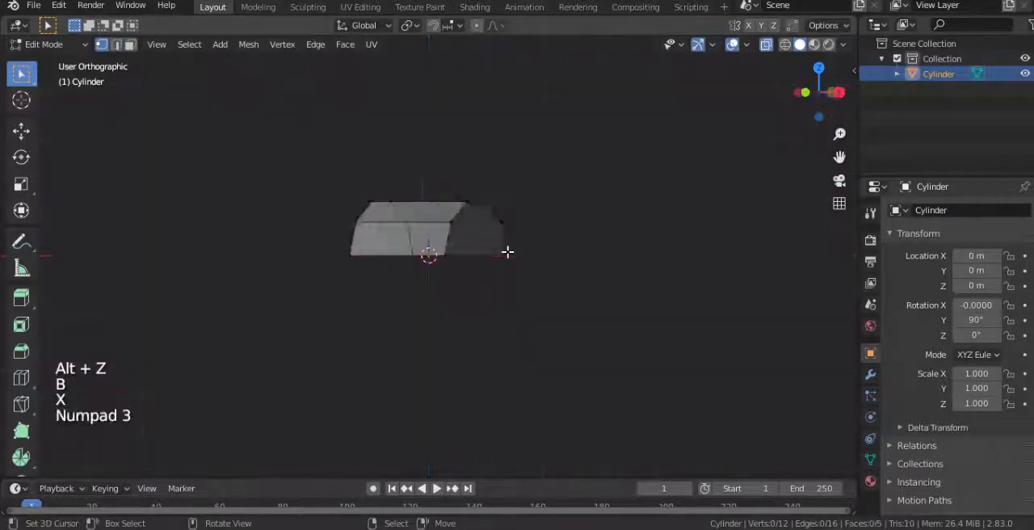
pyautogui.scroll(2, 507, 239)
pyautogui.press('a')
pyautogui.moveTo(561, 252); pyautogui.dragTo(525, 321, button='middle')
pyautogui.scroll(-2, 606, 312)
pyautogui.press('s')
pyautogui.press('x')
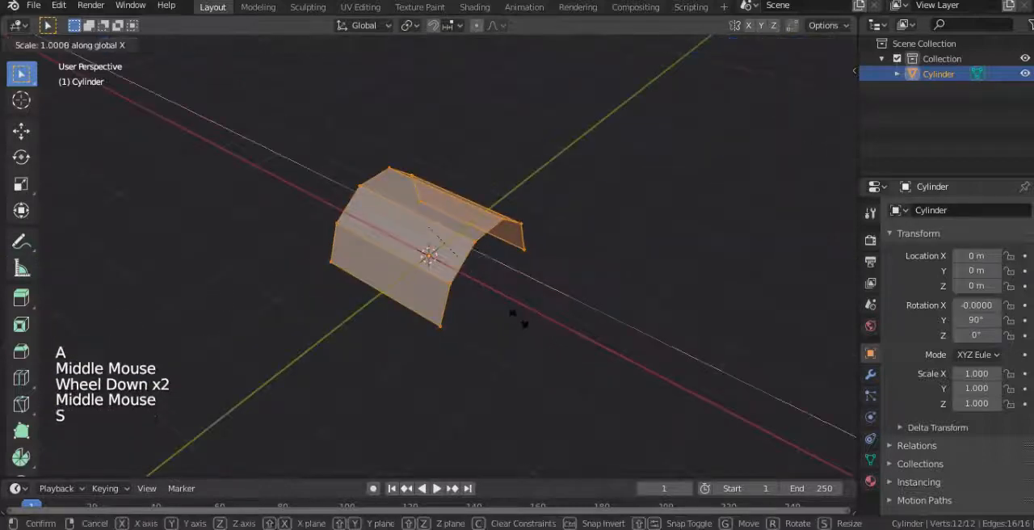
pyautogui.click(550, 323)
# Step: Add two evenly spaced loop cuts running across the arch without sliding them
pyautogui.moveTo(547, 307); pyautogui.dragTo(493, 294, button='middle')
pyautogui.press('KP_1')
pyautogui.press('KP_3')
pyautogui.press('KP_3')
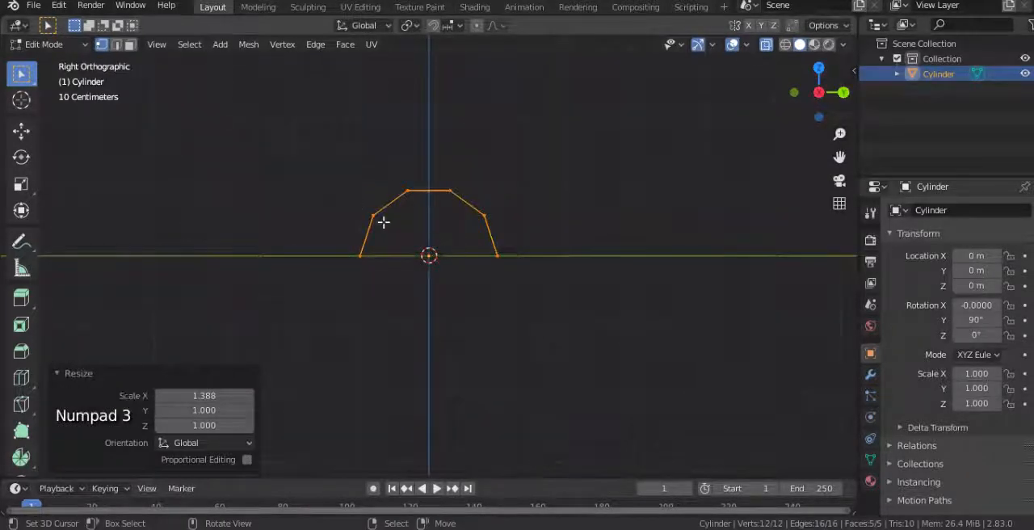
pyautogui.moveTo(359, 211); pyautogui.dragTo(386, 228, button='middle')
pyautogui.hotkey('ctrl', 'r')
pyautogui.scroll(1, 395, 233)
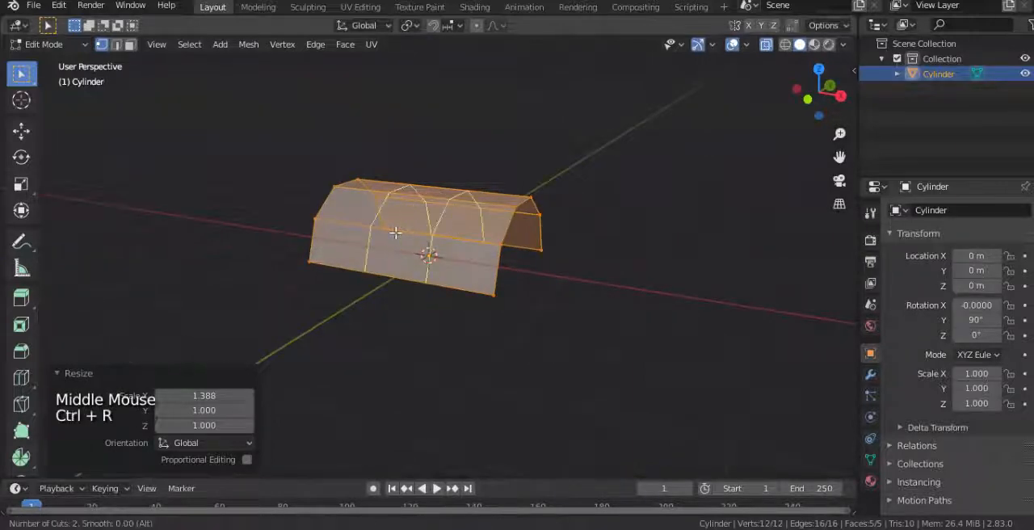
pyautogui.click(395, 233)
pyautogui.rightClick(395, 233)
# Step: Spread the two loops toward the arch's ends by scaling them about 2.4 along X
pyautogui.moveTo(454, 273); pyautogui.dragTo(510, 296, button='middle')
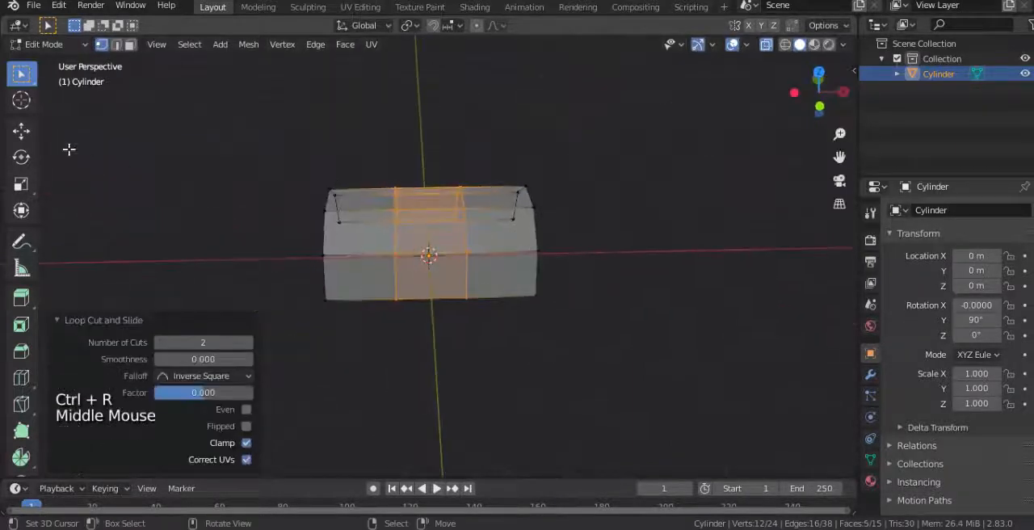
pyautogui.click(21, 132)
pyautogui.scroll(1, 551, 264)
pyautogui.press('s')
pyautogui.press('x')
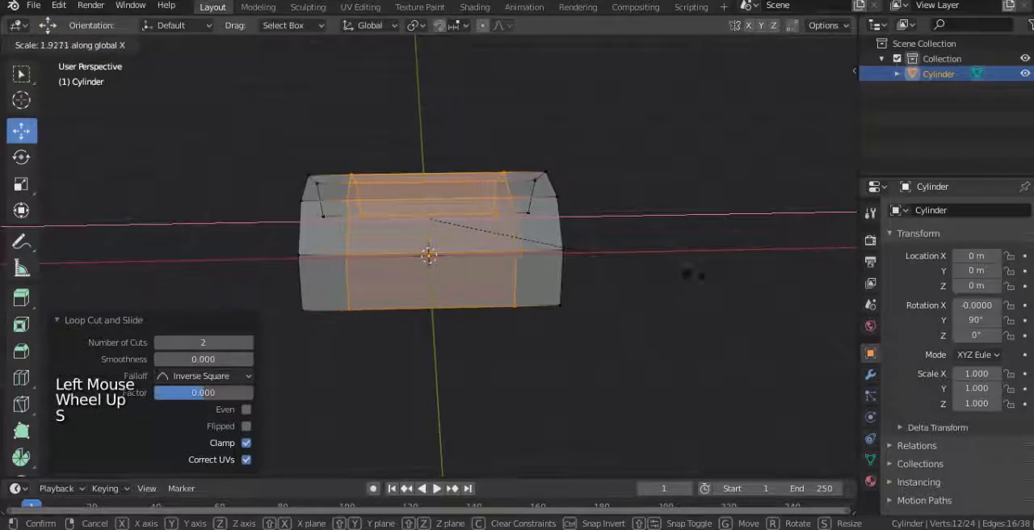
pyautogui.click(757, 280)
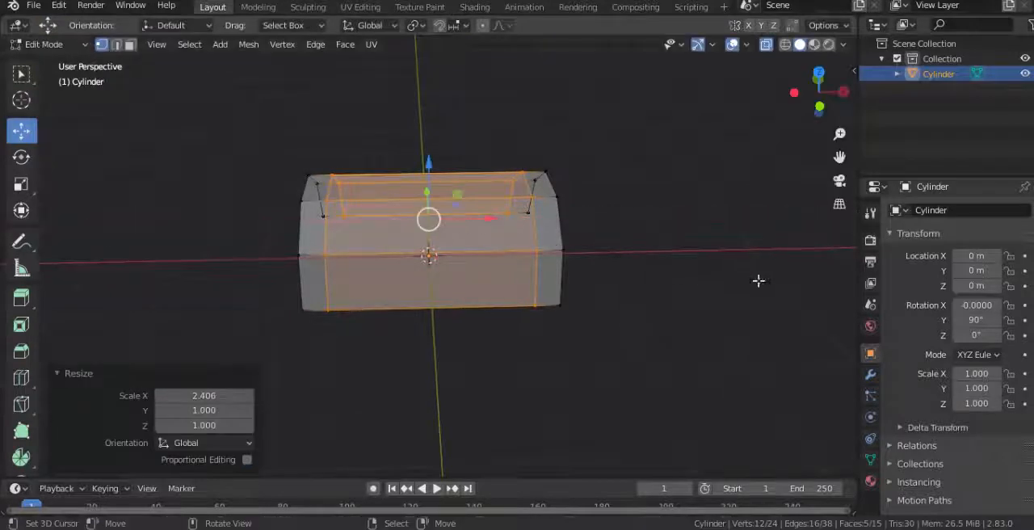
# Step: Add two more loop cuts in the middle section and pull them together to about half their spacing along X
pyautogui.hotkey('ctrl', 'r')
pyautogui.click(426, 236)
pyautogui.rightClick(522, 266)
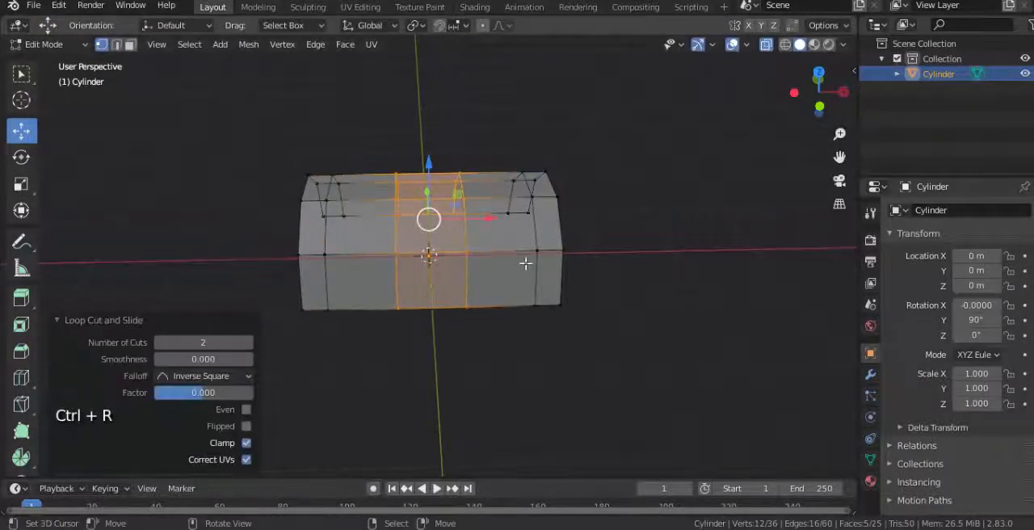
pyautogui.press('s')
pyautogui.press('x')
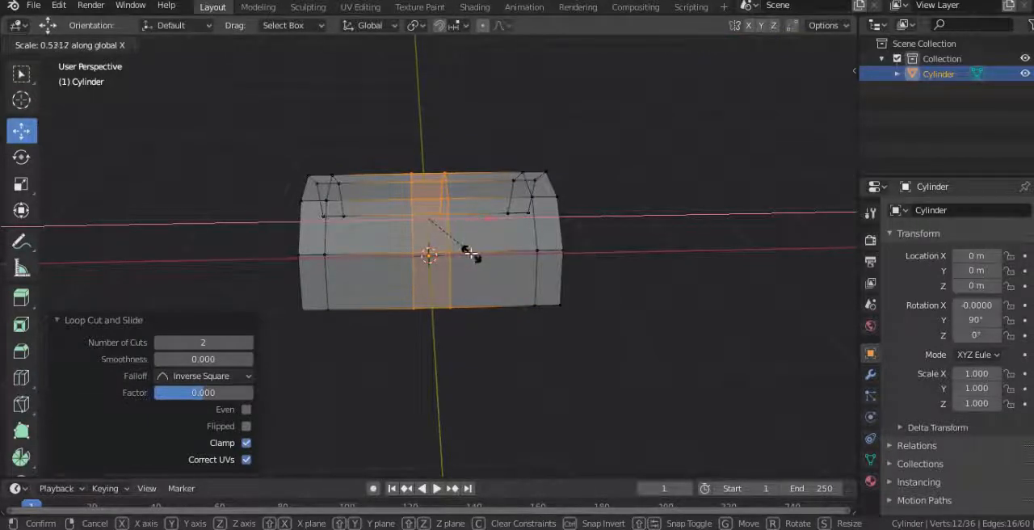
pyautogui.click(477, 257)
# Step: Add one unslid loop cut through the exact centre of the narrow middle strip
pyautogui.press('KP_1')
pyautogui.hotkey('ctrl', 'r')
pyautogui.click(428, 212)
pyautogui.rightClick(427, 210)
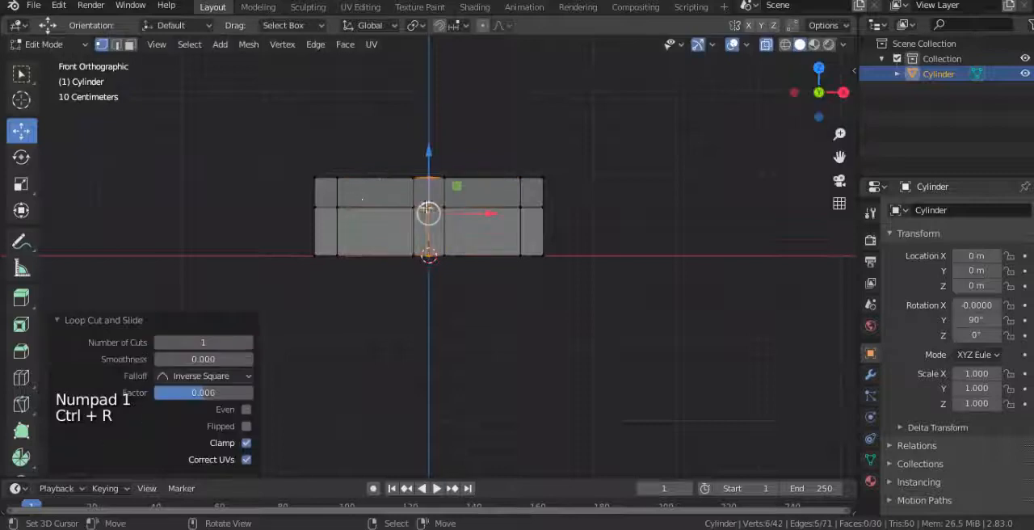
# Step: Delete all faces on the negative X side of the arch, keeping the centre edge loop
pyautogui.hotkey('alt', 'z')
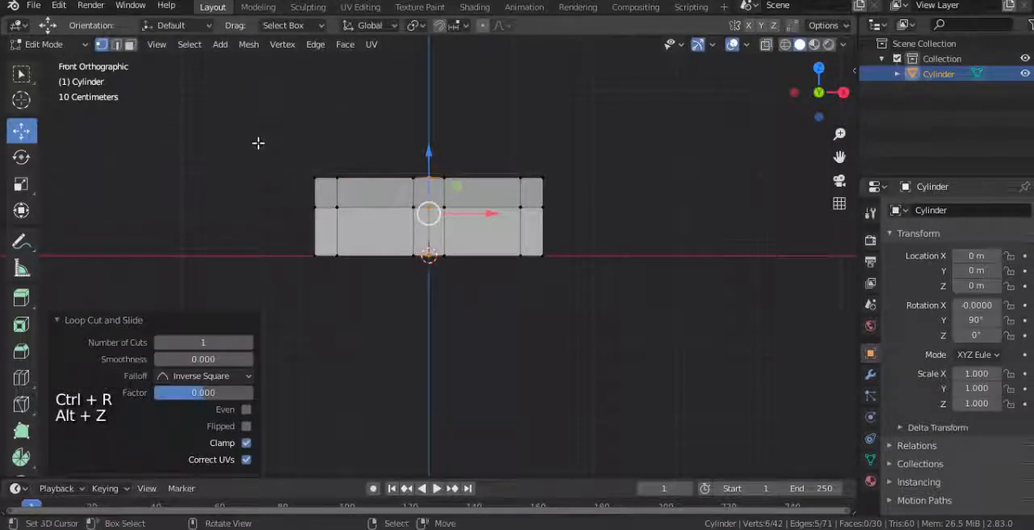
pyautogui.hotkey('alt', 'z')
pyautogui.press('b')
pyautogui.moveTo(248, 124); pyautogui.dragTo(422, 349)
pyautogui.press('x')
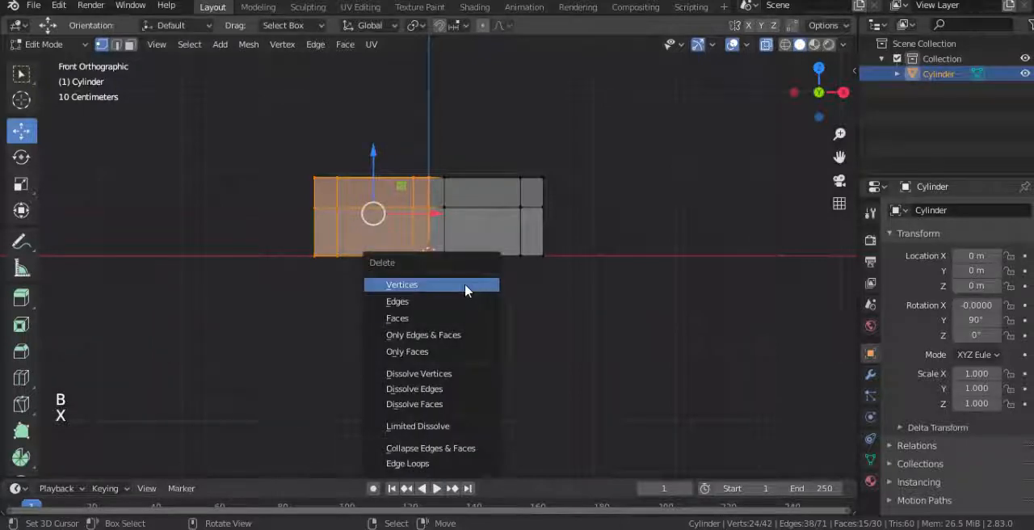
pyautogui.click(465, 287)
pyautogui.hotkey('ctrl', 'z')
pyautogui.press('x')
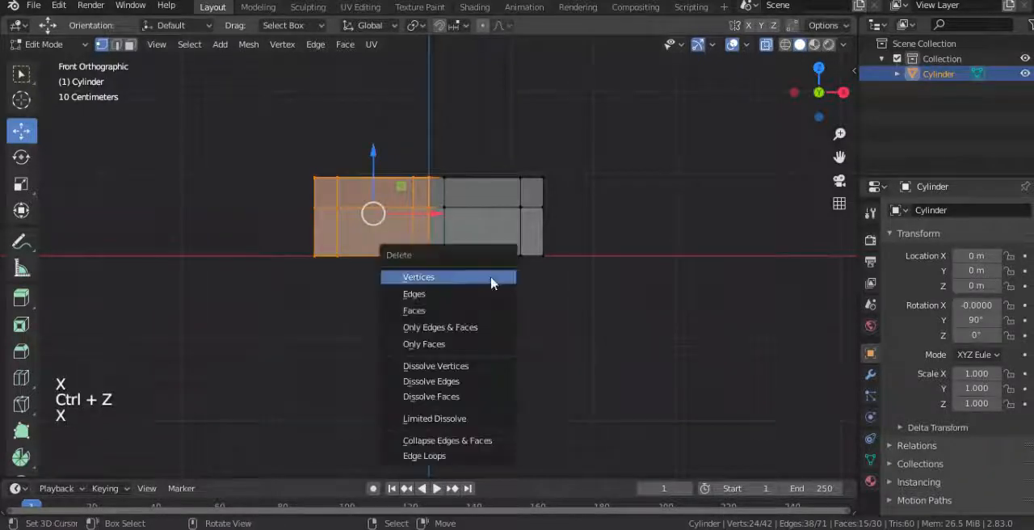
pyautogui.click(460, 313)
# Step: Add a Mirror modifier that mirrors on Z only, with Clipping enabled
pyautogui.click(870, 374)
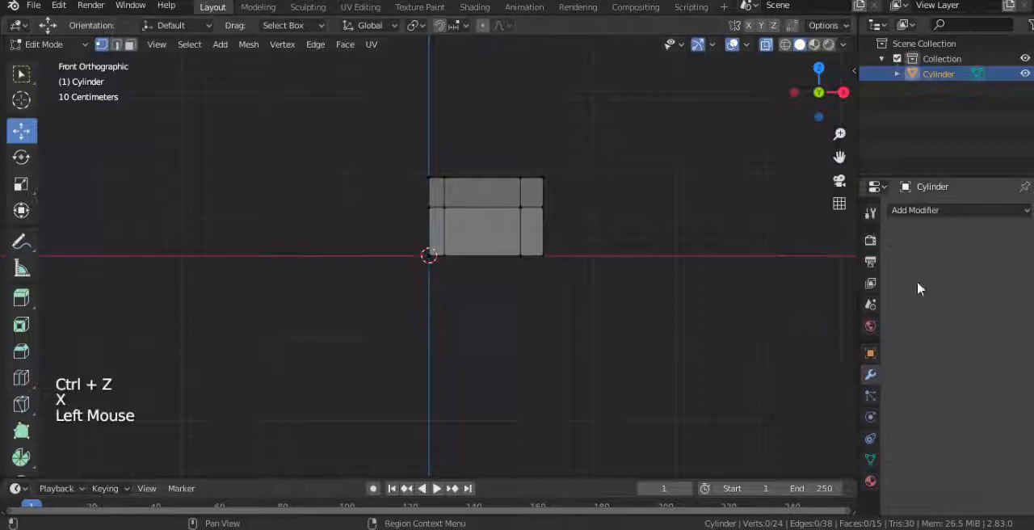
pyautogui.click(936, 211)
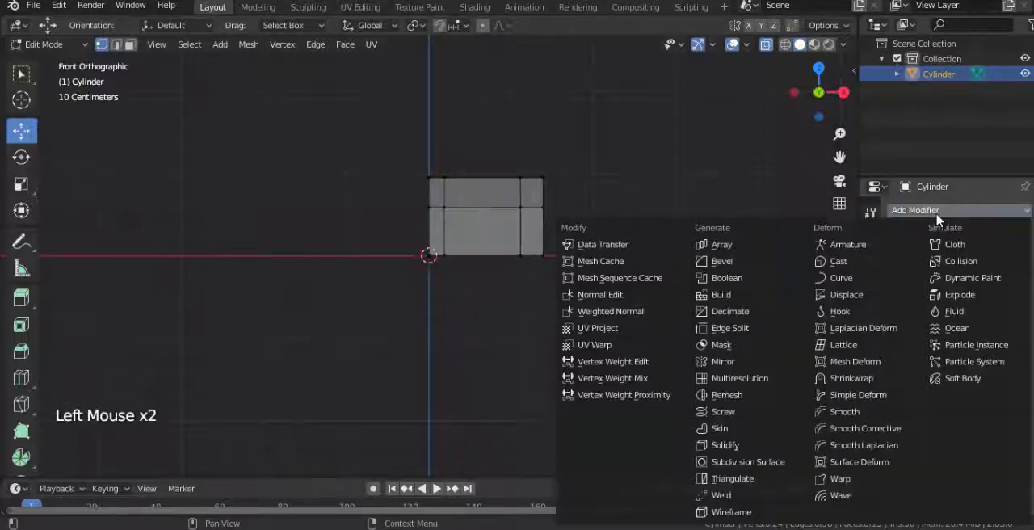
pyautogui.click(723, 361)
pyautogui.click(898, 294)
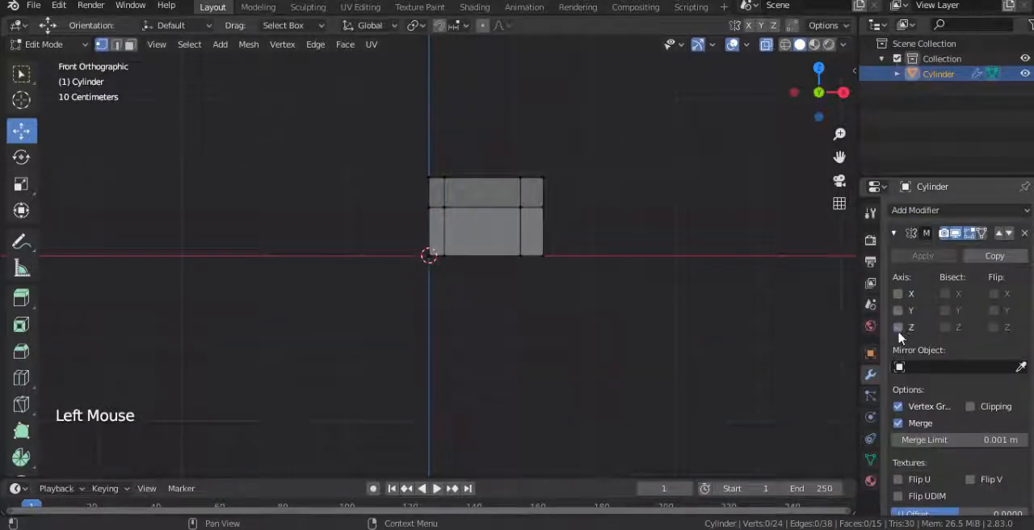
pyautogui.click(897, 327)
pyautogui.click(977, 409)
# Step: Add a lengthwise loop cut to the lowest row of faces on each side of the arch
pyautogui.moveTo(515, 286); pyautogui.dragTo(410, 264, button='middle')
pyautogui.hotkey('ctrl', 'r')
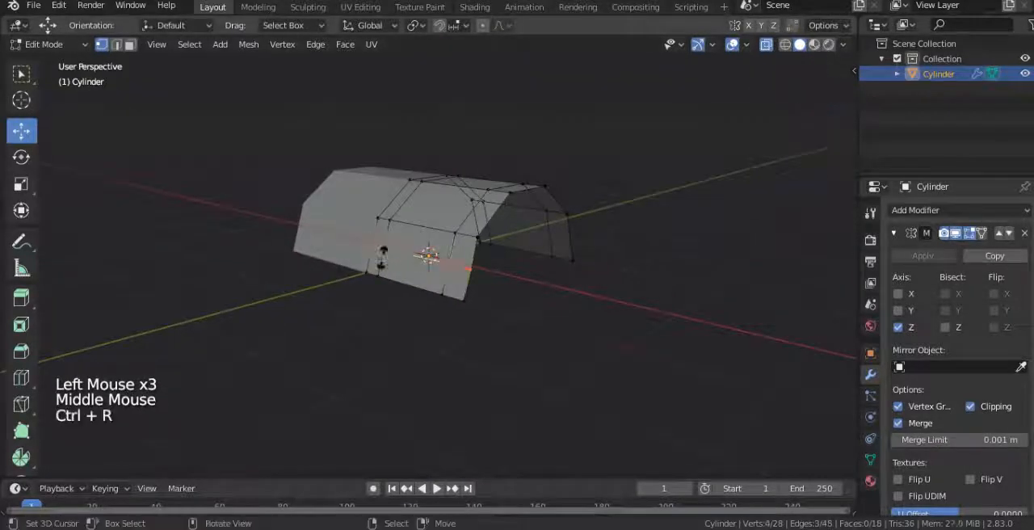
pyautogui.click(436, 267)
pyautogui.moveTo(490, 283); pyautogui.dragTo(588, 268, button='middle')
pyautogui.hotkey('ctrl', 'r')
pyautogui.click(490, 251)
pyautogui.click(490, 251)
# Step: Edge-slide both lengthwise loops toward the bottom edges by a factor of -0.450, and correct them by 0.094
pyautogui.keyDown('alt'); pyautogui.keyDown('shift'); pyautogui.rightClick(408, 263); pyautogui.keyUp('shift'); pyautogui.keyUp('alt')
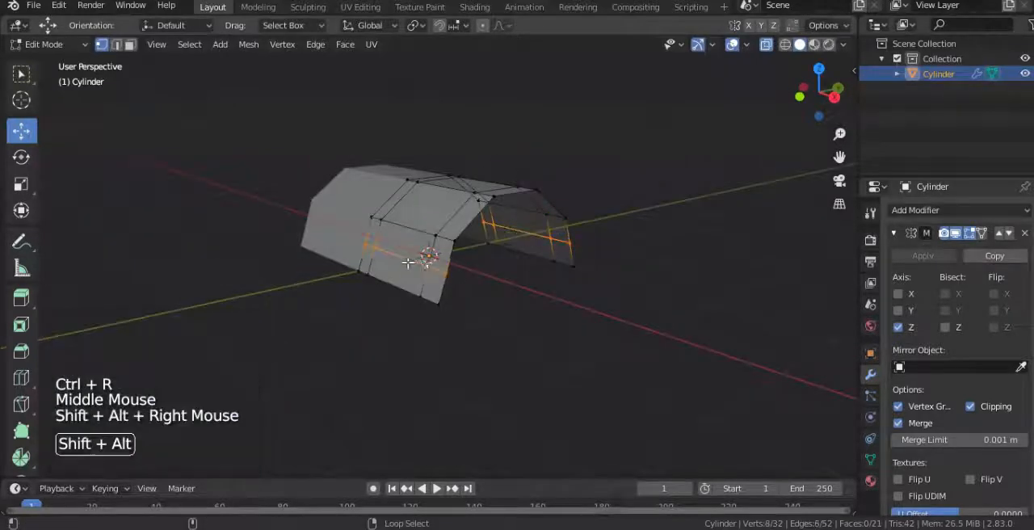
pyautogui.moveTo(479, 272); pyautogui.dragTo(542, 281, button='middle')
pyautogui.press('g')
pyautogui.press('g')
pyautogui.click(459, 277)
pyautogui.scroll(2, 543, 279)
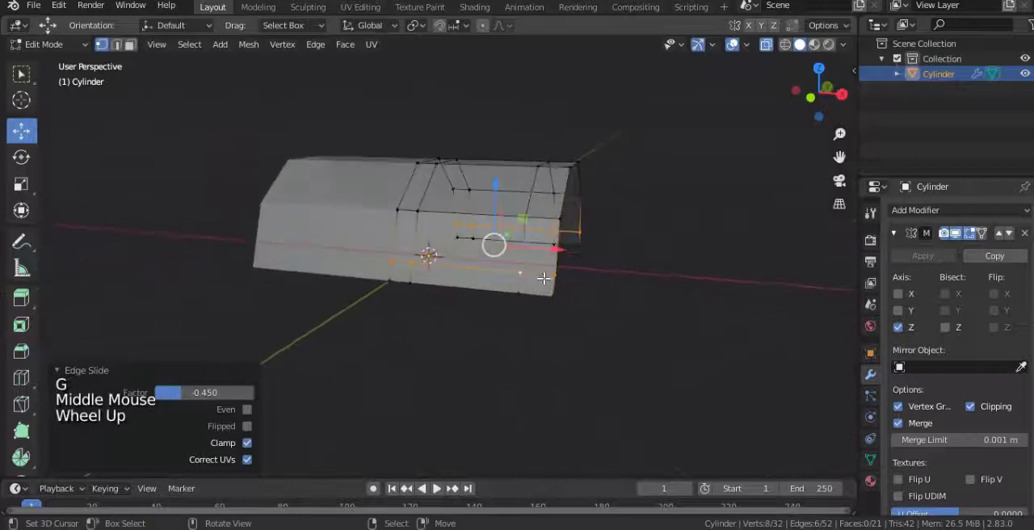
pyautogui.press('g')
pyautogui.press('g')
pyautogui.click(546, 274)
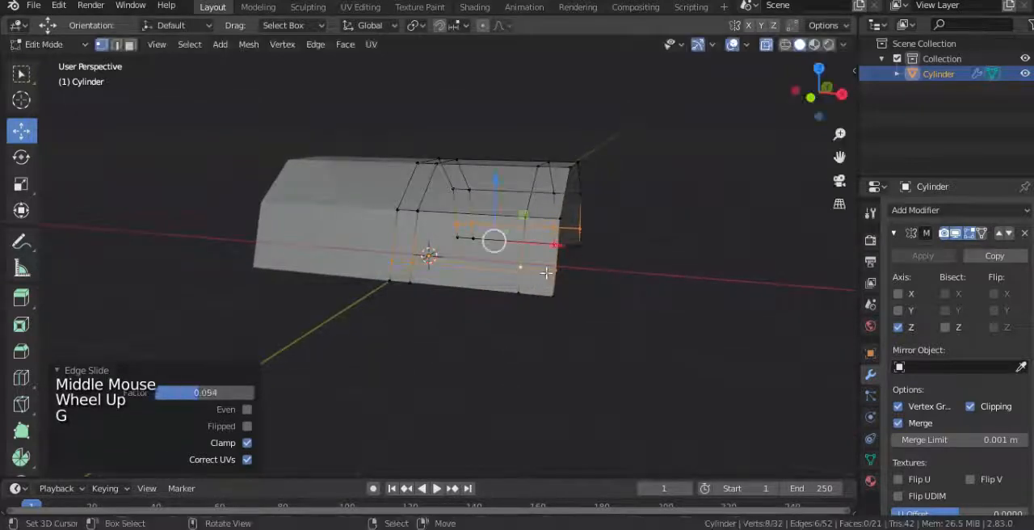
# Step: Delete the five large panel faces between the narrow strips to leave an open frame
pyautogui.scroll(-2, 250, 100)
pyautogui.click(129, 44)
pyautogui.scroll(1, 452, 242)
pyautogui.moveTo(452, 243); pyautogui.dragTo(579, 203, button='middle')
pyautogui.rightClick(470, 250)
pyautogui.hotkey('alt', 'z')
pyautogui.keyDown('shift'); pyautogui.rightClick(467, 257); pyautogui.keyUp('shift')
pyautogui.keyDown('shift'); pyautogui.rightClick(506, 247); pyautogui.keyUp('shift')
pyautogui.keyDown('shift'); pyautogui.rightClick(424, 260); pyautogui.keyUp('shift')
pyautogui.keyDown('shift'); pyautogui.rightClick(426, 277); pyautogui.keyUp('shift')
pyautogui.press('x')
pyautogui.click(427, 277)
# Step: Select the bottom-edge vertices on both sides and scale them inward along Y to about 0.96
pyautogui.press('a')
pyautogui.press('KP_3')
pyautogui.scroll(2, 563, 235)
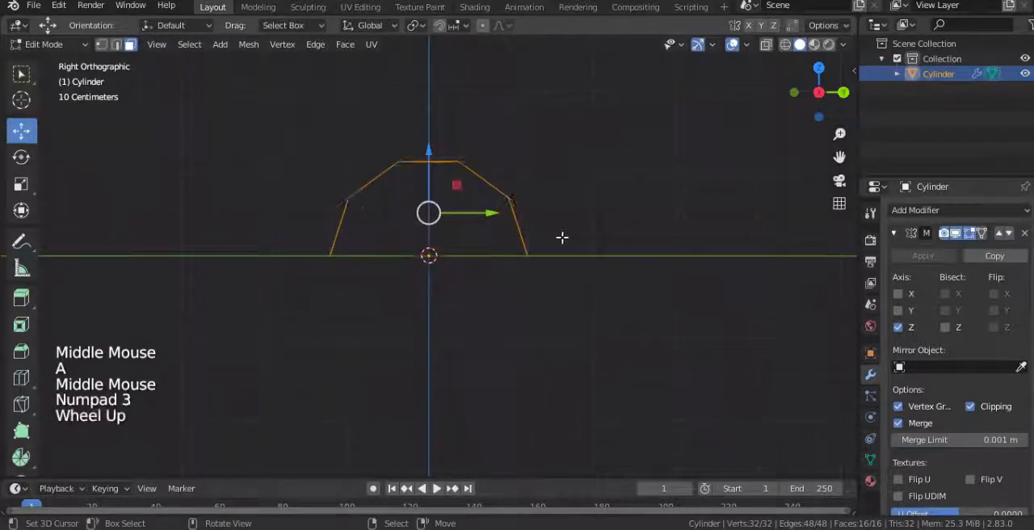
pyautogui.click(102, 44)
pyautogui.hotkey('alt', 'z')
pyautogui.rightClick(309, 256)
pyautogui.press('c')
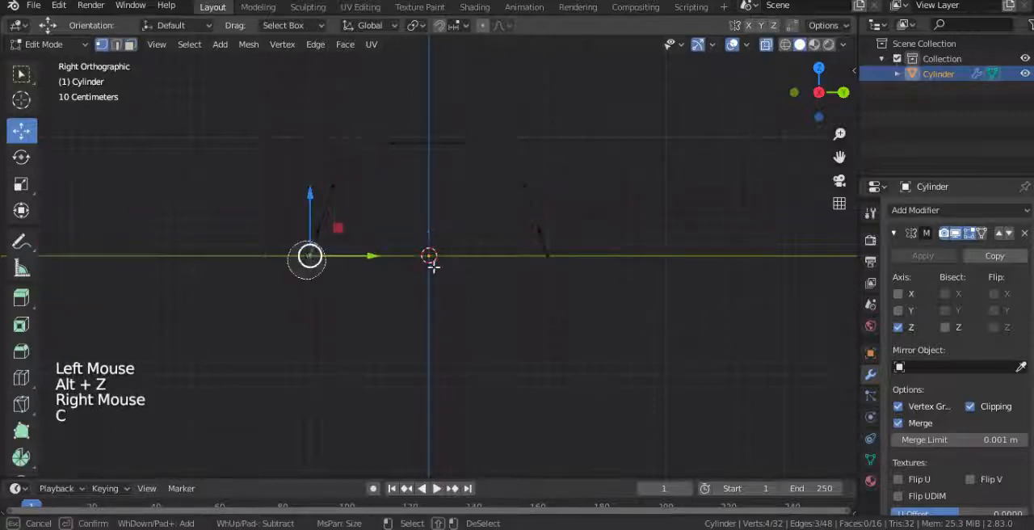
pyautogui.scroll(2, 604, 256)
pyautogui.press('s')
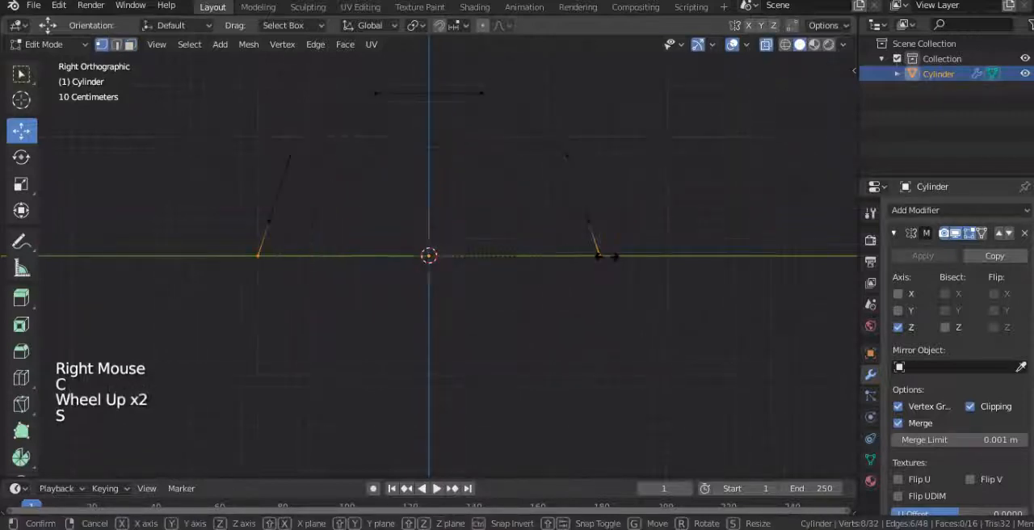
pyautogui.press('y')
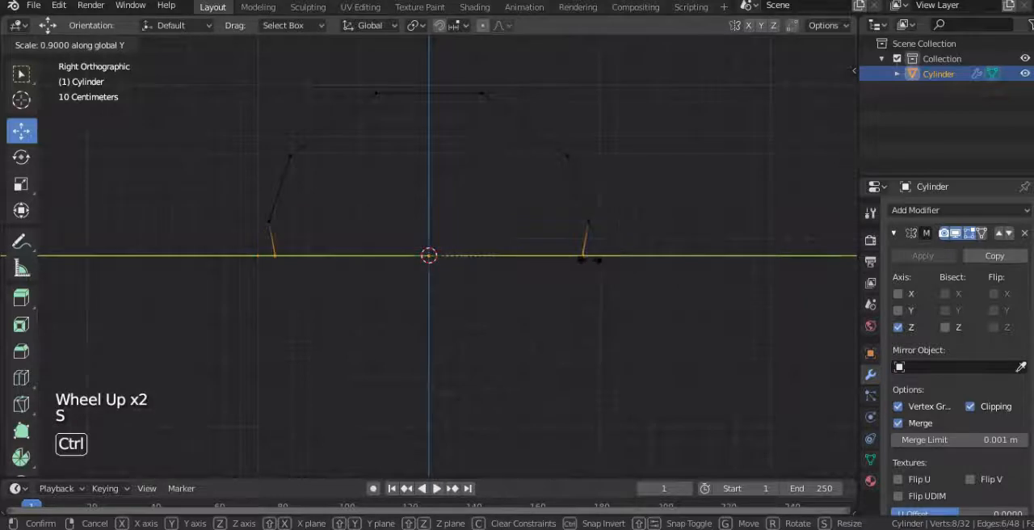
pyautogui.rightClick(691, 305)
pyautogui.press('s')
pyautogui.press('y')
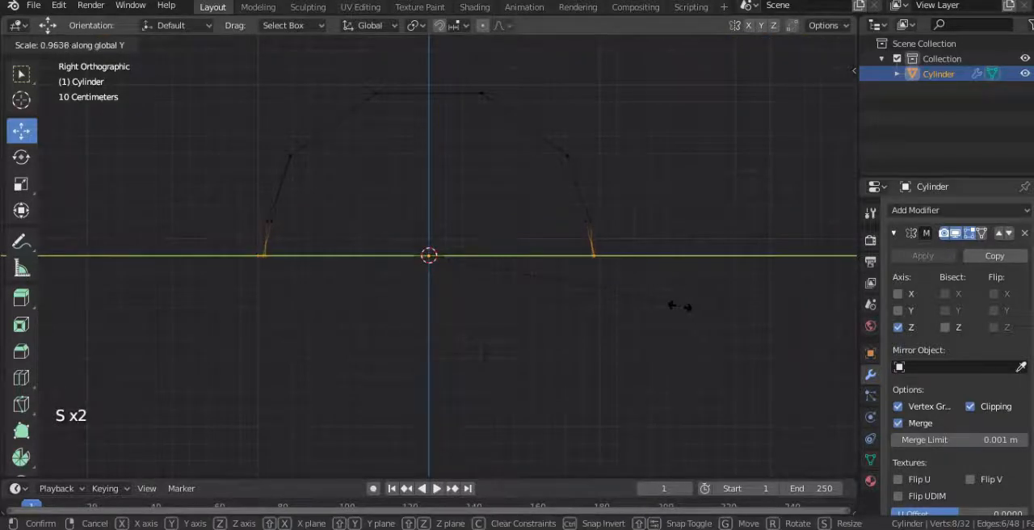
pyautogui.click(679, 305)
# Step: Thicken the whole frame by extruding all faces along their normals with an offset of about 0.108 m
pyautogui.moveTo(531, 256); pyautogui.dragTo(594, 287, button='middle')
pyautogui.hotkey('alt', 'z')
pyautogui.press('a')
pyautogui.scroll(-2, 577, 298)
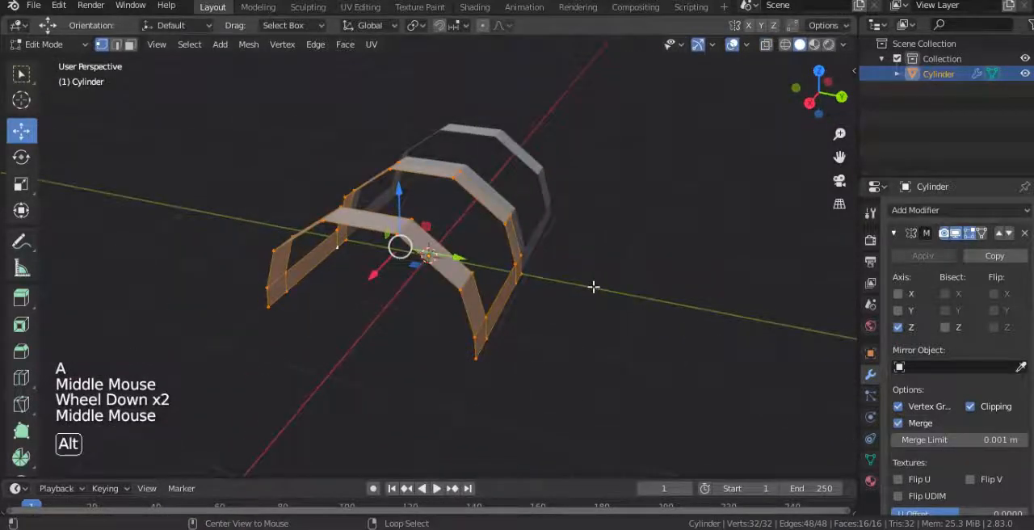
pyautogui.hotkey('alt', 'e')
pyautogui.click(594, 286)
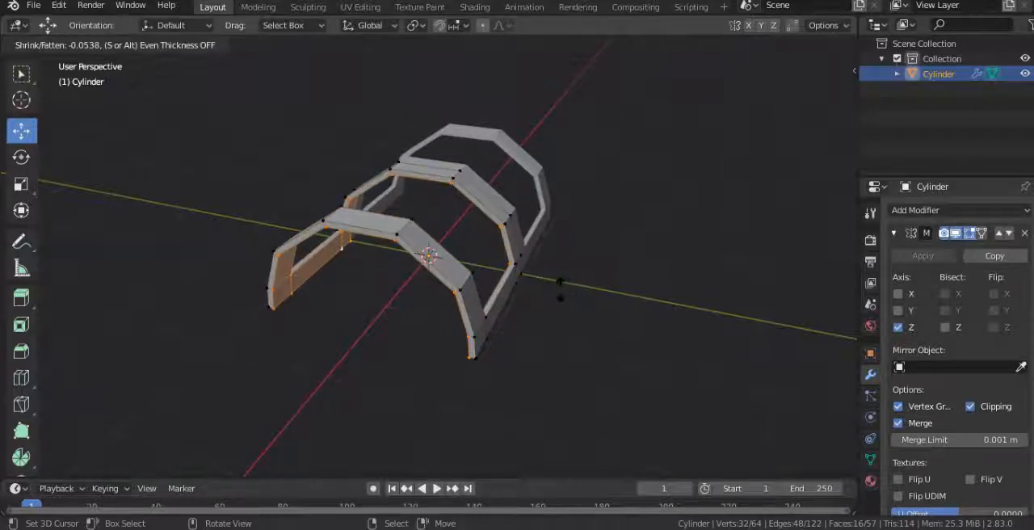
pyautogui.click(556, 289)
# Step: Box-select the bottom-edge vertices of both legs with X-ray in the right side view and scale them
pyautogui.press('KP_3')
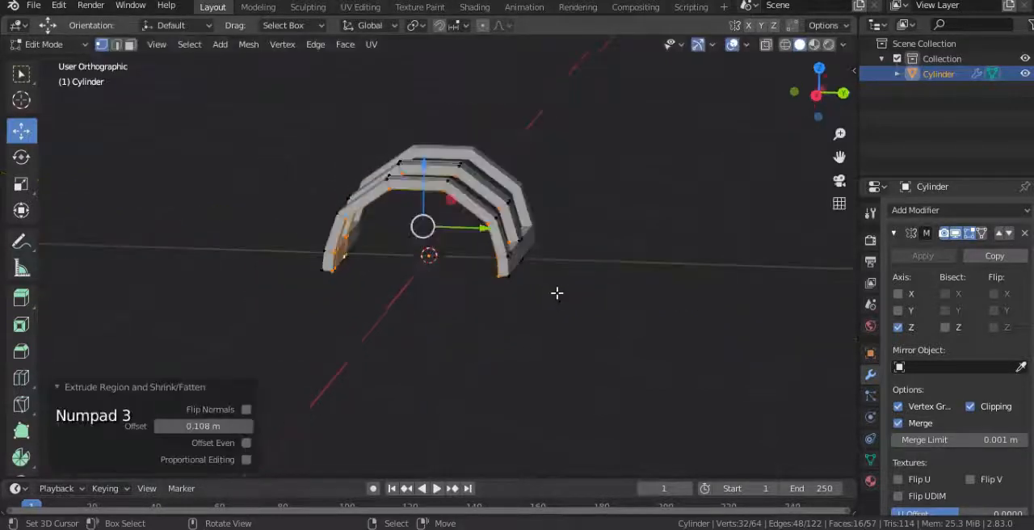
pyautogui.scroll(2, 576, 253)
pyautogui.hotkey('alt', 'z')
pyautogui.rightClick(574, 255)
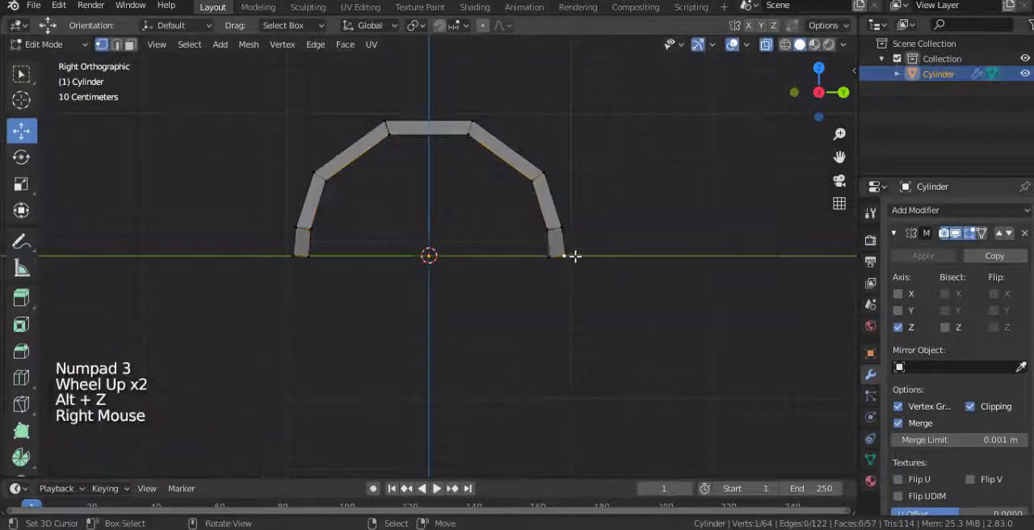
pyautogui.press('b')
pyautogui.moveTo(644, 240); pyautogui.dragTo(253, 280)
pyautogui.scroll(2, 463, 307)
pyautogui.press('s')
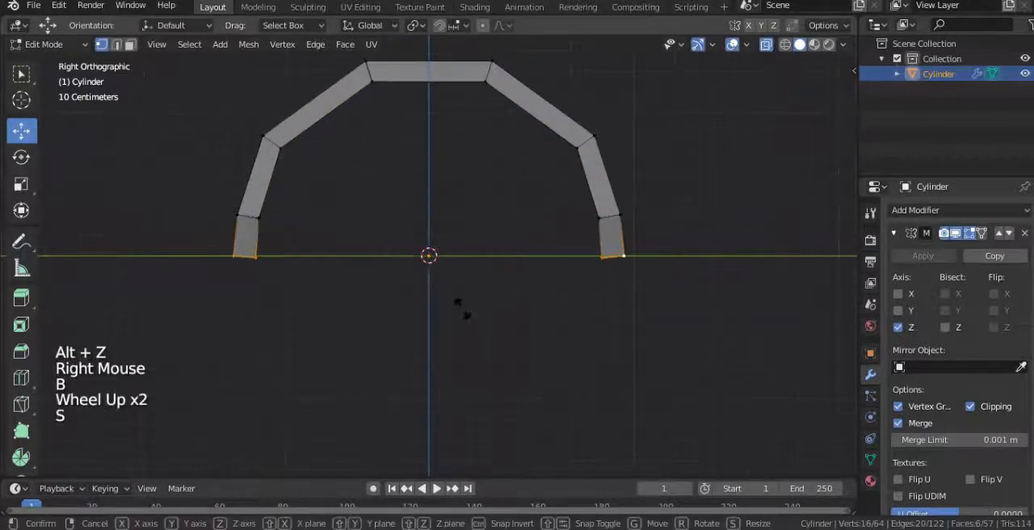
pyautogui.click(462, 309)
pyautogui.scroll(-2, 397, 251)
pyautogui.moveTo(396, 251); pyautogui.dragTo(392, 215, button='middle')
pyautogui.hotkey('alt', 'z')
pyautogui.scroll(-2, 397, 247)
pyautogui.press('Tab')
pyautogui.scroll(-2, 474, 260)
pyautogui.press('Tab')
pyautogui.scroll(3, 393, 215)
# Step: Add one loop cut around the inner side faces of the frame opening and edge-slide it by a factor of about 0.223
pyautogui.hotkey('ctrl', 'r')
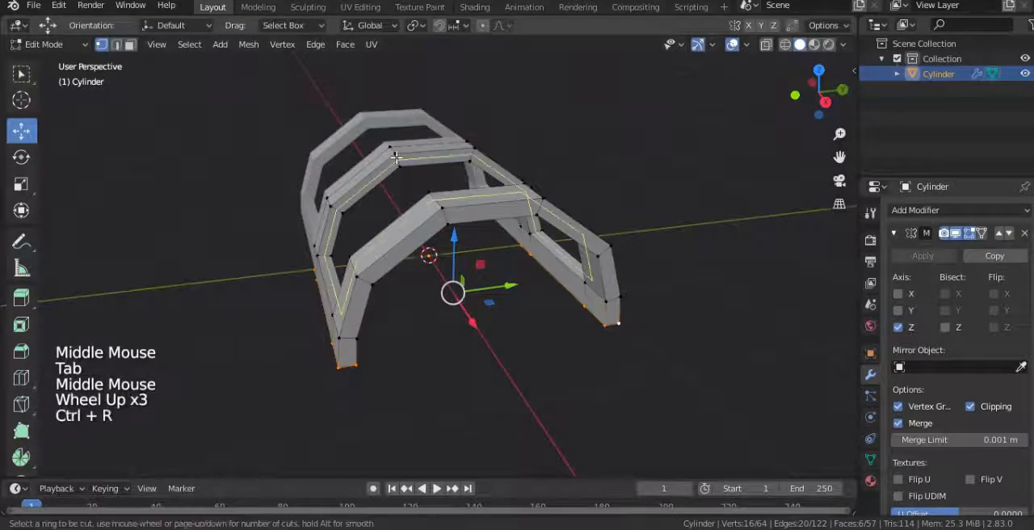
pyautogui.click(395, 158)
pyautogui.rightClick(412, 177)
pyautogui.press('g')
pyautogui.press('g')
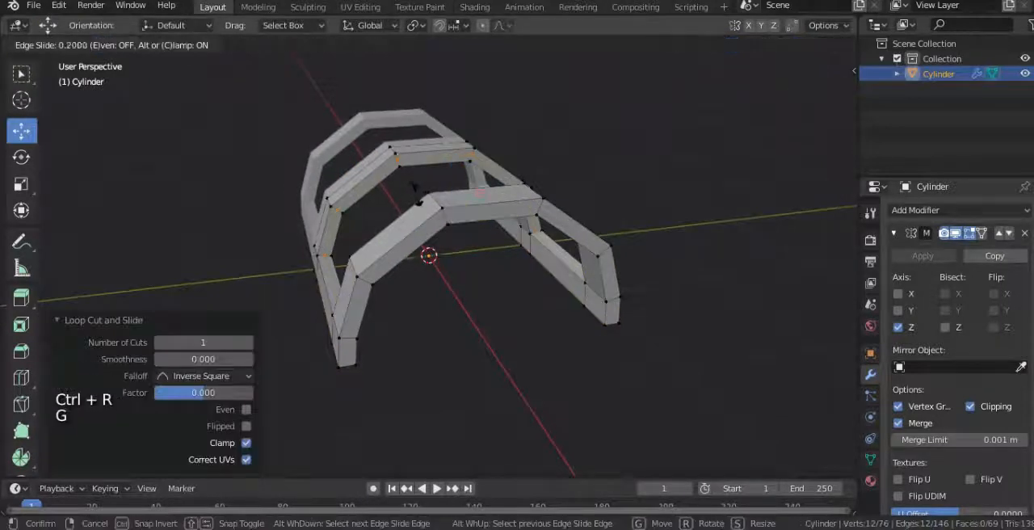
pyautogui.click(415, 199)
# Step: Keep only the middle arch's part of the new loop selected, duplicate that arc, and move the copy into the opening along X
pyautogui.moveTo(414, 199); pyautogui.dragTo(336, 181, button='middle')
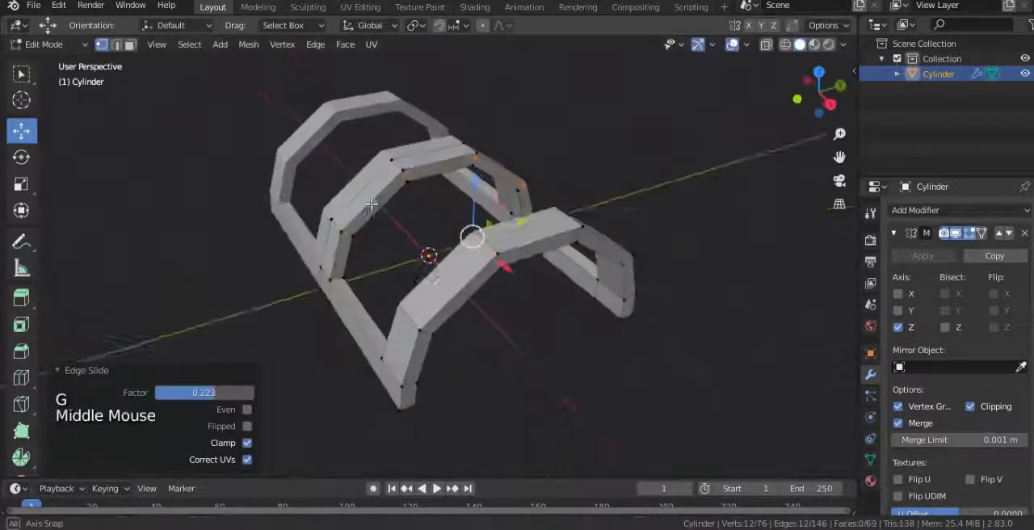
pyautogui.scroll(2, 358, 240)
pyautogui.moveTo(358, 240); pyautogui.dragTo(566, 240, button='middle')
pyautogui.hotkey('alt', 'z')
pyautogui.press('c')
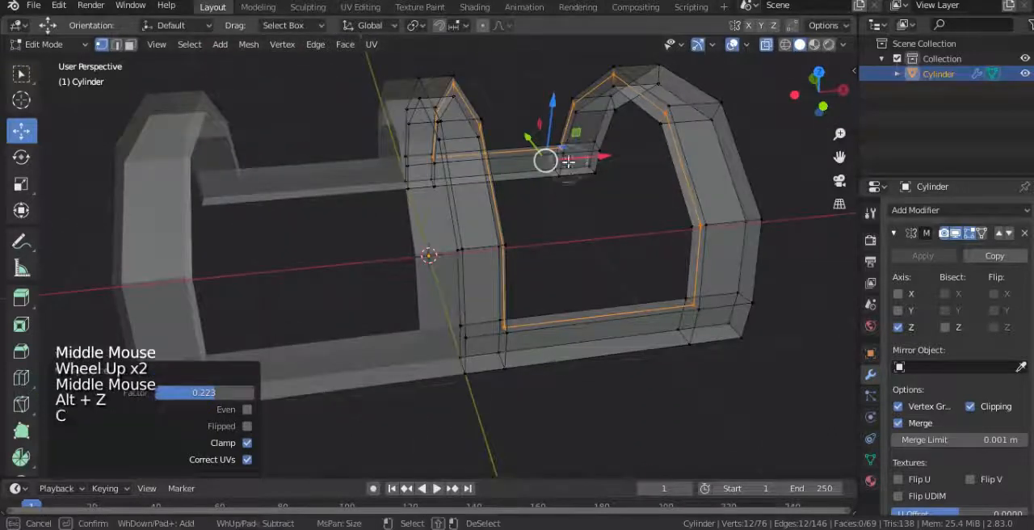
pyautogui.moveTo(691, 142); pyautogui.dragTo(683, 302, button='middle')
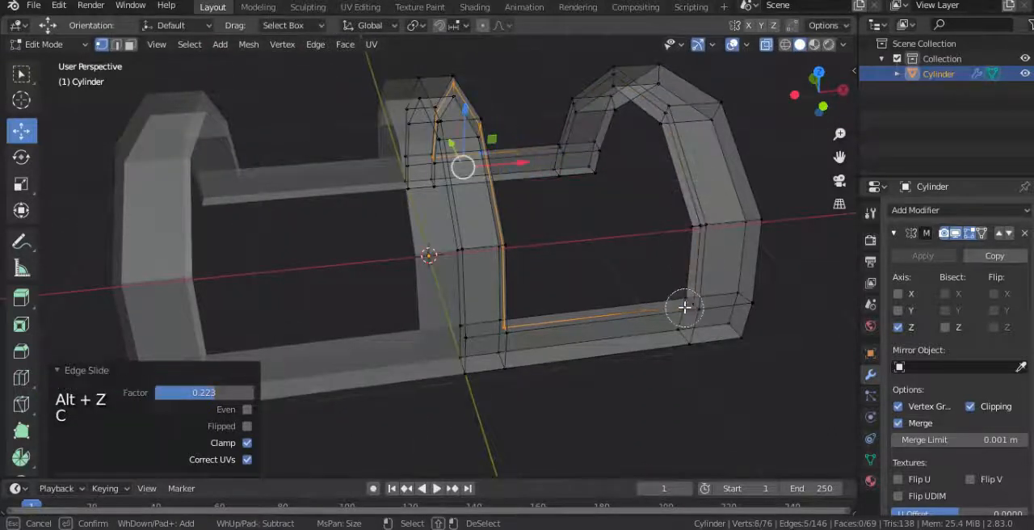
pyautogui.rightClick(683, 302)
pyautogui.moveTo(525, 219)
pyautogui.mouseDown(button='middle')
pyautogui.moveTo(472, 189)
pyautogui.moveTo(438, 221)
pyautogui.mouseUp(button='middle')
pyautogui.hotkey('shift', 'd')
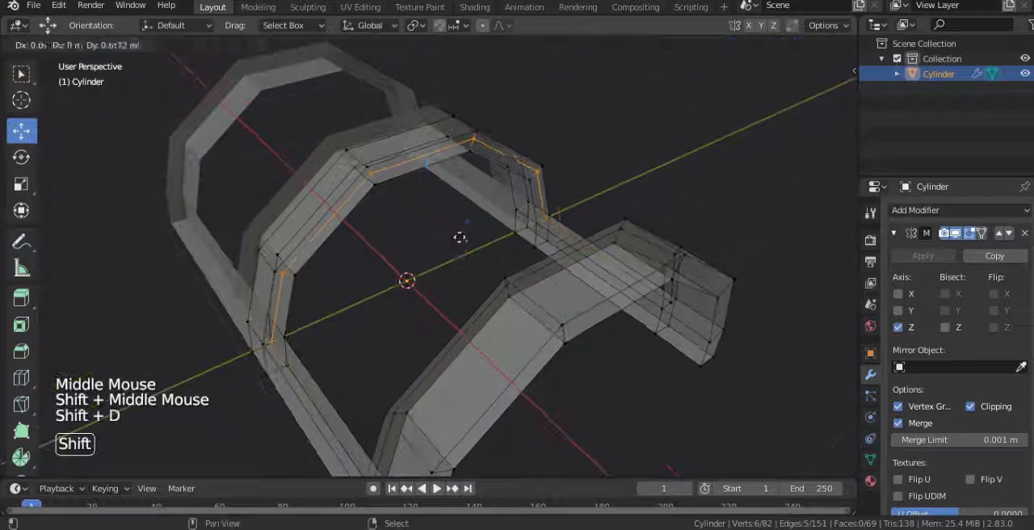
pyautogui.rightClick(448, 247)
pyautogui.moveTo(448, 248); pyautogui.dragTo(518, 283)
# Step: Select the cut loop around the opening and remove it with Dissolve Edges
pyautogui.hotkey('alt', 'z')
pyautogui.keyDown('alt'); pyautogui.rightClick(344, 206); pyautogui.keyUp('alt')
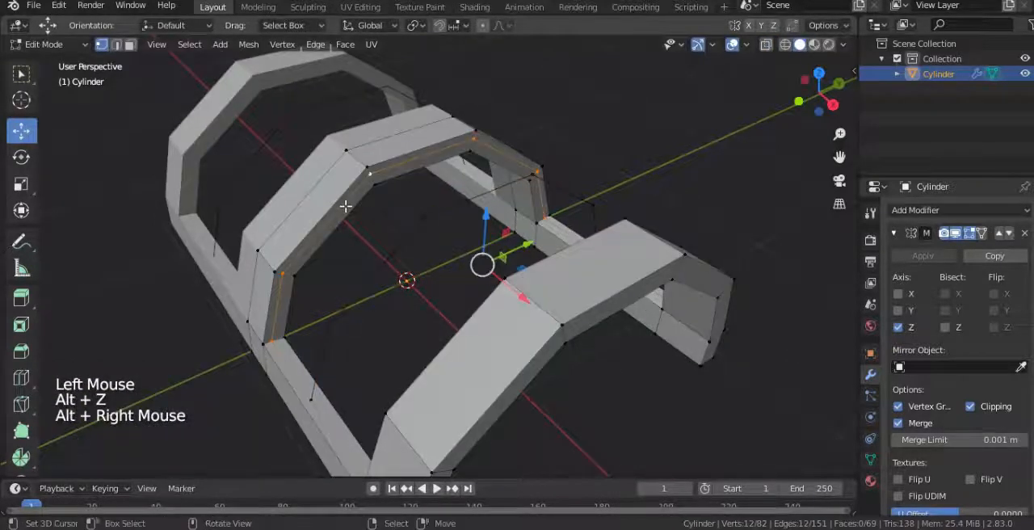
pyautogui.moveTo(409, 196); pyautogui.dragTo(557, 206, button='middle')
pyautogui.press('x')
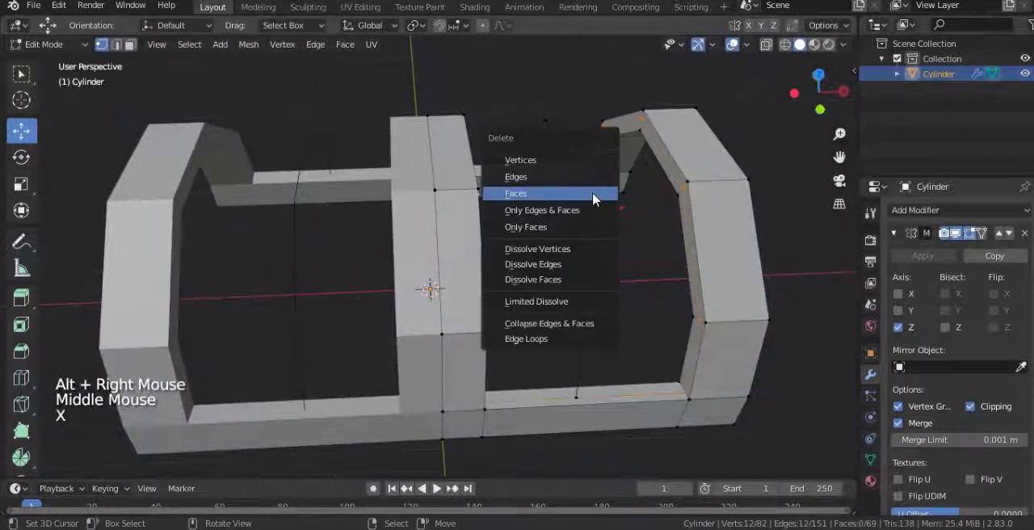
pyautogui.click(551, 264)
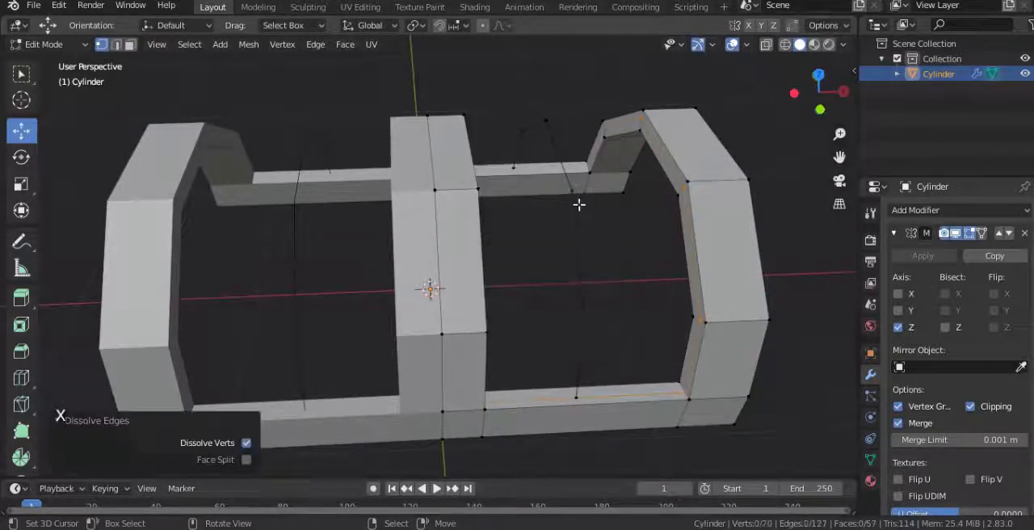
# Step: Select the duplicated arc and extrude it along X into a curved panel spanning the opening
pyautogui.keyDown('alt'); pyautogui.rightClick(575, 222); pyautogui.keyUp('alt')
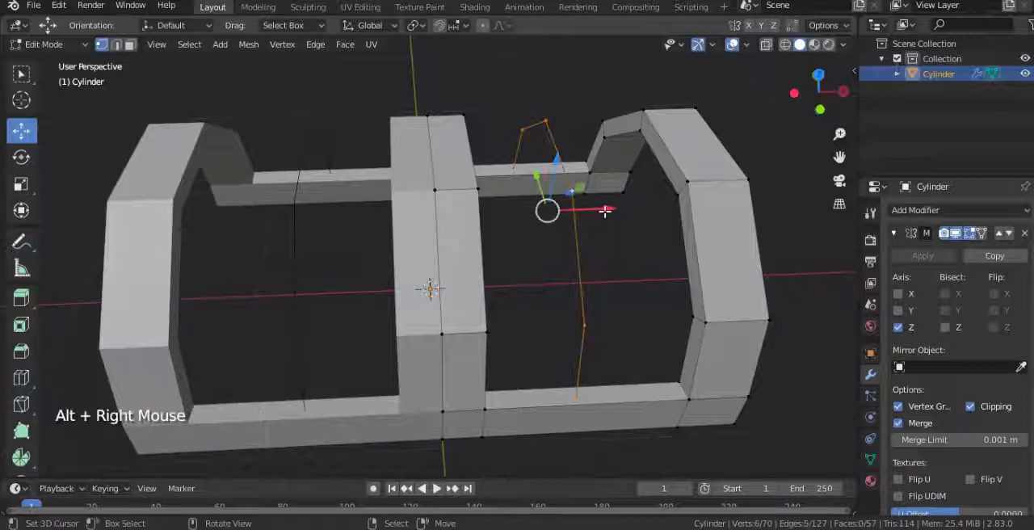
pyautogui.moveTo(605, 211); pyautogui.dragTo(453, 232)
pyautogui.press('e')
pyautogui.moveTo(453, 233); pyautogui.dragTo(507, 289, button='middle')
# Step: Select all linked faces of the curved panel and thicken it by extruding the faces along their normals
pyautogui.hotkey('ctrl', 'l')
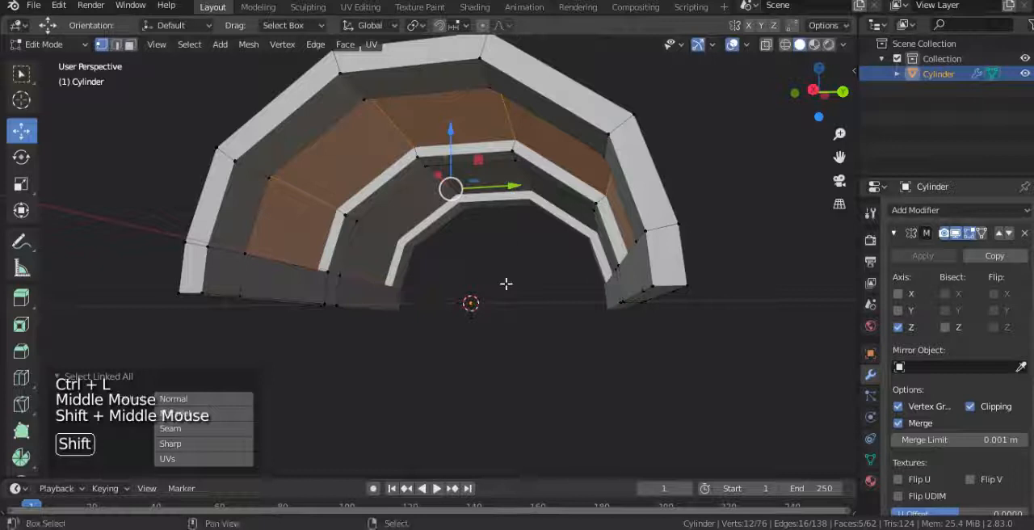
pyautogui.hotkey('alt', 'e')
pyautogui.click(507, 283)
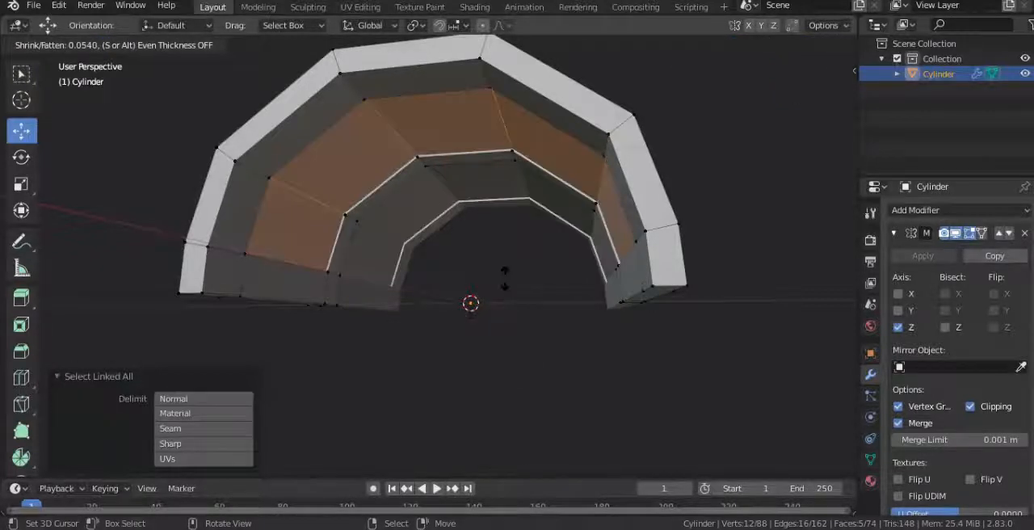
pyautogui.press('shift')
pyautogui.scroll(-2, 441, 233)
pyautogui.moveTo(485, 259); pyautogui.dragTo(386, 267, button='middle')
pyautogui.press('Tab')
pyautogui.moveTo(377, 318); pyautogui.dragTo(482, 241, button='middle')
pyautogui.press('Tab')
# Step: Select the facing inner faces at the two bottom corners of the open end and connect them with LoopTools Bridge
pyautogui.moveTo(381, 229); pyautogui.dragTo(365, 201, button='middle')
pyautogui.click(130, 45)
pyautogui.rightClick(288, 279)
pyautogui.moveTo(293, 280); pyautogui.dragTo(522, 307, button='middle')
pyautogui.keyDown('shift'); pyautogui.rightClick(616, 282); pyautogui.keyUp('shift')
pyautogui.press('w')
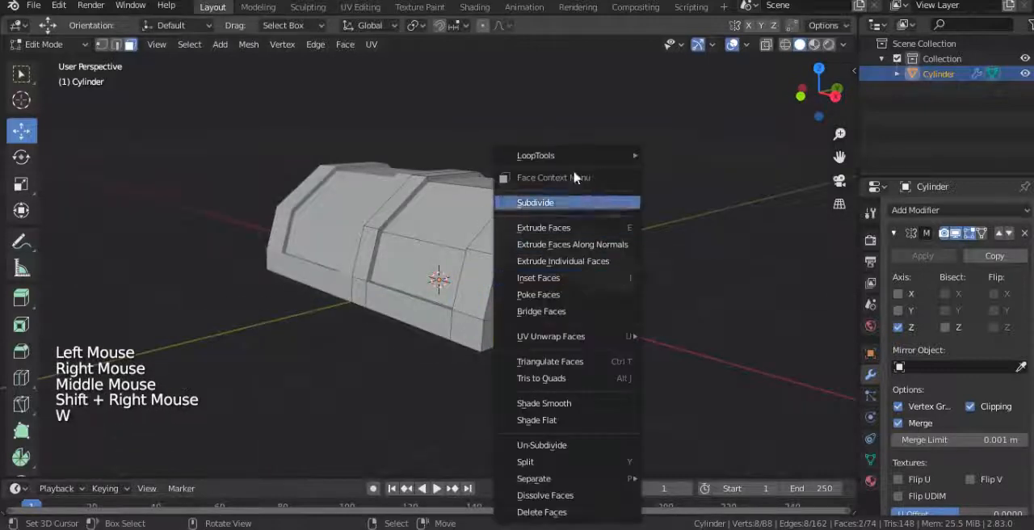
pyautogui.moveTo(619, 157)
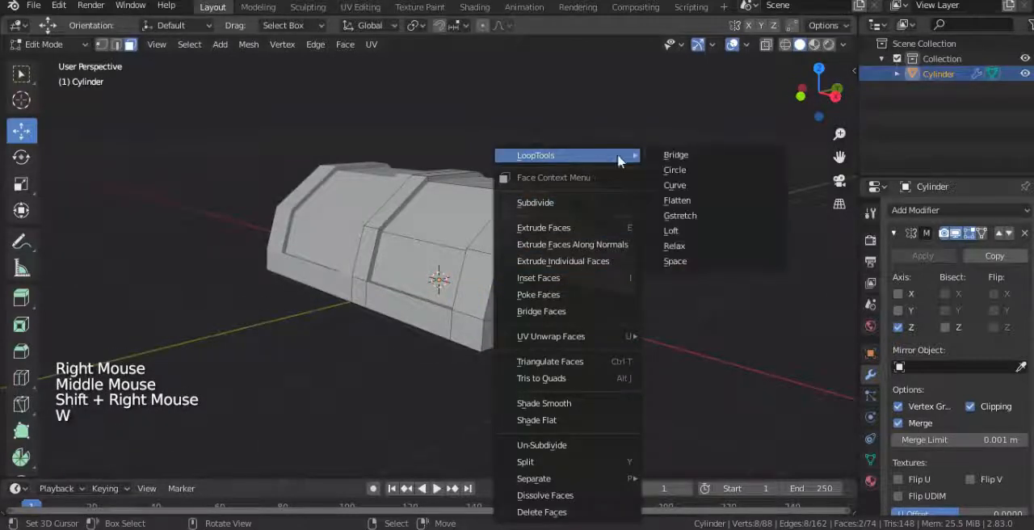
pyautogui.click(672, 156)
# Step: Add a centered loop cut around the inside of the end arch's opening and duplicate the new loop
pyautogui.moveTo(687, 306); pyautogui.dragTo(385, 272, button='middle')
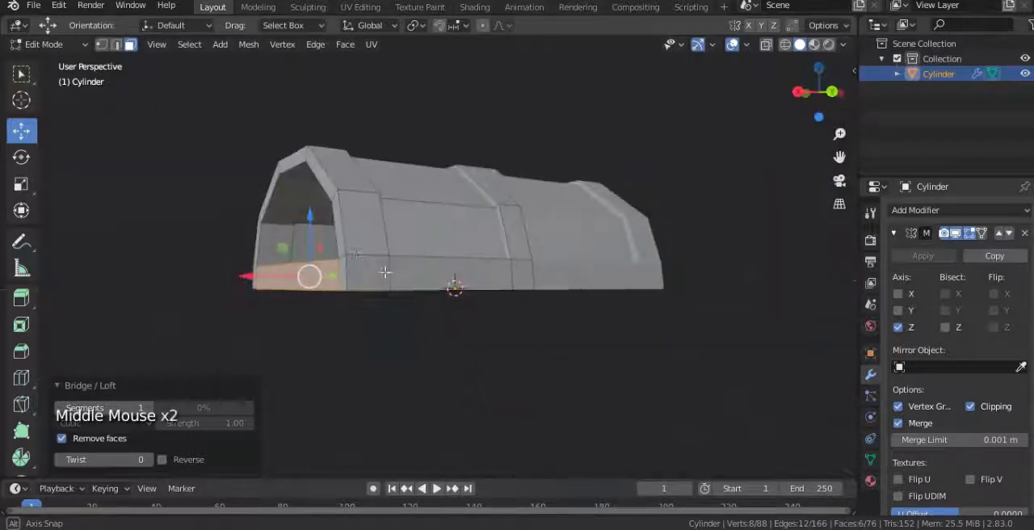
pyautogui.hotkey('ctrl', 'r')
pyautogui.click(286, 237)
pyautogui.rightClick(280, 237)
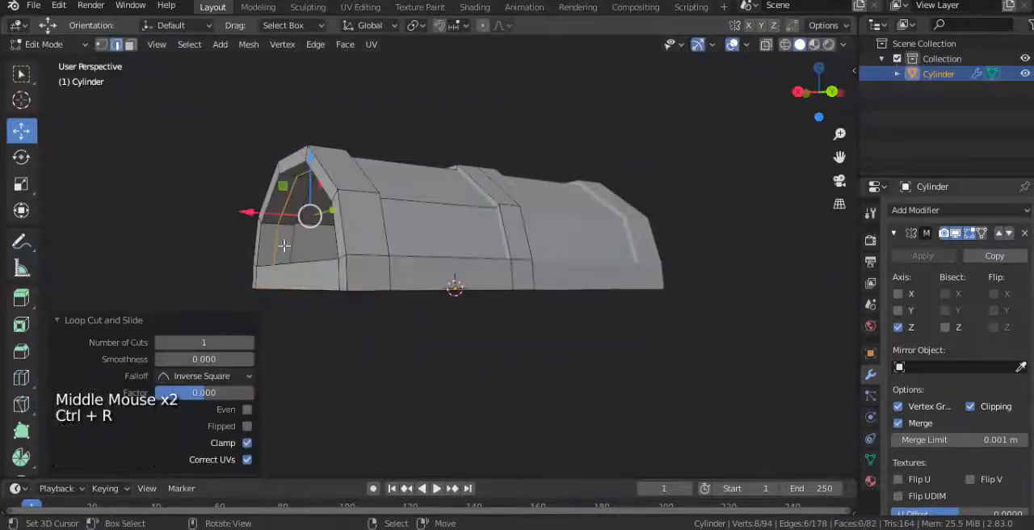
pyautogui.moveTo(281, 237); pyautogui.dragTo(294, 281, button='middle')
pyautogui.moveTo(257, 264); pyautogui.dragTo(256, 267)
pyautogui.hotkey('shift', 'd')
pyautogui.click(261, 268)
# Step: Select the original cut loop inside the end arch and dissolve it
pyautogui.scroll(3, 261, 270)
pyautogui.keyDown('alt'); pyautogui.rightClick(169, 306); pyautogui.keyUp('alt')
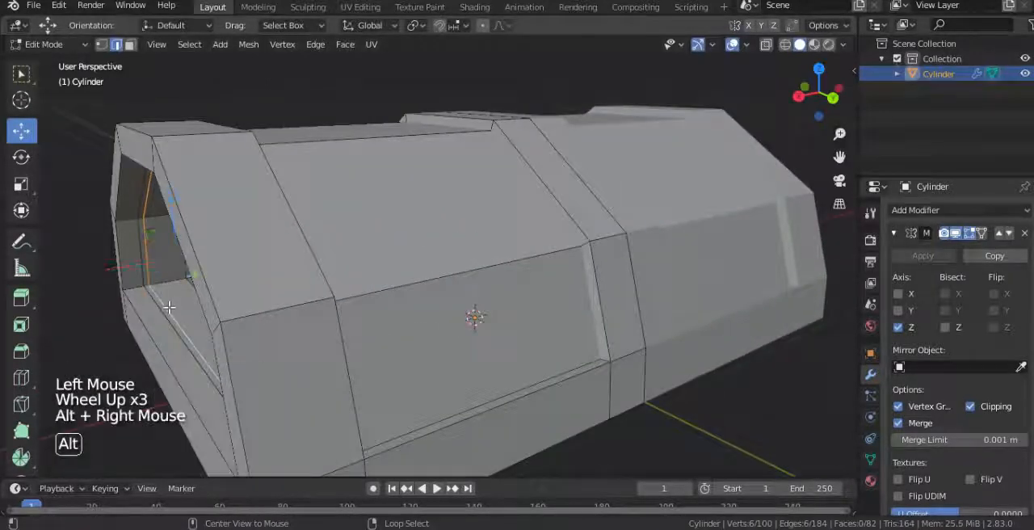
pyautogui.press('x')
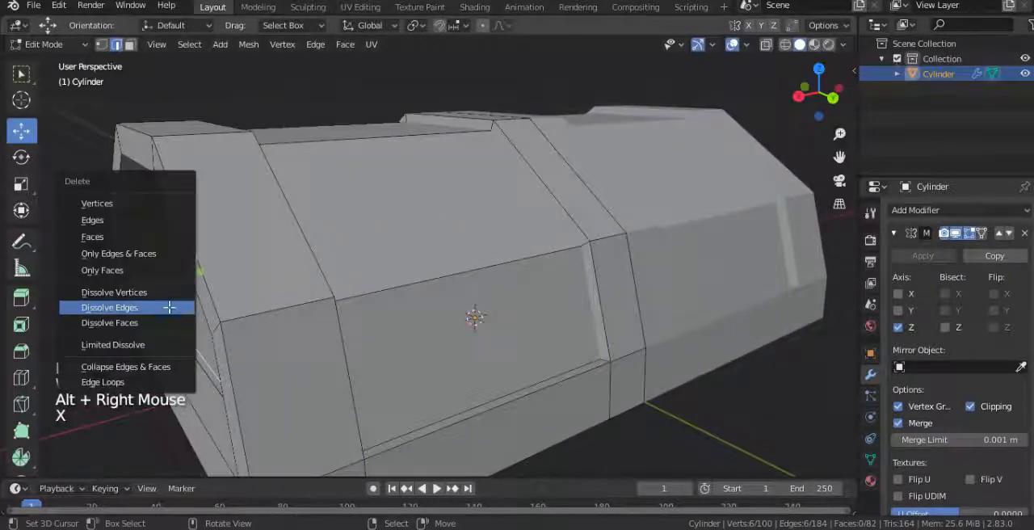
pyautogui.click(169, 307)
# Step: Fill the duplicated end loop with a face and extrude it for thickness, shifting the new face about -0.029 m along X
pyautogui.keyDown('shift'); pyautogui.moveTo(234, 308); pyautogui.dragTo(456, 312, button='middle'); pyautogui.keyUp('shift')
pyautogui.keyDown('alt'); pyautogui.rightClick(459, 308); pyautogui.keyUp('alt')
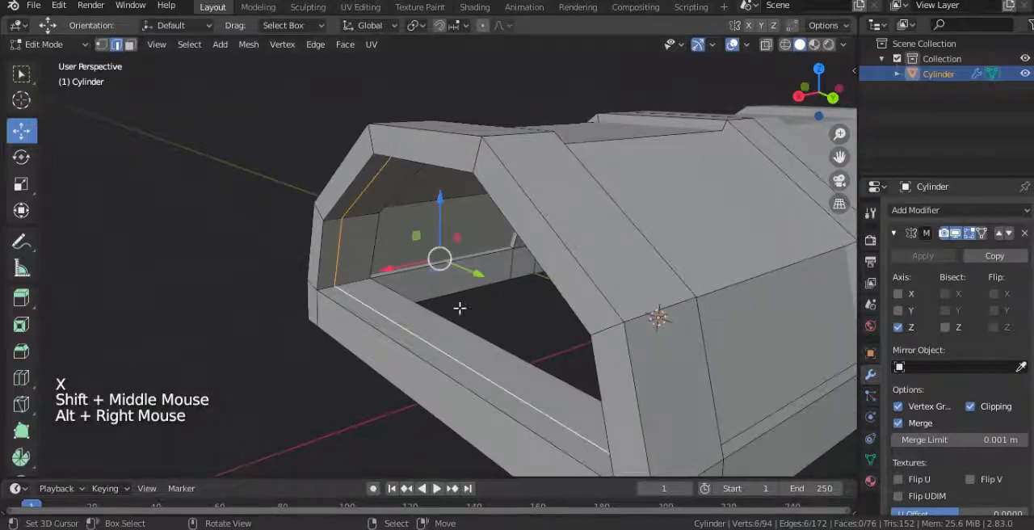
pyautogui.press('f')
pyautogui.press('e')
pyautogui.moveTo(325, 274); pyautogui.dragTo(333, 273)
pyautogui.moveTo(333, 274); pyautogui.dragTo(272, 226, button='middle')
pyautogui.moveTo(219, 188); pyautogui.dragTo(234, 188)
pyautogui.scroll(-3, 431, 199)
pyautogui.scroll(-3, 466, 222)
pyautogui.moveTo(431, 198); pyautogui.dragTo(536, 234, button='middle')
# Step: Duplicate the outer bottom edges along the end and both sides in place, and separate the copy into its own object
pyautogui.click(101, 44)
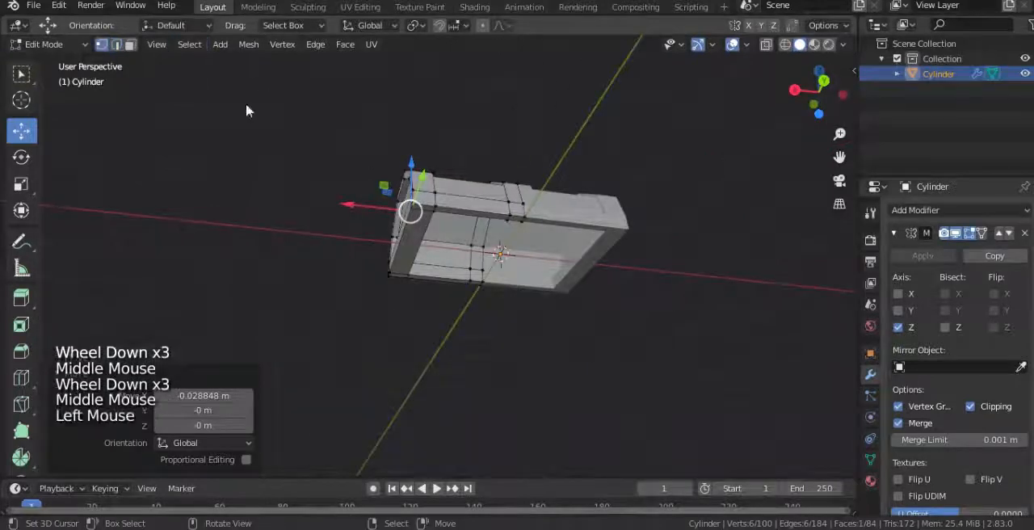
pyautogui.keyDown('alt'); pyautogui.rightClick(399, 231); pyautogui.keyUp('alt')
pyautogui.moveTo(465, 252); pyautogui.dragTo(488, 245, button='middle')
pyautogui.keyDown('alt'); pyautogui.rightClick(453, 236); pyautogui.keyUp('alt')
pyautogui.scroll(2, 492, 243)
pyautogui.keyDown('alt'); pyautogui.rightClick(471, 252); pyautogui.keyUp('alt')
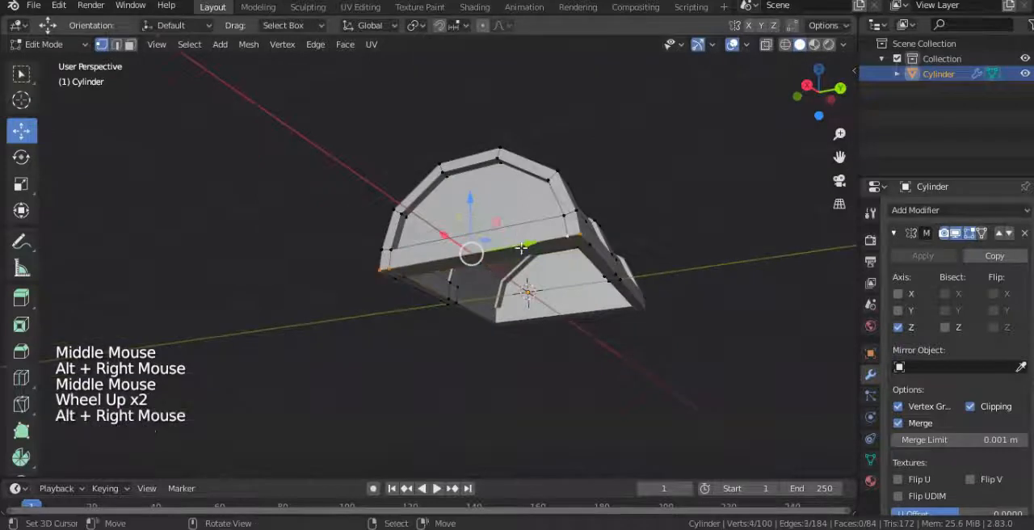
pyautogui.keyDown('alt'); pyautogui.keyDown('shift'); pyautogui.rightClick(437, 252); pyautogui.keyUp('shift'); pyautogui.keyUp('alt')
pyautogui.moveTo(437, 253); pyautogui.dragTo(526, 269, button='middle')
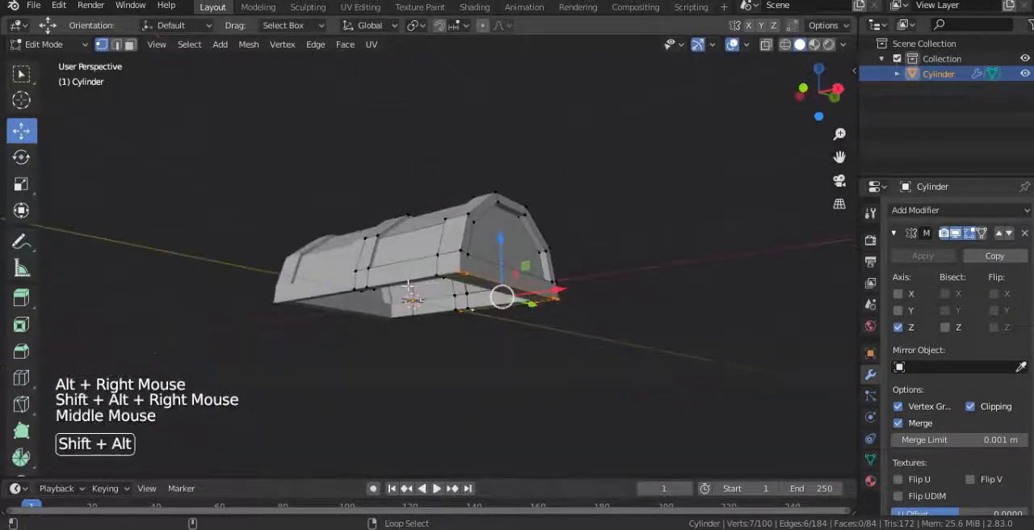
pyautogui.keyDown('alt'); pyautogui.keyDown('shift'); pyautogui.rightClick(404, 283); pyautogui.keyUp('shift'); pyautogui.keyUp('alt')
pyautogui.keyDown('alt'); pyautogui.keyDown('shift'); pyautogui.rightClick(402, 277); pyautogui.keyUp('shift'); pyautogui.keyUp('alt')
pyautogui.moveTo(403, 277); pyautogui.dragTo(414, 275, button='middle')
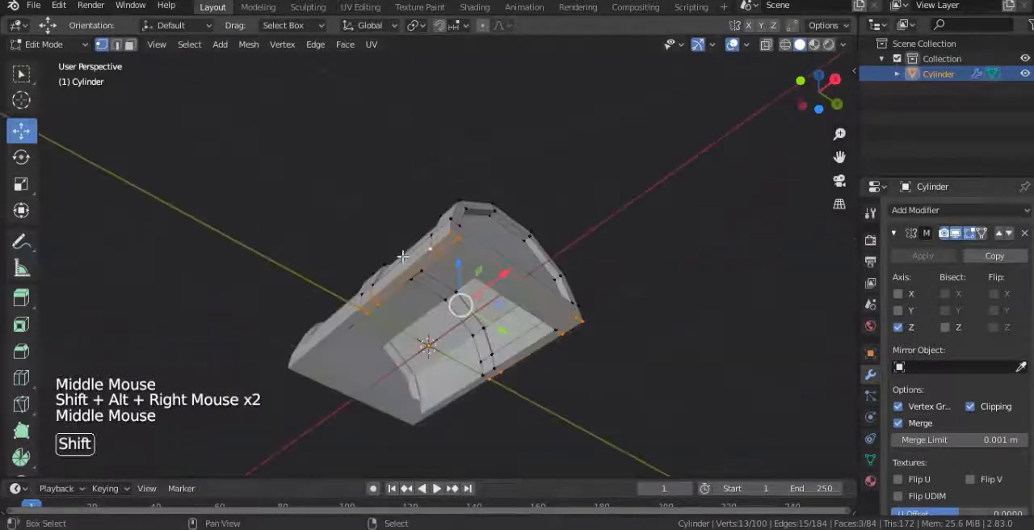
pyautogui.keyDown('alt'); pyautogui.keyDown('shift'); pyautogui.rightClick(414, 275); pyautogui.keyUp('shift'); pyautogui.keyUp('alt')
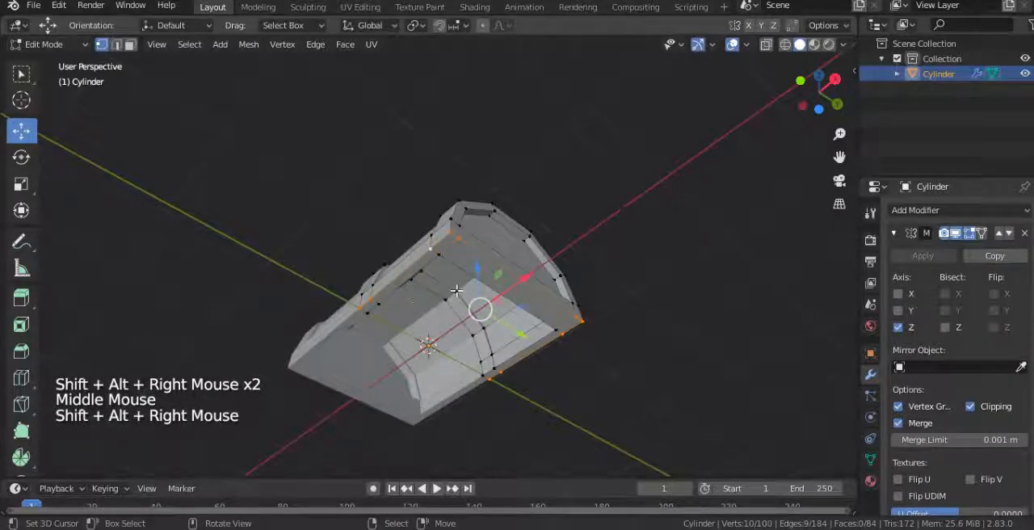
pyautogui.press('KP_3')
pyautogui.press('KP_1')
pyautogui.hotkey('shift', 'd')
pyautogui.rightClick(512, 377)
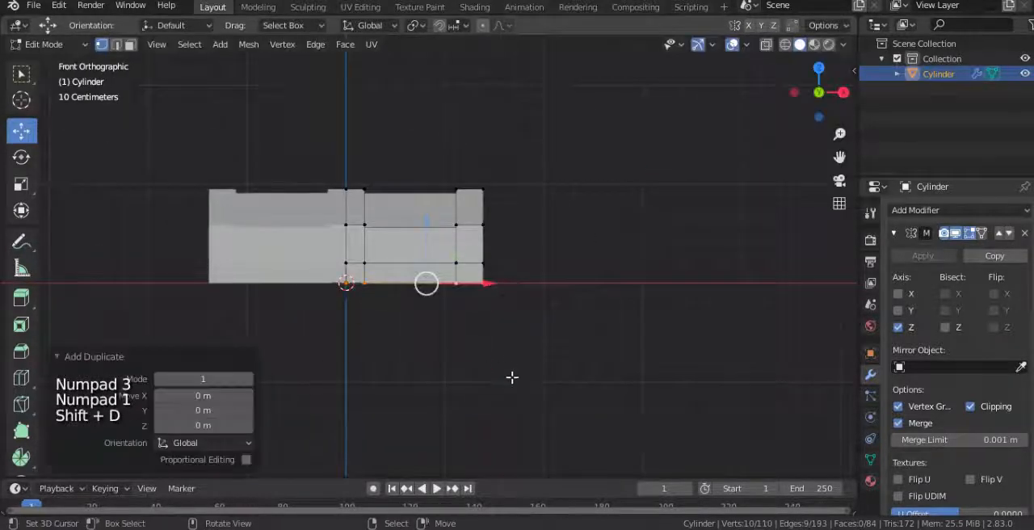
pyautogui.press('p')
pyautogui.click(491, 376)
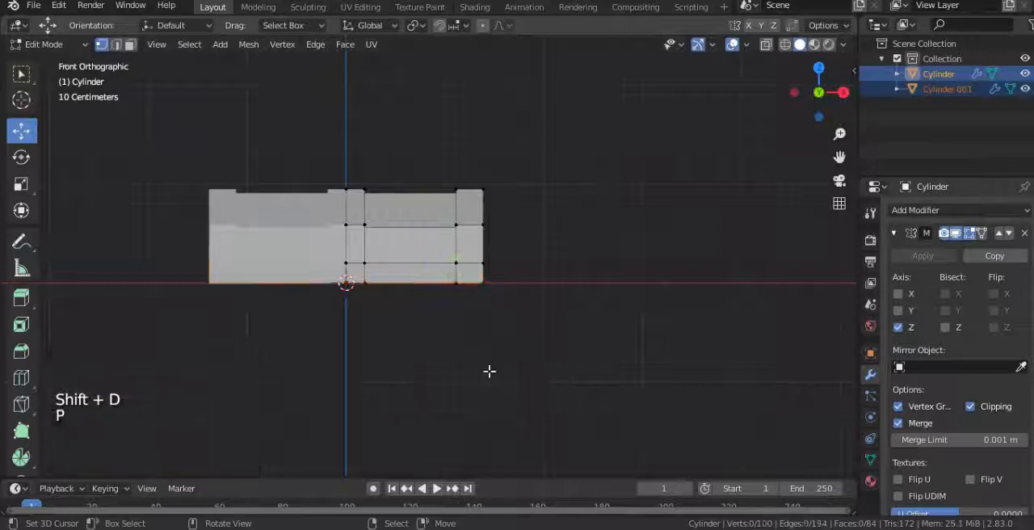
# Step: Hide the original arched body and enter Edit Mode on the separated outline with all its vertices selected
pyautogui.press('Tab')
pyautogui.rightClick(450, 254)
pyautogui.press('h')
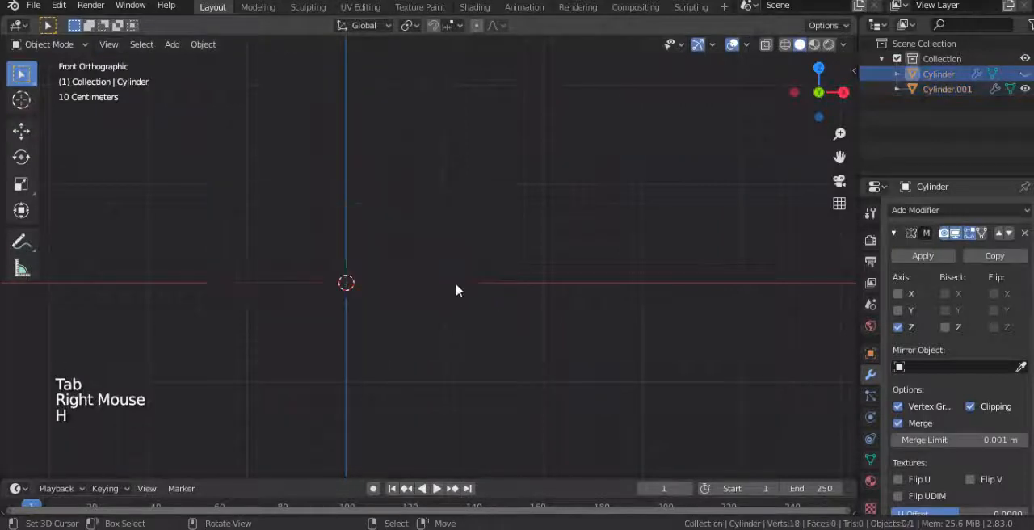
pyautogui.rightClick(457, 284)
pyautogui.press('Tab')
pyautogui.moveTo(519, 310); pyautogui.dragTo(411, 351, button='middle')
pyautogui.press('a')
pyautogui.scroll(2, 485, 316)
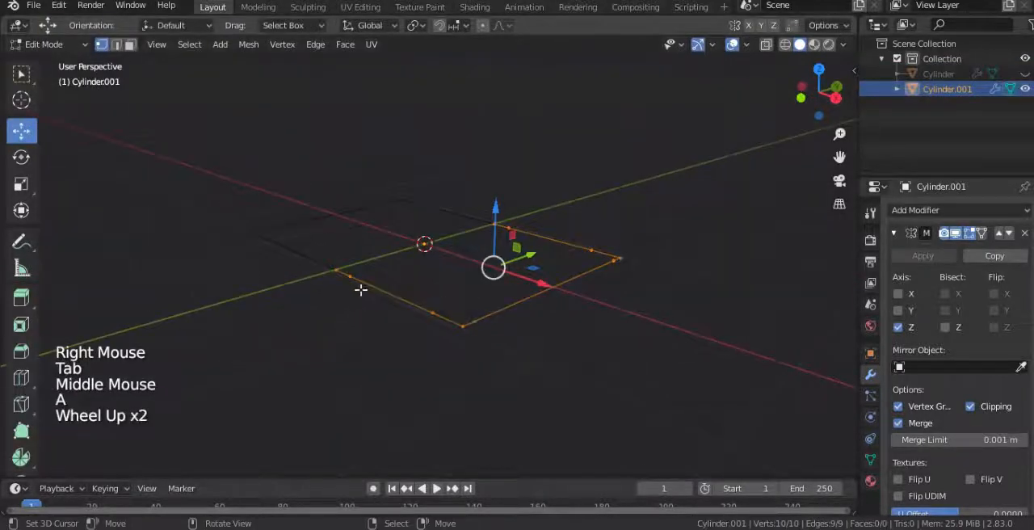
# Step: Select the two inner vertices on the outline's end edge and scale them inward along Y
pyautogui.rightClick(351, 276)
pyautogui.keyDown('shift'); pyautogui.rightClick(477, 324); pyautogui.keyUp('shift')
pyautogui.keyDown('shift'); pyautogui.rightClick(439, 314); pyautogui.keyUp('shift')
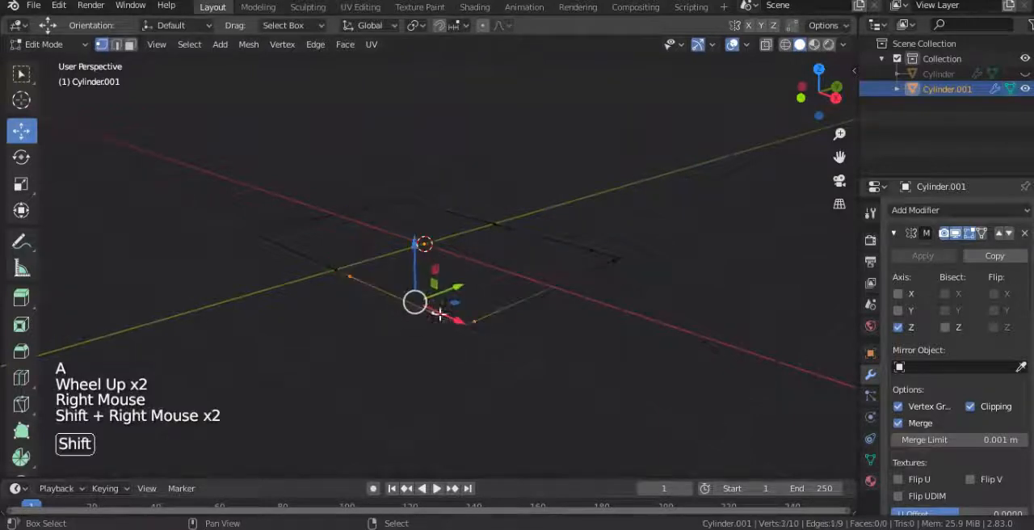
pyautogui.keyDown('shift'); pyautogui.rightClick(606, 264); pyautogui.keyUp('shift')
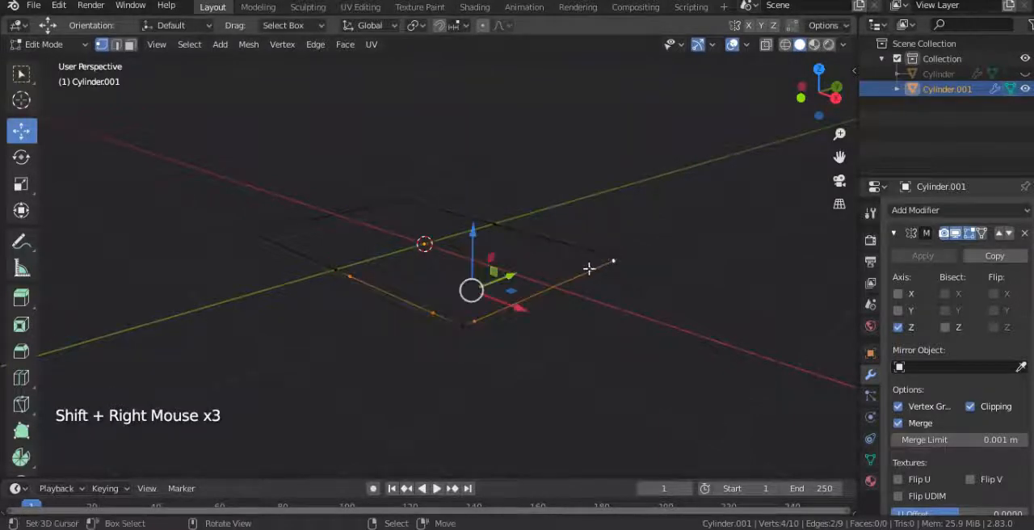
pyautogui.rightClick(588, 280)
pyautogui.keyDown('shift'); pyautogui.rightClick(475, 325); pyautogui.keyUp('shift')
pyautogui.moveTo(554, 332); pyautogui.dragTo(665, 360, button='middle')
pyautogui.press('s')
pyautogui.press('y')
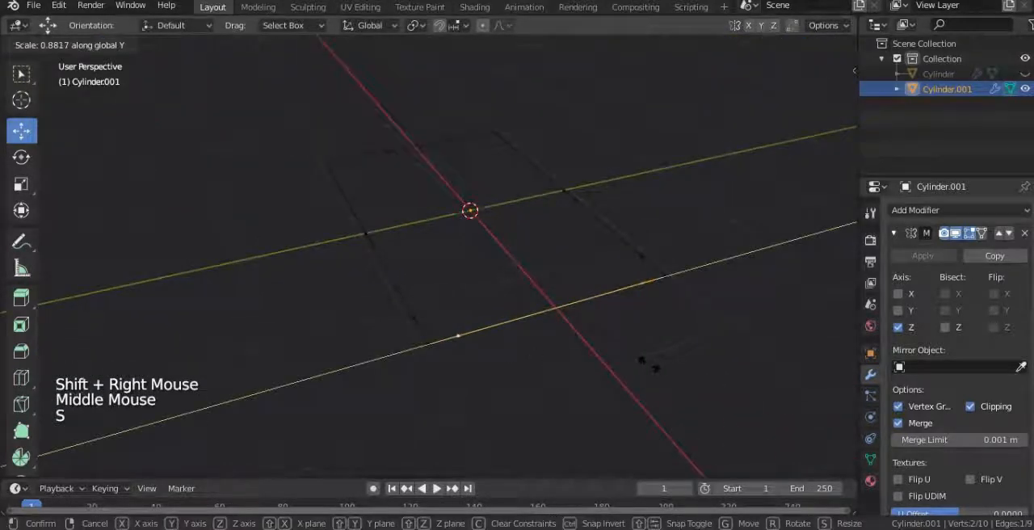
pyautogui.click(629, 364)
# Step: Extrude the whole outline downward along Z to form box walls and fill the bottom edges with a face
pyautogui.press('a')
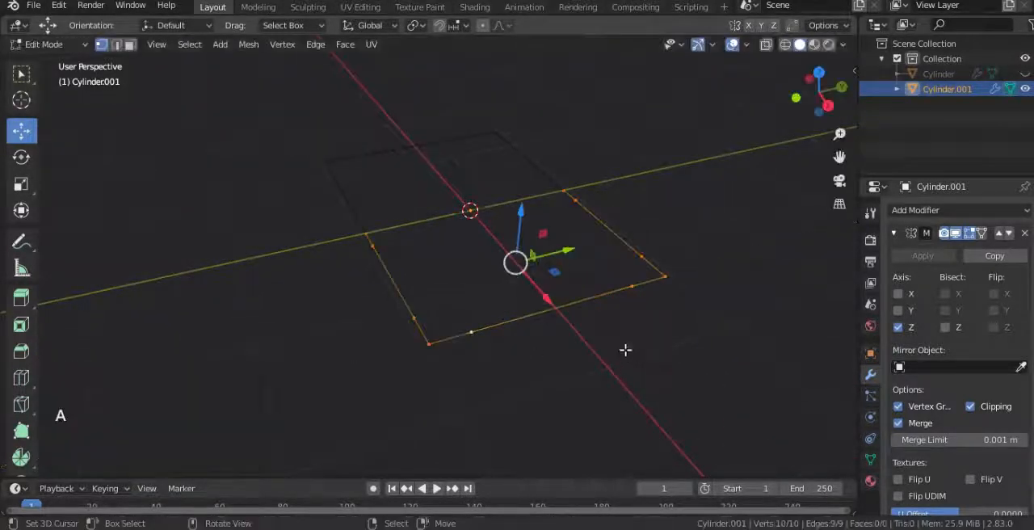
pyautogui.press('KP_3')
pyautogui.press('e')
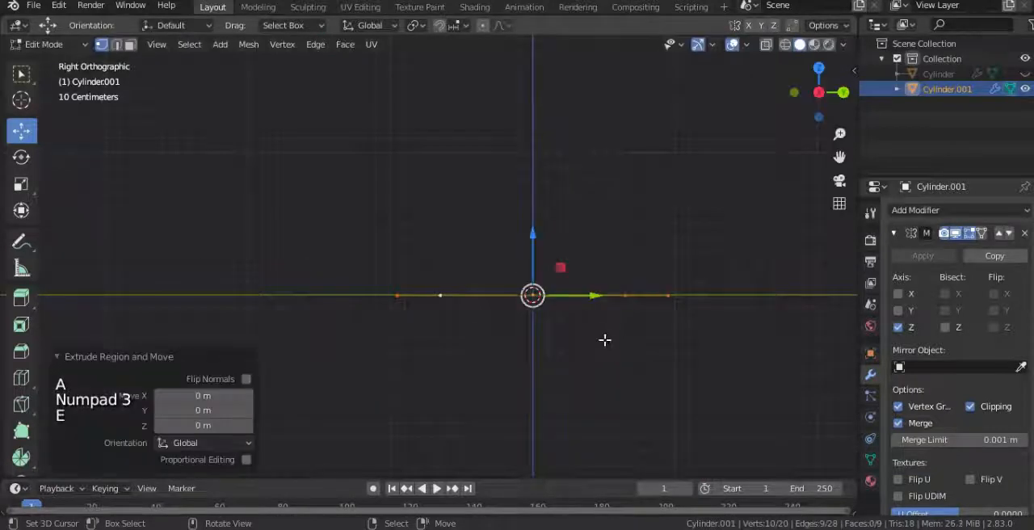
pyautogui.keyDown('ctrl'); pyautogui.moveTo(533, 234); pyautogui.dragTo(526, 348); pyautogui.keyUp('ctrl')
pyautogui.keyDown('shift'); pyautogui.moveTo(527, 347); pyautogui.dragTo(504, 308, button='middle'); pyautogui.keyUp('shift')
pyautogui.press('f')
pyautogui.scroll(-2, 498, 289)
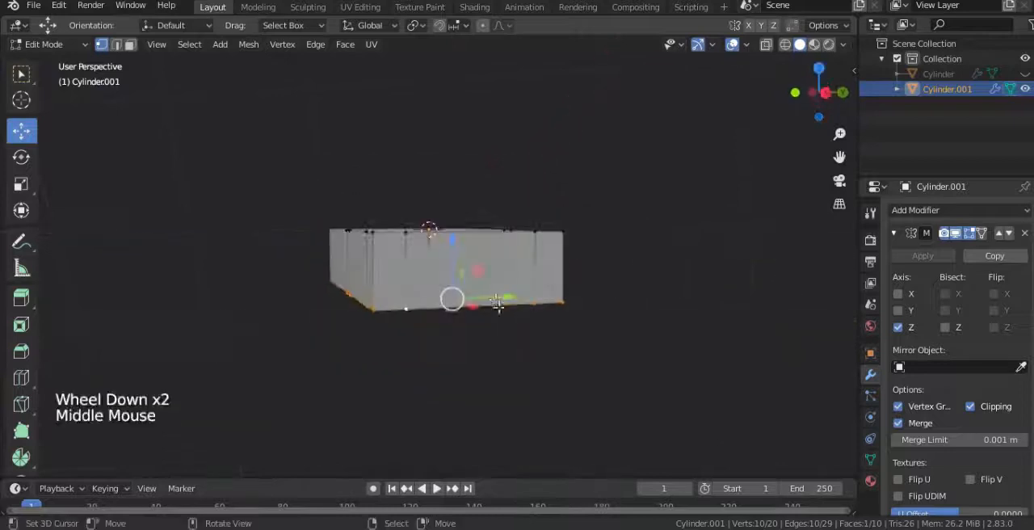
pyautogui.keyDown('alt'); pyautogui.rightClick(406, 262); pyautogui.keyUp('alt')
pyautogui.moveTo(409, 264); pyautogui.dragTo(518, 296, button='middle')
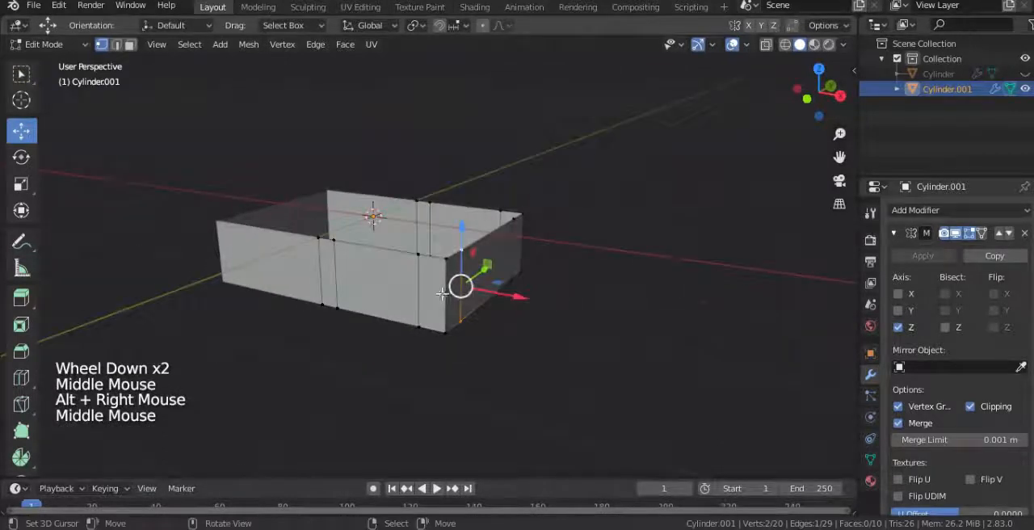
pyautogui.keyDown('alt'); pyautogui.keyDown('shift'); pyautogui.rightClick(419, 288); pyautogui.keyUp('shift'); pyautogui.keyUp('alt')
pyautogui.keyDown('alt'); pyautogui.keyDown('shift'); pyautogui.rightClick(329, 275); pyautogui.keyUp('shift'); pyautogui.keyUp('alt')
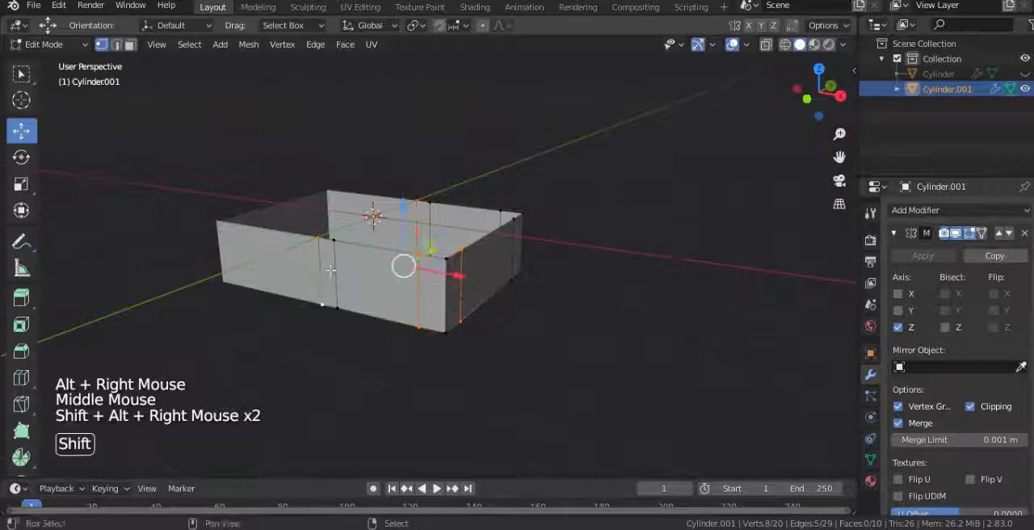
pyautogui.keyDown('alt'); pyautogui.keyDown('shift'); pyautogui.rightClick(320, 270); pyautogui.keyUp('shift'); pyautogui.keyUp('alt')
pyautogui.moveTo(340, 269); pyautogui.dragTo(368, 280, button='middle')
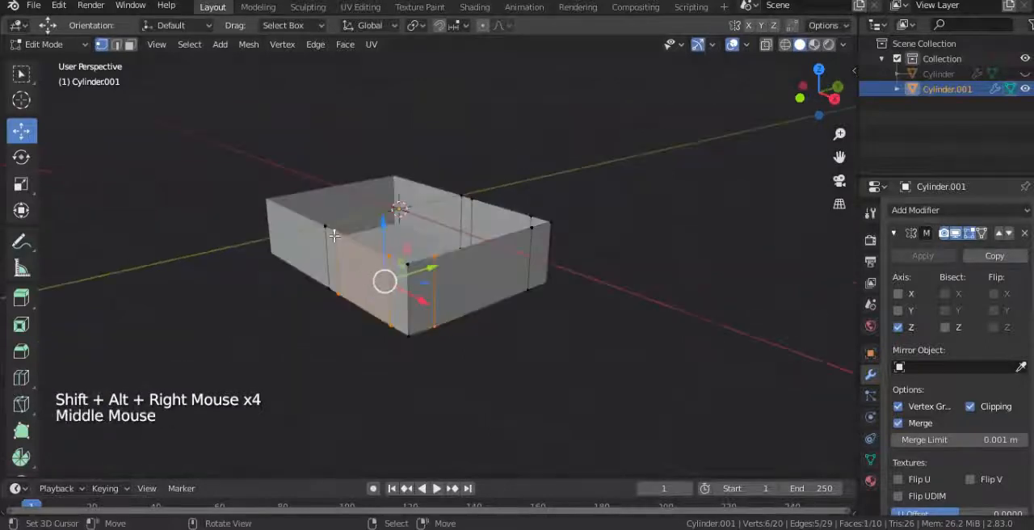
# Step: Select the vertical edges near the corners and beside the middle on the side and end walls, and dissolve them
pyautogui.click(116, 44)
pyautogui.keyDown('alt'); pyautogui.rightClick(335, 262); pyautogui.keyUp('alt')
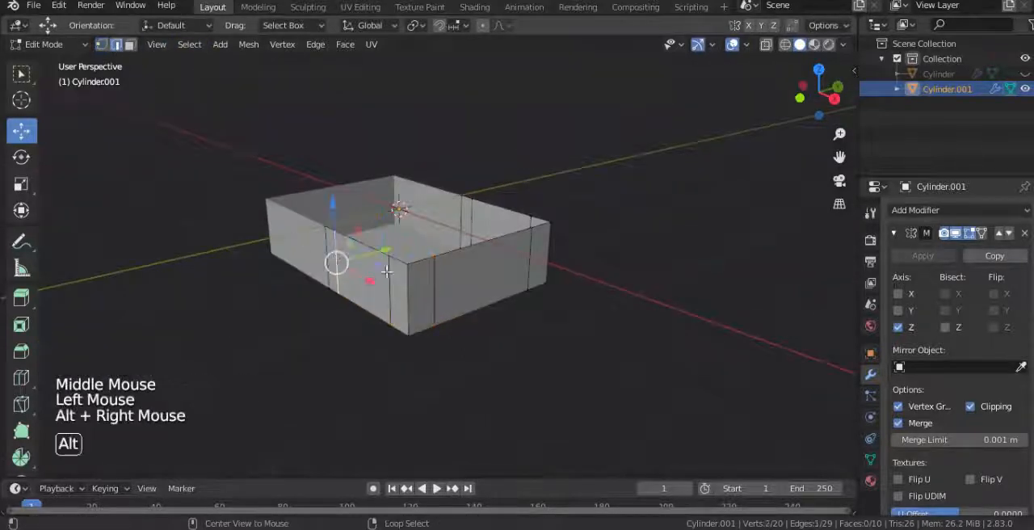
pyautogui.keyDown('alt'); pyautogui.keyDown('shift'); pyautogui.rightClick(395, 276); pyautogui.keyUp('shift'); pyautogui.keyUp('alt')
pyautogui.moveTo(536, 255); pyautogui.dragTo(485, 212, button='middle')
pyautogui.keyDown('alt'); pyautogui.keyDown('shift'); pyautogui.rightClick(477, 199); pyautogui.keyUp('shift'); pyautogui.keyUp('alt')
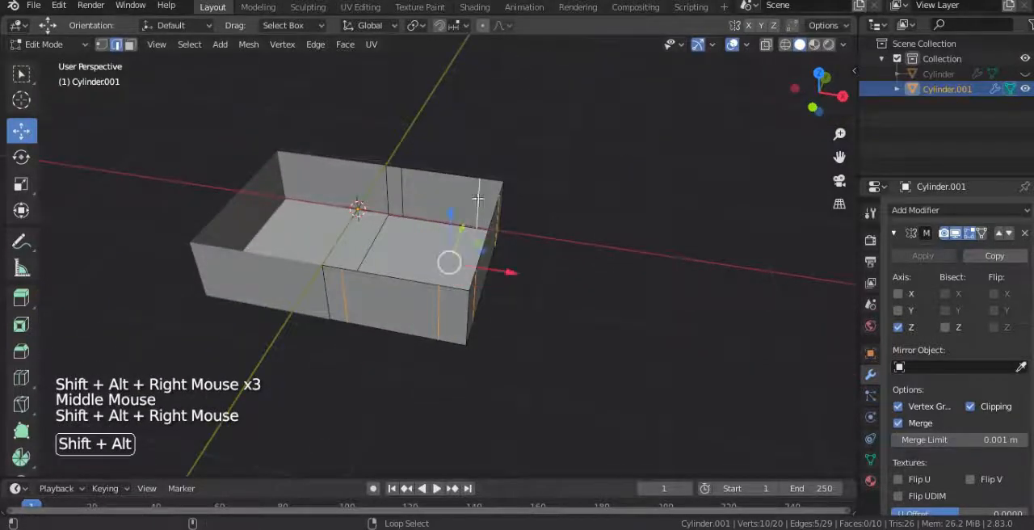
pyautogui.keyDown('alt'); pyautogui.keyDown('shift'); pyautogui.rightClick(400, 191); pyautogui.keyUp('shift'); pyautogui.keyUp('alt')
pyautogui.press('x')
pyautogui.click(400, 192)
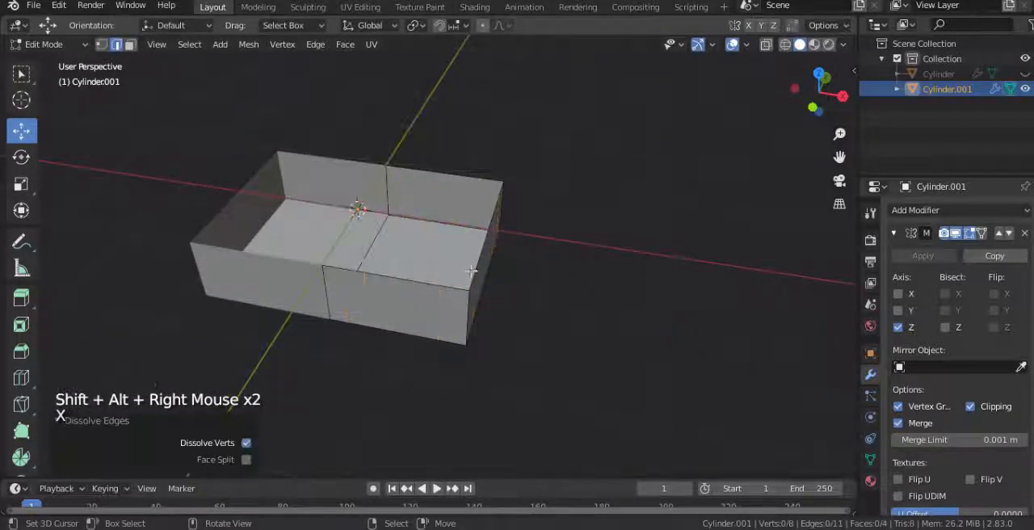
# Step: Add one loop cut across the side walls and floor, slid toward the closed end with a factor of 0.721
pyautogui.hotkey('ctrl', 'r')
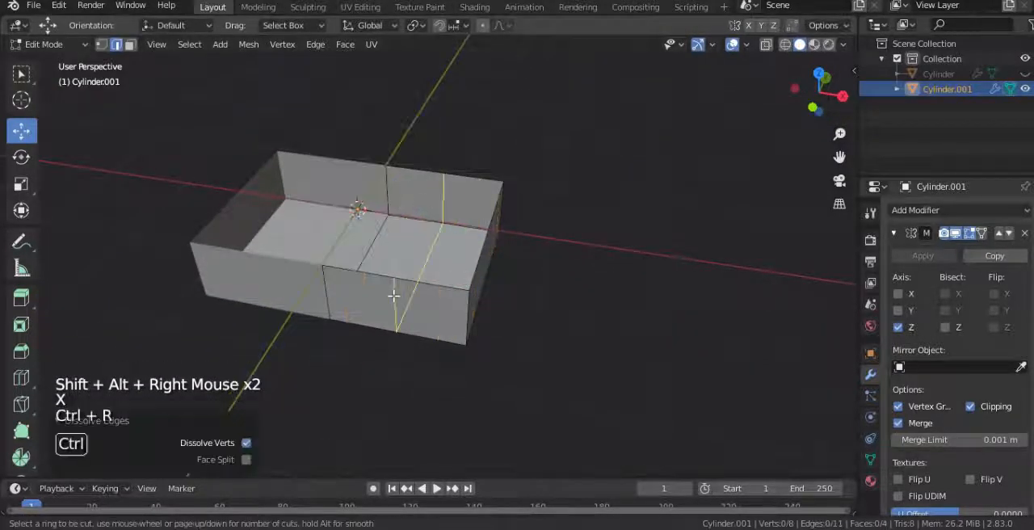
pyautogui.click(393, 296)
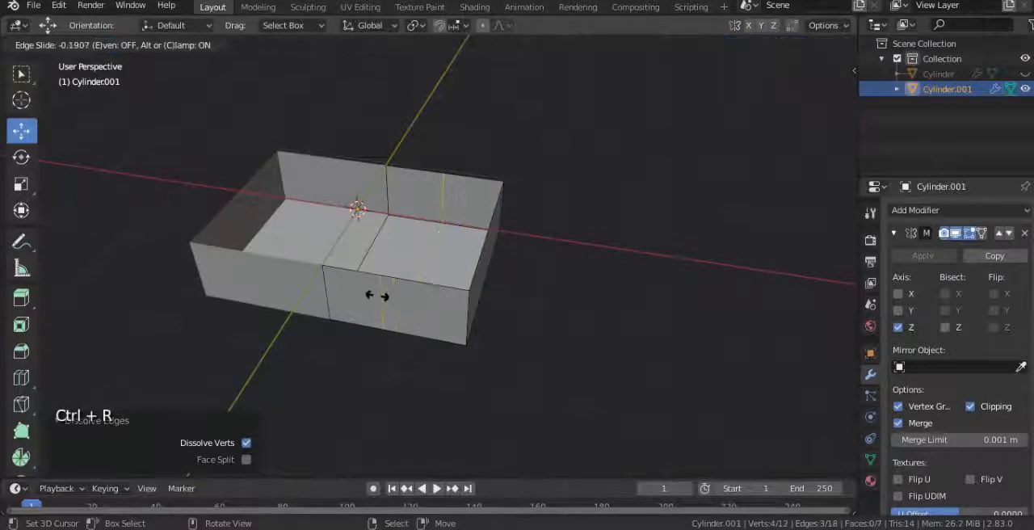
pyautogui.click(442, 308)
# Step: Add two horizontal loop cuts around the box walls and scale them apart along Z toward the rim and bottom
pyautogui.press('KP_1')
pyautogui.hotkey('ctrl', 'r')
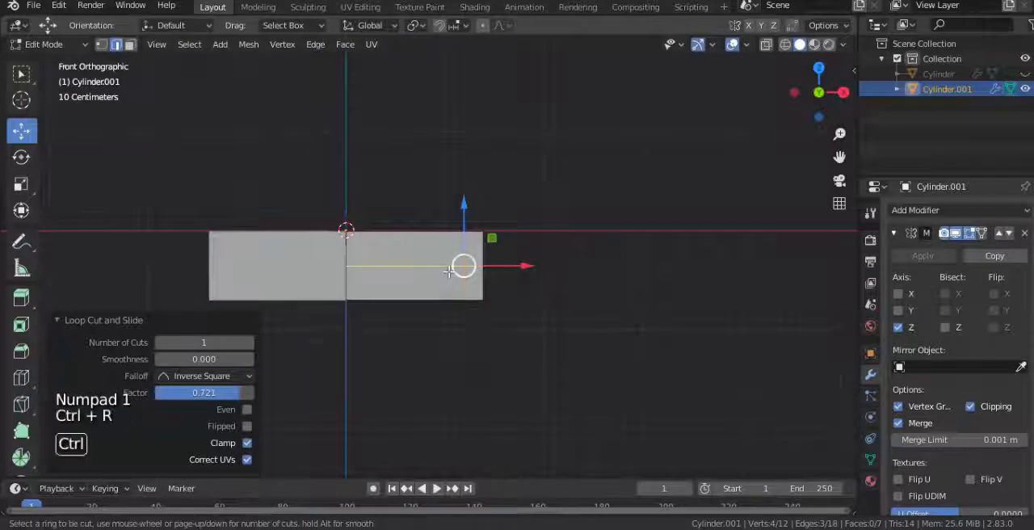
pyautogui.scroll(1, 449, 272)
pyautogui.click(449, 273)
pyautogui.rightClick(449, 273)
pyautogui.scroll(2, 530, 307)
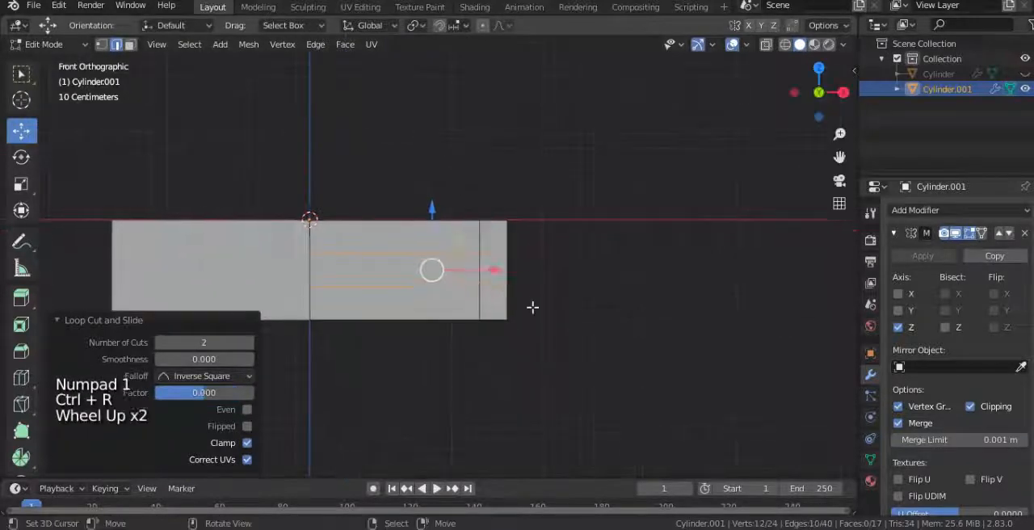
pyautogui.press('s')
pyautogui.press('z')
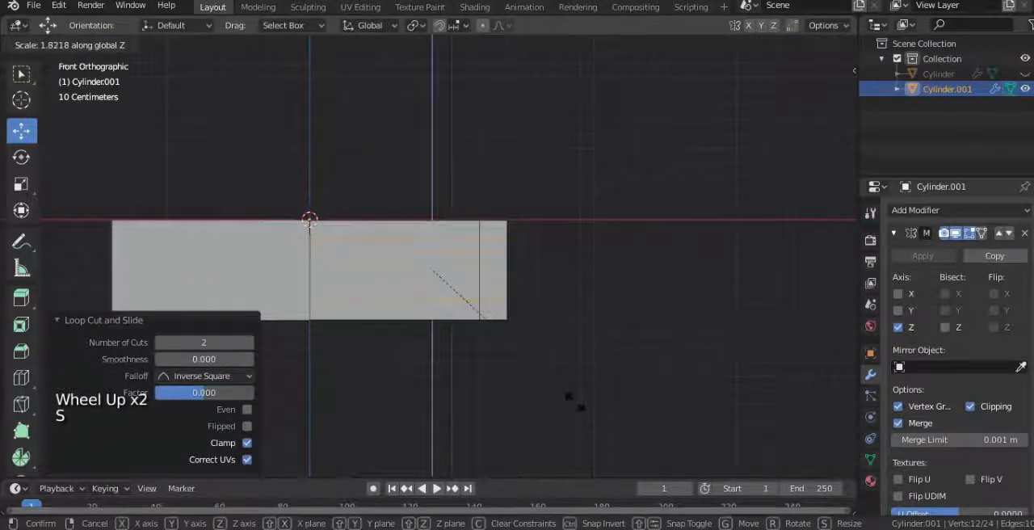
pyautogui.click(570, 390)
# Step: Add two vertical loop cuts through the end wall and scale them apart along Y by 2.453 toward the corners
pyautogui.scroll(-2, 570, 390)
pyautogui.moveTo(570, 390); pyautogui.dragTo(460, 362, button='middle')
pyautogui.hotkey('ctrl', 'r')
pyautogui.click(442, 289)
pyautogui.rightClick(441, 289)
pyautogui.press('s')
pyautogui.press('y')
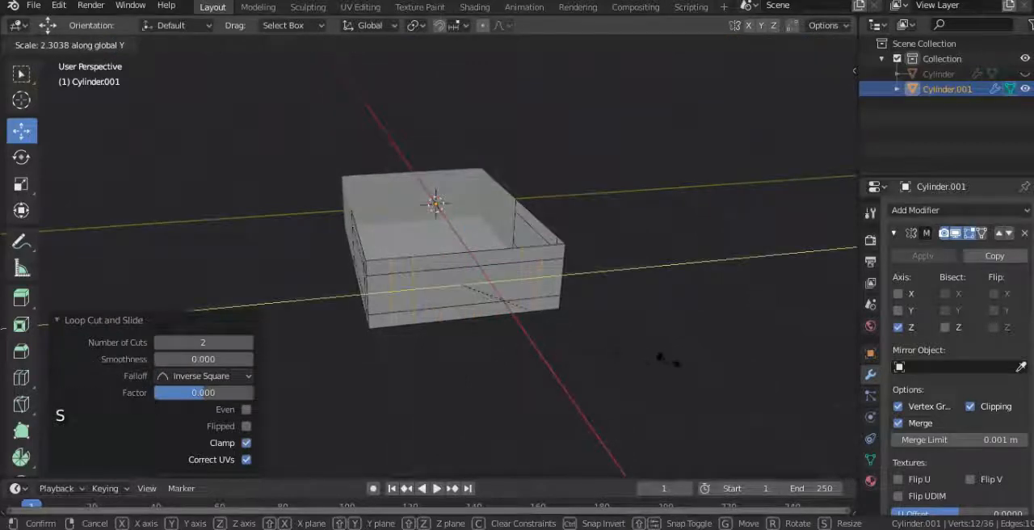
pyautogui.click(682, 361)
pyautogui.moveTo(683, 361); pyautogui.dragTo(188, 81, button='middle')
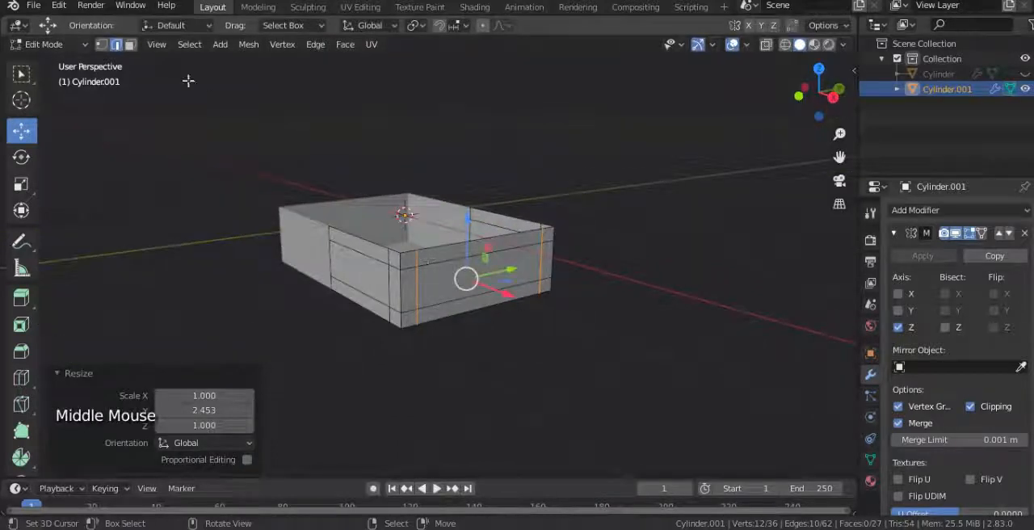
pyautogui.click(102, 45)
pyautogui.press('KP_1')
pyautogui.hotkey('alt', 'z')
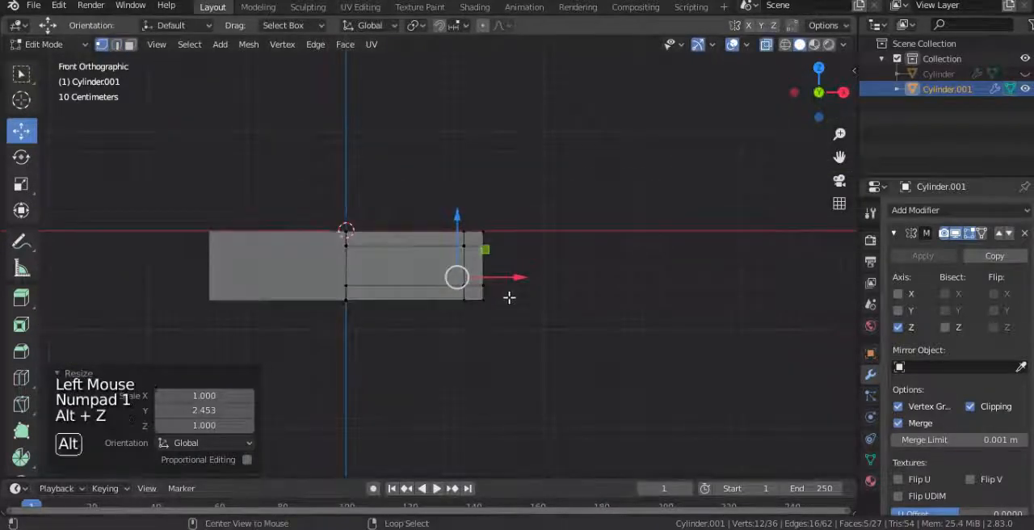
pyautogui.rightClick(508, 297)
pyautogui.press('b')
pyautogui.moveTo(580, 283); pyautogui.dragTo(336, 331)
pyautogui.press('KP_3')
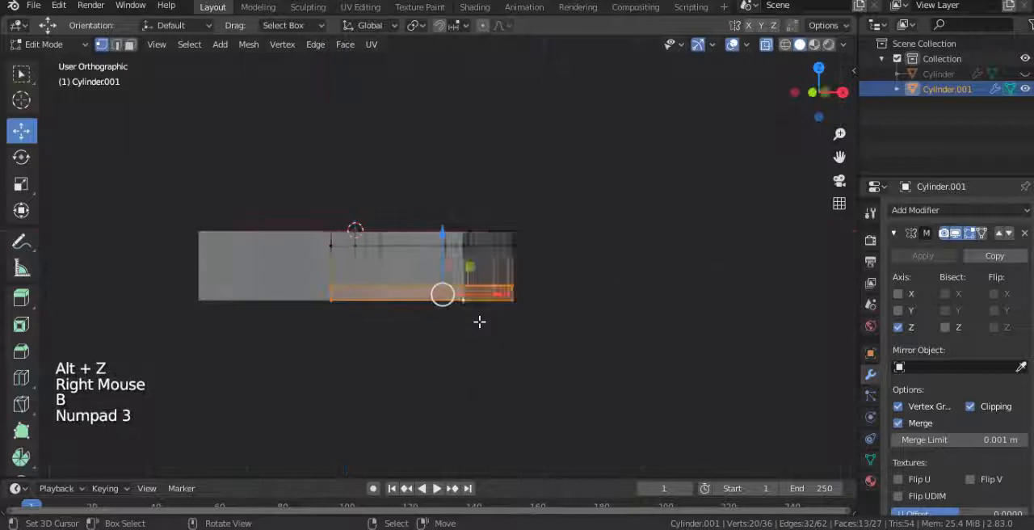
pyautogui.scroll(1, 584, 335)
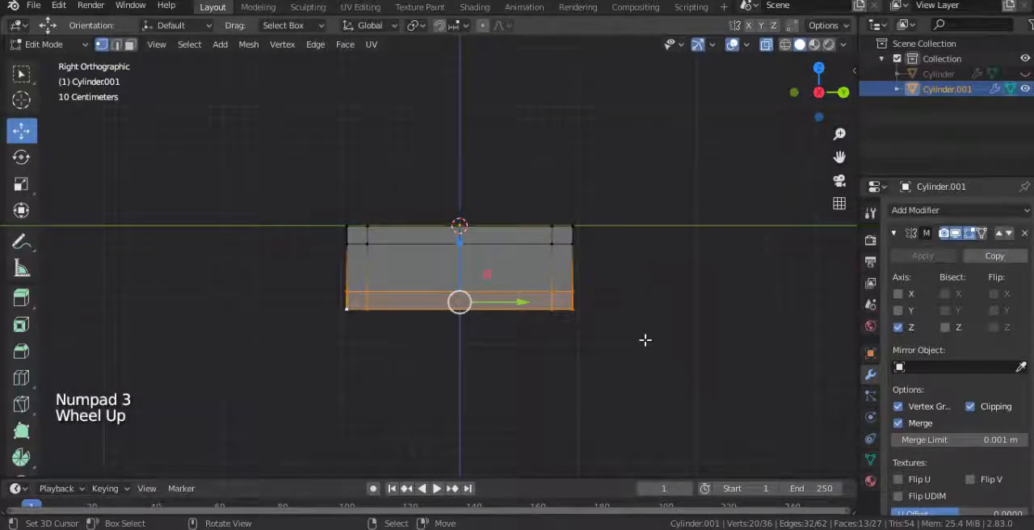
pyautogui.press('s')
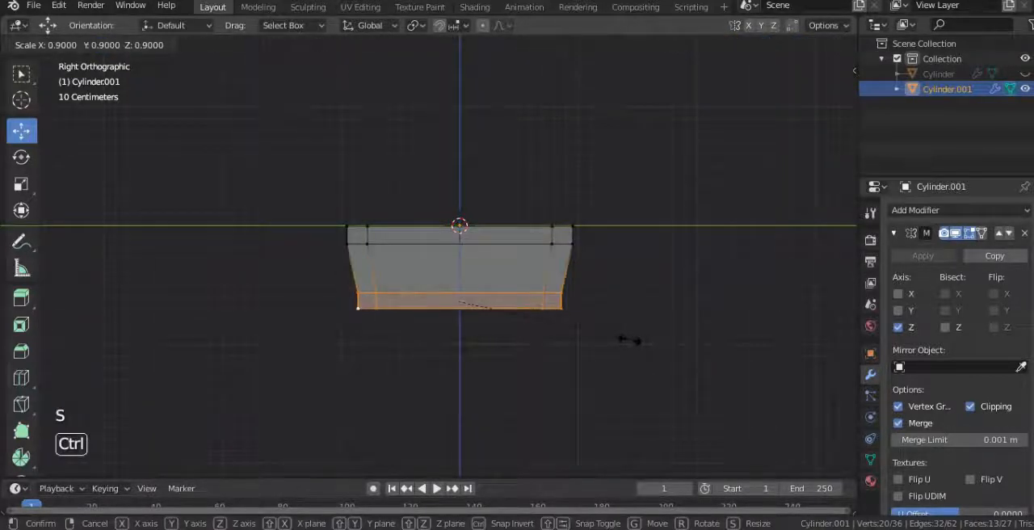
pyautogui.rightClick(448, 325)
# Step: Select only the bottom row of vertices through the mesh and scale it uniformly to 0.9 to taper the box
pyautogui.hotkey('alt', 'z')
pyautogui.hotkey('alt', 'z')
pyautogui.press('b')
pyautogui.moveTo(325, 295); pyautogui.dragTo(715, 364)
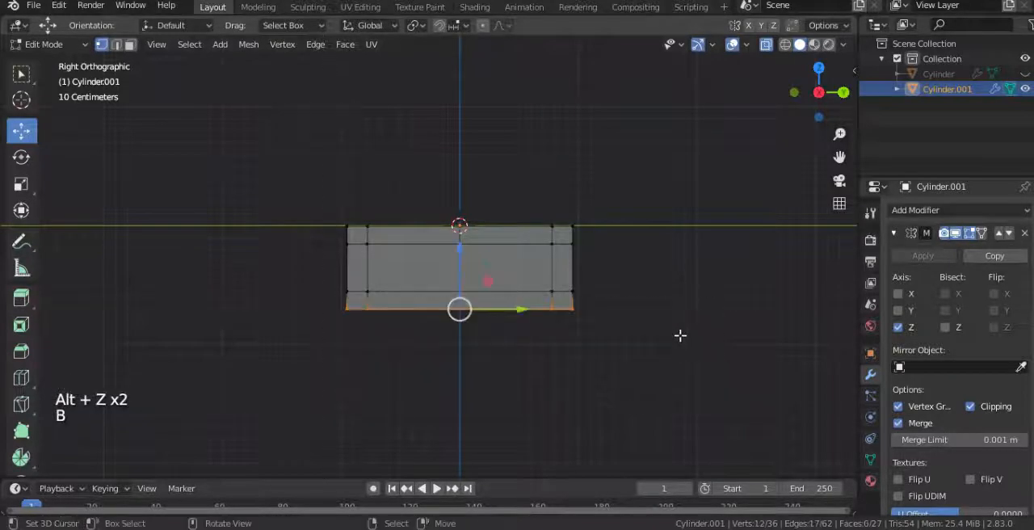
pyautogui.scroll(2, 680, 335)
pyautogui.press('s')
pyautogui.click(656, 342)
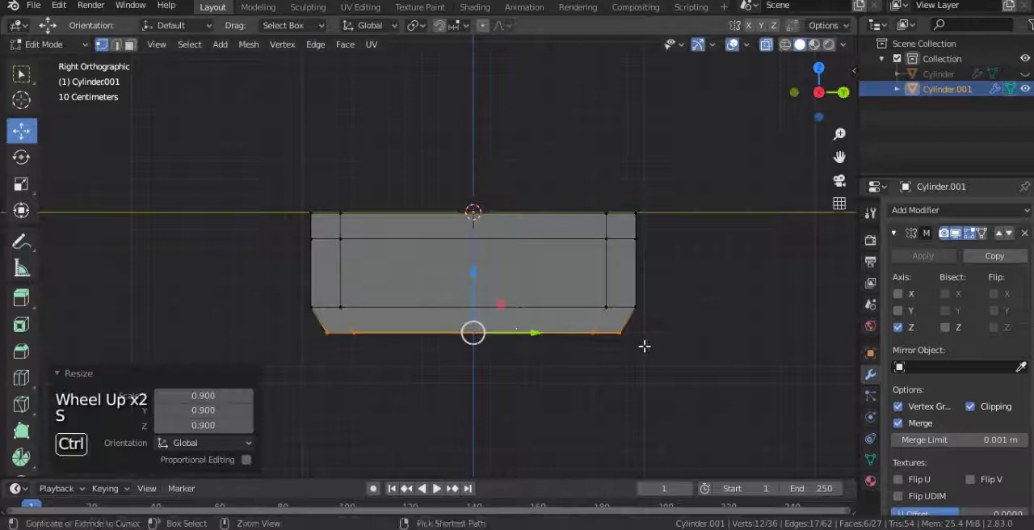
# Step: Dissolve the lower and upper horizontal edge loops on the box walls so the taper runs straight
pyautogui.keyDown('alt'); pyautogui.rightClick(504, 307); pyautogui.keyUp('alt')
pyautogui.press('x')
pyautogui.click(510, 313)
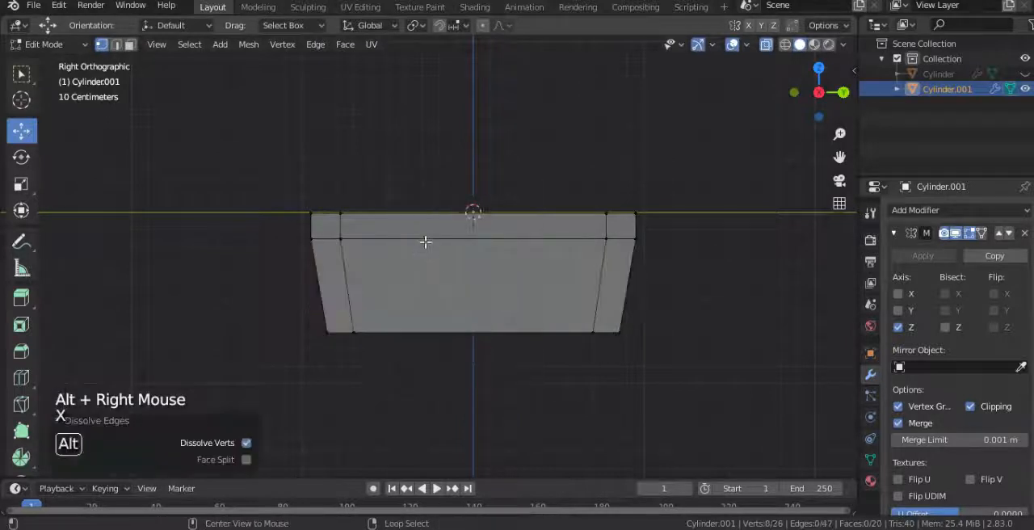
pyautogui.keyDown('alt'); pyautogui.rightClick(427, 240); pyautogui.keyUp('alt')
pyautogui.press('x')
pyautogui.click(429, 240)
# Step: Turn off X-ray and add two evenly spaced horizontal loop cuts around the tapered walls
pyautogui.scroll(-2, 342, 269)
pyautogui.moveTo(342, 270); pyautogui.dragTo(474, 286, button='middle')
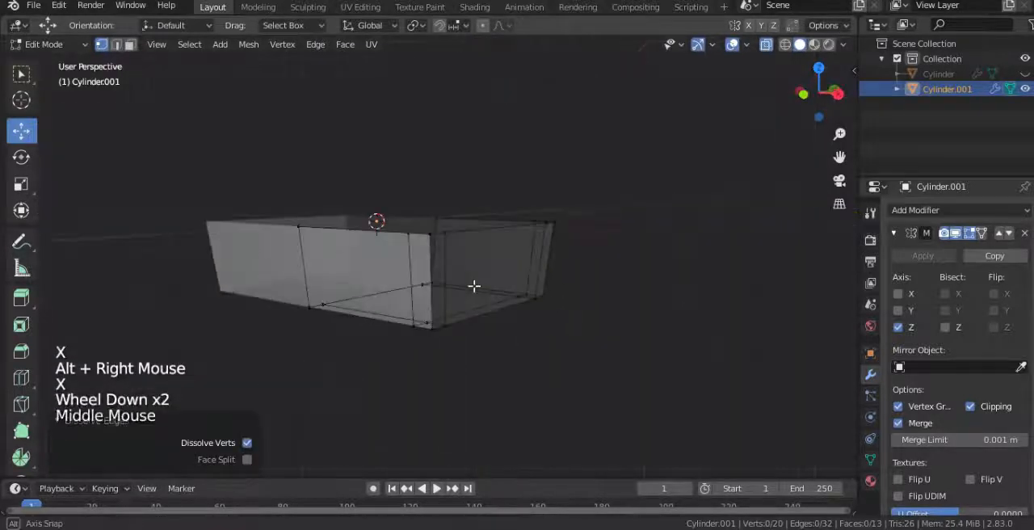
pyautogui.hotkey('alt', 'z')
pyautogui.hotkey('ctrl', 'r')
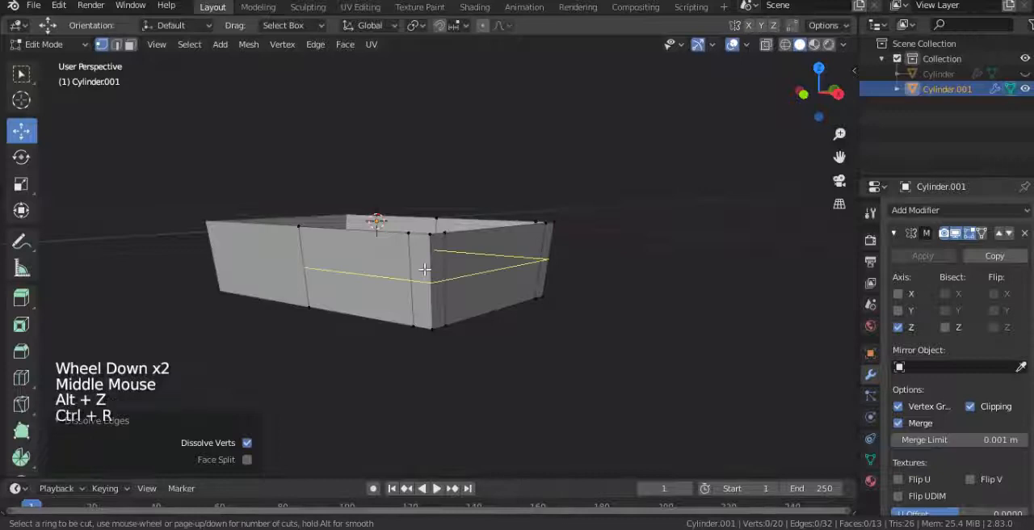
pyautogui.scroll(1, 425, 269)
pyautogui.click(425, 269)
pyautogui.rightClick(489, 338)
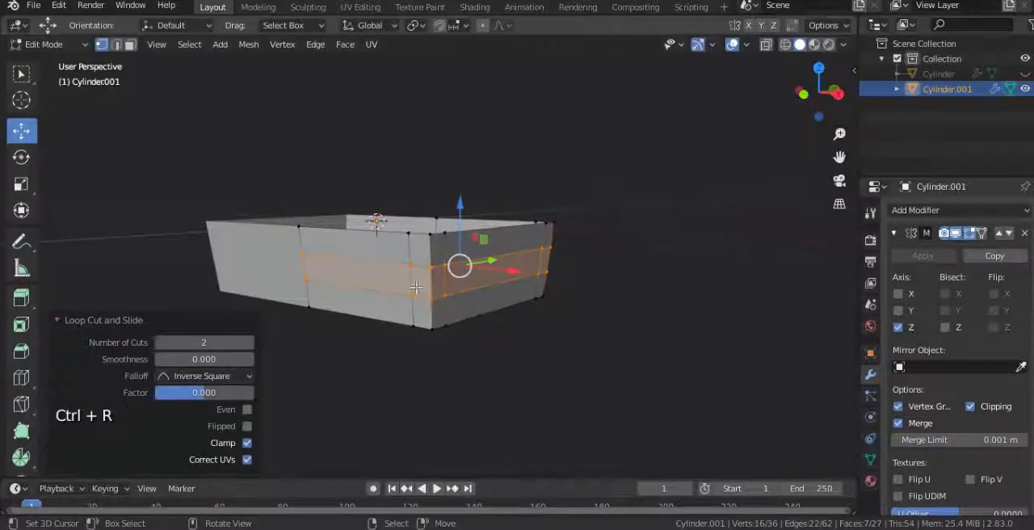
# Step: Slide the upper horizontal loop toward the rim and the lower one toward the bottom edge by a factor of -0.386
pyautogui.keyDown('alt'); pyautogui.rightClick(393, 270); pyautogui.keyUp('alt')
pyautogui.press('g')
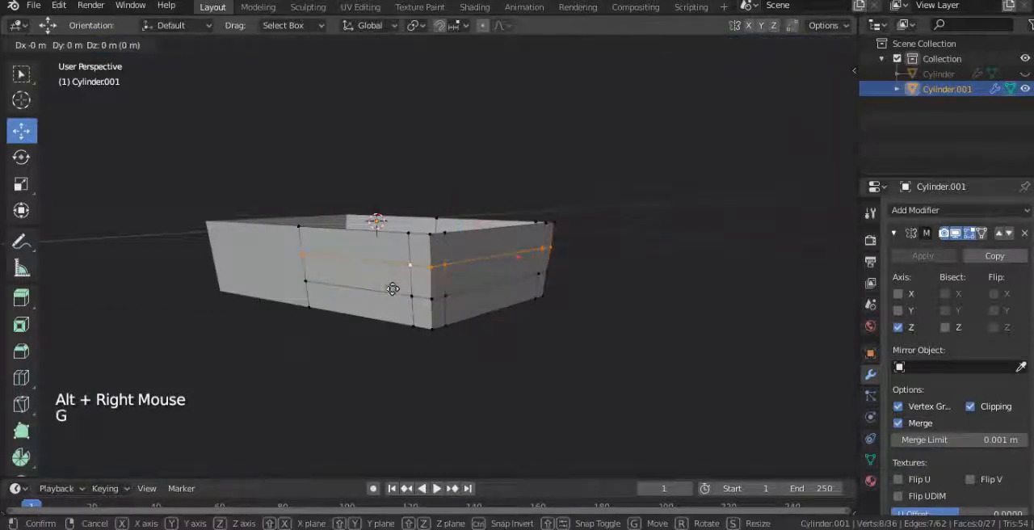
pyautogui.press('KP_1')
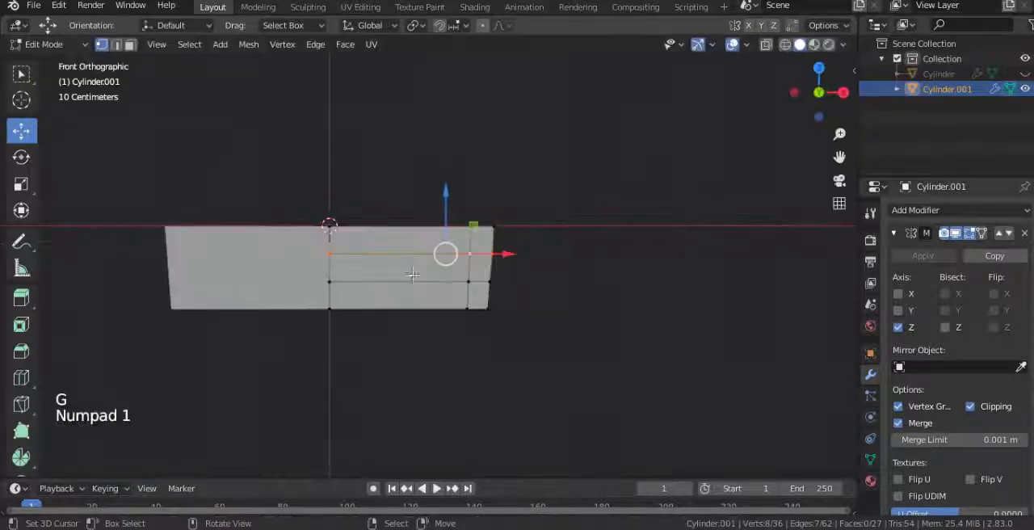
pyautogui.scroll(1, 422, 274)
pyautogui.press('g')
pyautogui.click(419, 265)
pyautogui.keyDown('alt'); pyautogui.rightClick(419, 286); pyautogui.keyUp('alt')
pyautogui.press('g')
pyautogui.press('g')
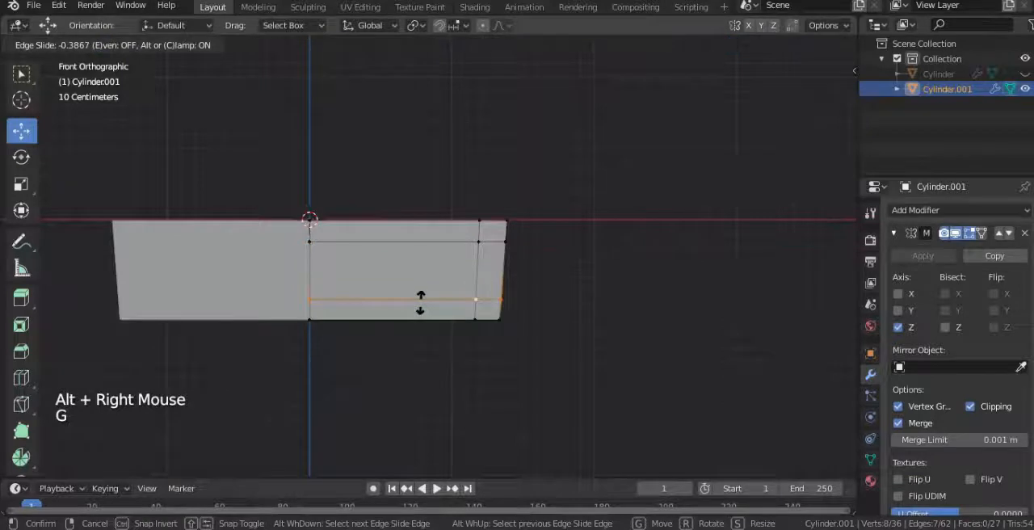
pyautogui.click(420, 302)
# Step: Try to extrude the two side panel faces and the end panel face along their normals, and undo the extrusion
pyautogui.scroll(-1, 420, 302)
pyautogui.moveTo(420, 302); pyautogui.dragTo(370, 275, button='middle')
pyautogui.scroll(-2, 353, 328)
pyautogui.click(129, 45)
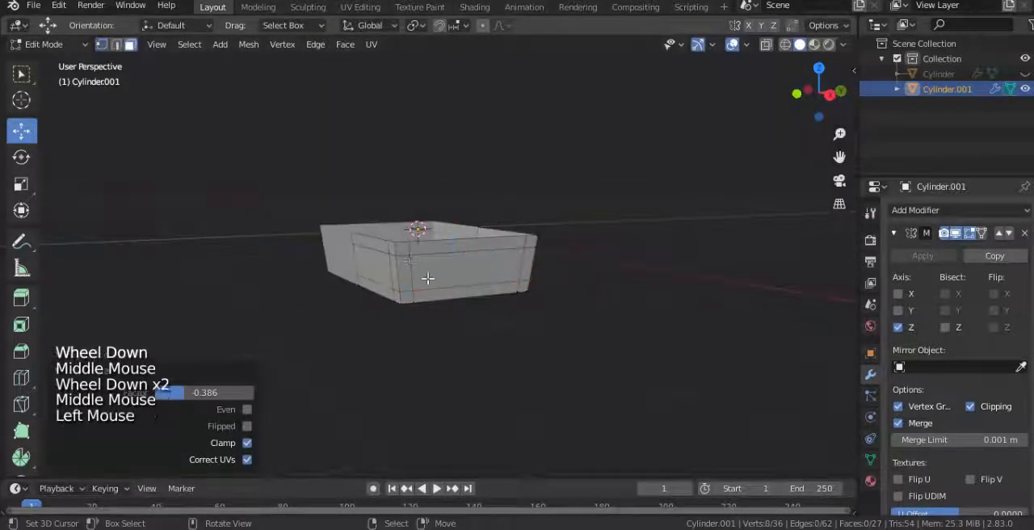
pyautogui.rightClick(369, 266)
pyautogui.keyDown('shift'); pyautogui.rightClick(484, 275); pyautogui.keyUp('shift')
pyautogui.moveTo(540, 307); pyautogui.dragTo(412, 303, button='middle')
pyautogui.keyDown('shift'); pyautogui.rightClick(490, 277); pyautogui.keyUp('shift')
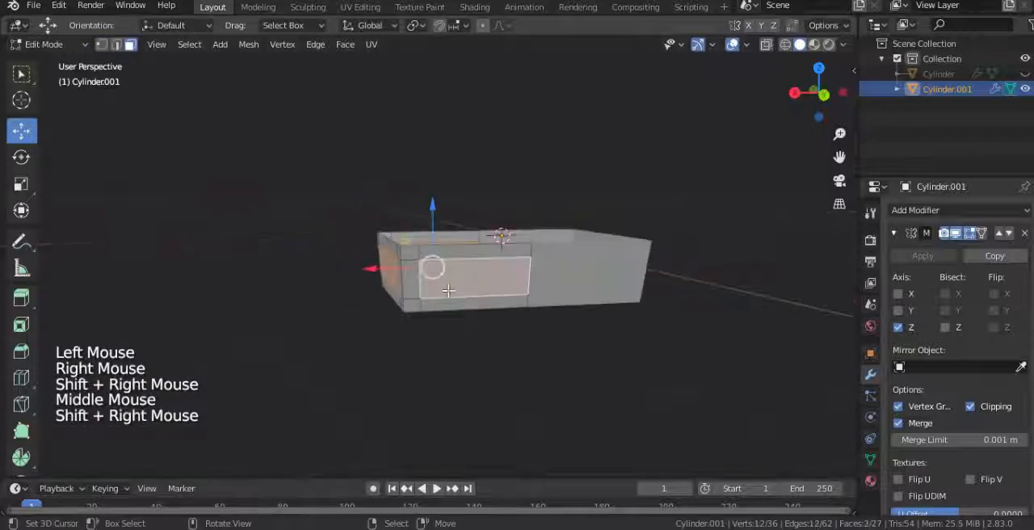
pyautogui.moveTo(509, 295); pyautogui.dragTo(588, 392, button='middle')
pyautogui.scroll(2, 589, 392)
pyautogui.hotkey('alt', 'e')
pyautogui.click(594, 393)
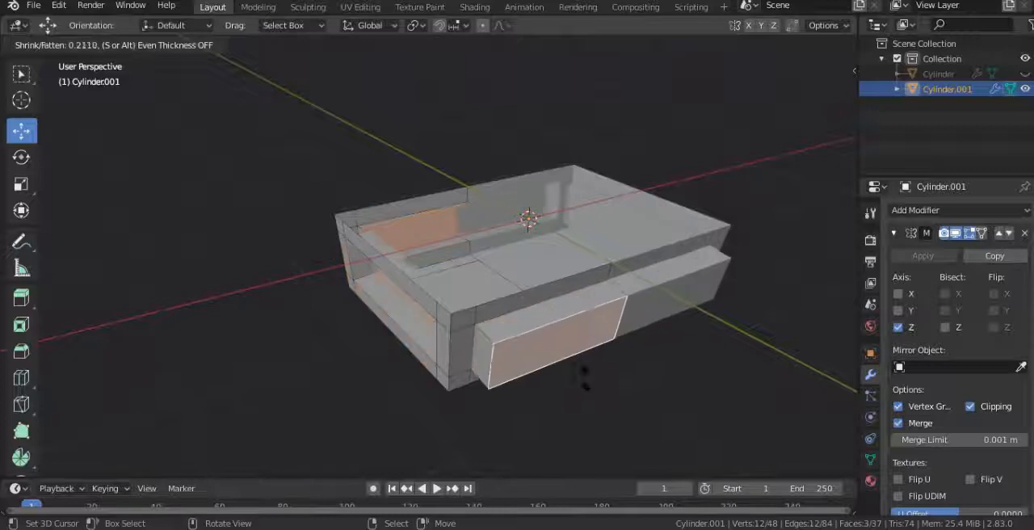
pyautogui.rightClick(586, 383)
pyautogui.hotkey('ctrl', 'z')
pyautogui.moveTo(496, 346); pyautogui.dragTo(567, 344, button='middle')
pyautogui.hotkey('ctrl', 'z')
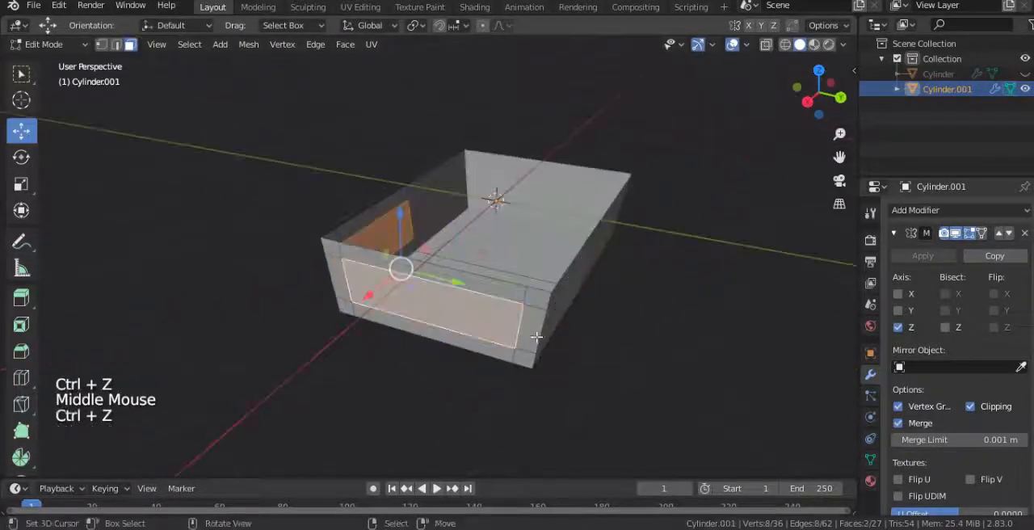
# Step: Select all of the box's faces and recalculate their normals
pyautogui.press('a')
pyautogui.hotkey('alt', 'n')
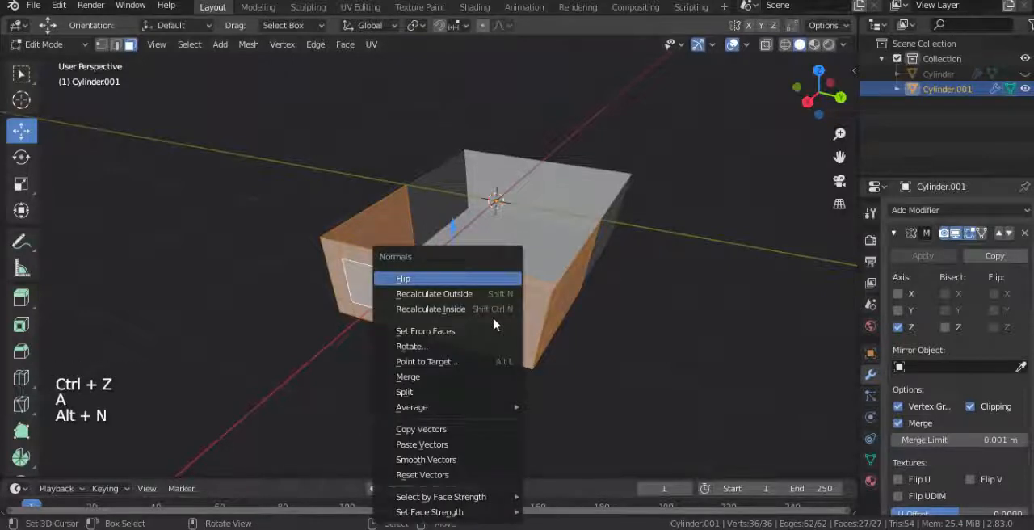
pyautogui.click(446, 309)
# Step: Select the end panel and both side panel faces and extrude them inward along their normals with an offset of -0.0711 m
pyautogui.rightClick(483, 321)
pyautogui.moveTo(483, 322); pyautogui.dragTo(379, 298, button='middle')
pyautogui.keyDown('shift'); pyautogui.rightClick(528, 316); pyautogui.keyUp('shift')
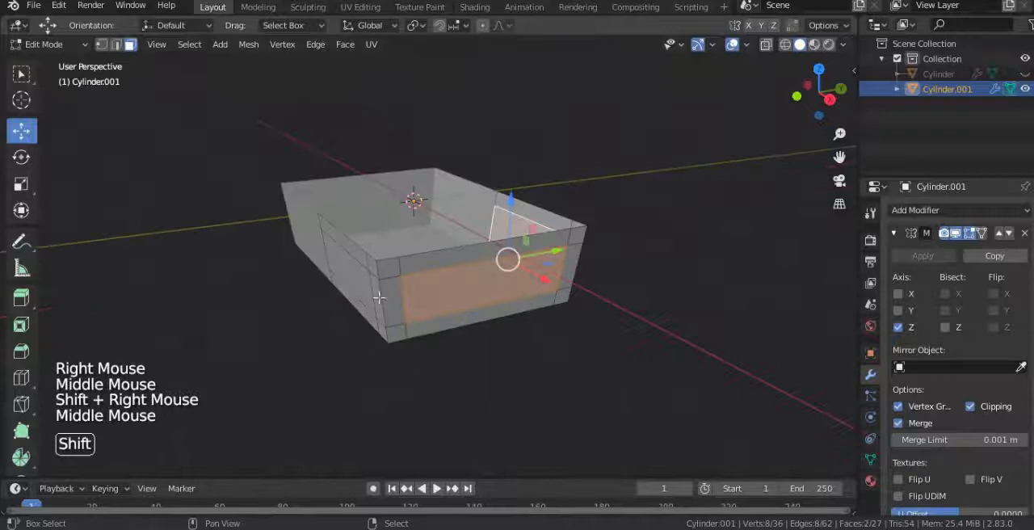
pyautogui.keyDown('shift'); pyautogui.rightClick(376, 297); pyautogui.keyUp('shift')
pyautogui.hotkey('alt', 'e')
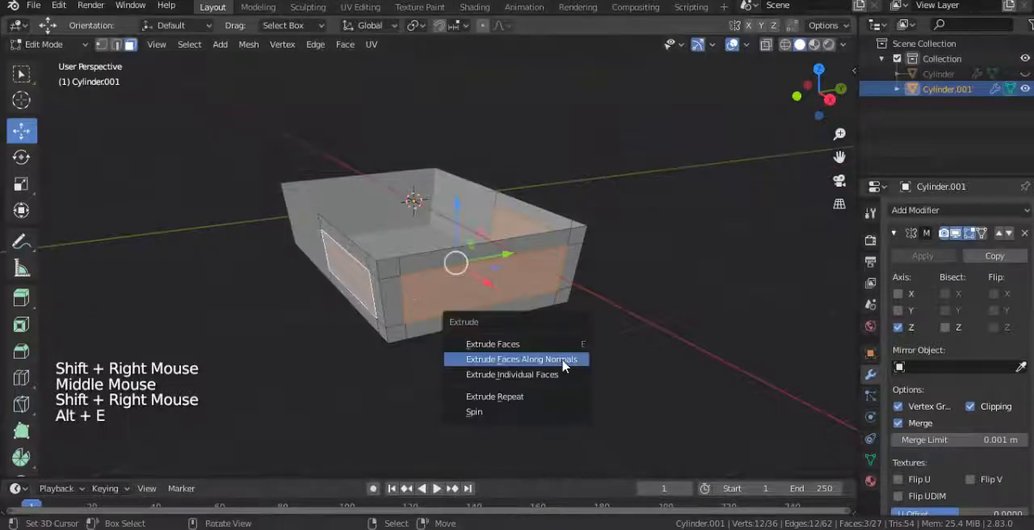
pyautogui.click(563, 365)
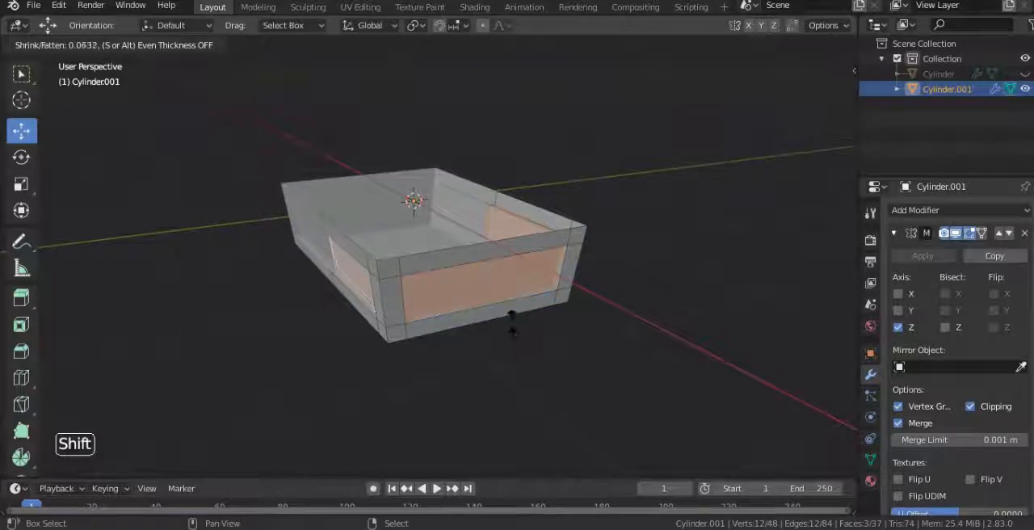
pyautogui.keyDown('shift'); pyautogui.click(507, 309); pyautogui.keyUp('shift')
pyautogui.moveTo(466, 302); pyautogui.dragTo(539, 353, button='middle')
# Step: Extrude the box's upper rim edge loop and scale it inward by 0.799 to form a flat rim
pyautogui.keyDown('shift'); pyautogui.moveTo(224, 82); pyautogui.dragTo(228, 128, button='middle'); pyautogui.keyUp('shift')
pyautogui.click(101, 44)
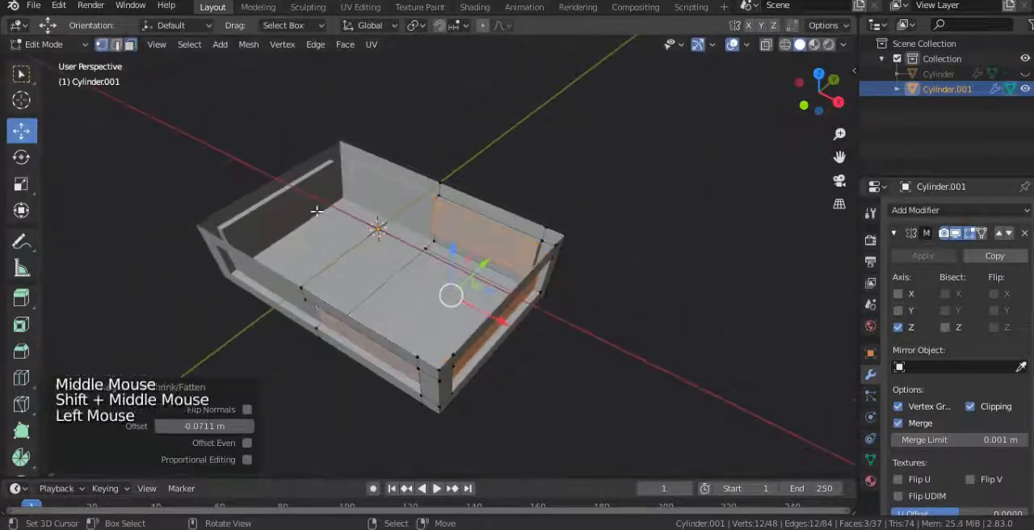
pyautogui.keyDown('alt'); pyautogui.rightClick(348, 311); pyautogui.keyUp('alt')
pyautogui.moveTo(347, 311); pyautogui.dragTo(464, 298, button='middle')
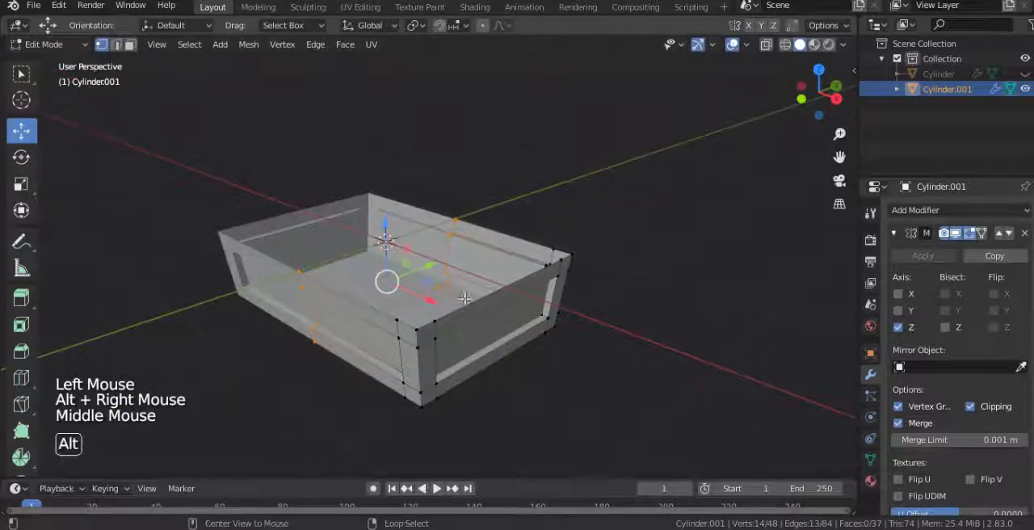
pyautogui.keyDown('alt'); pyautogui.rightClick(470, 302); pyautogui.keyUp('alt')
pyautogui.scroll(1, 519, 301)
pyautogui.press('e')
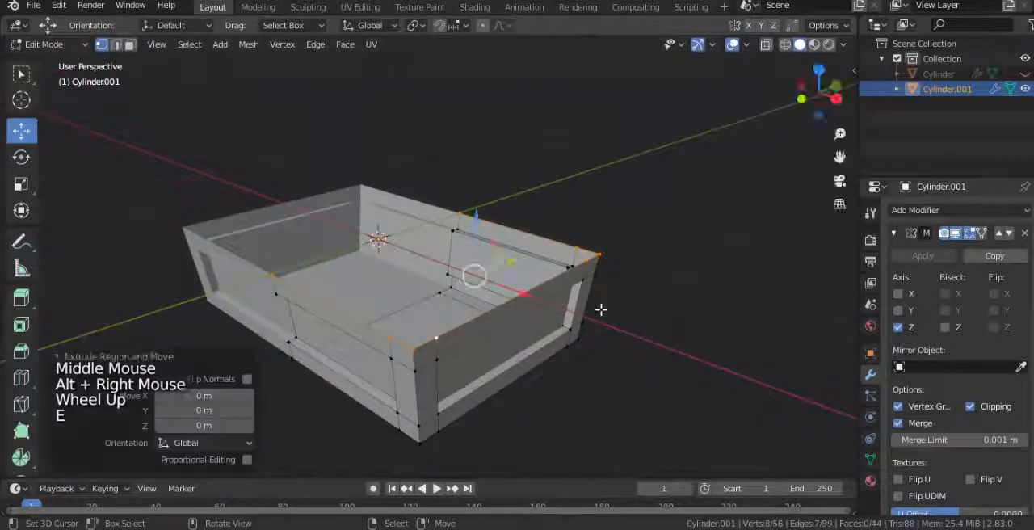
pyautogui.press('s')
pyautogui.click(572, 309)
# Step: Scale the extruded inner rim edge along the global X axis
pyautogui.moveTo(571, 309); pyautogui.dragTo(399, 323, button='middle')
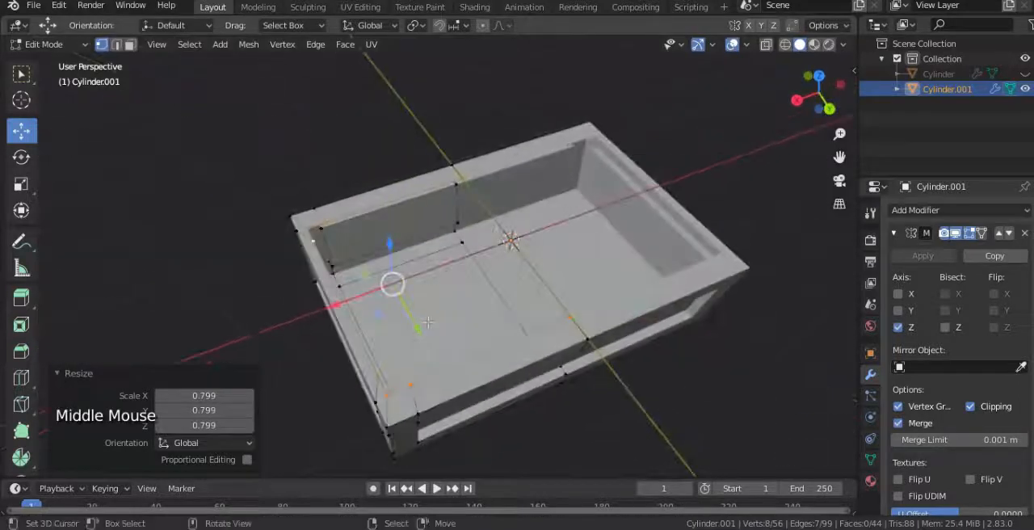
pyautogui.press('s')
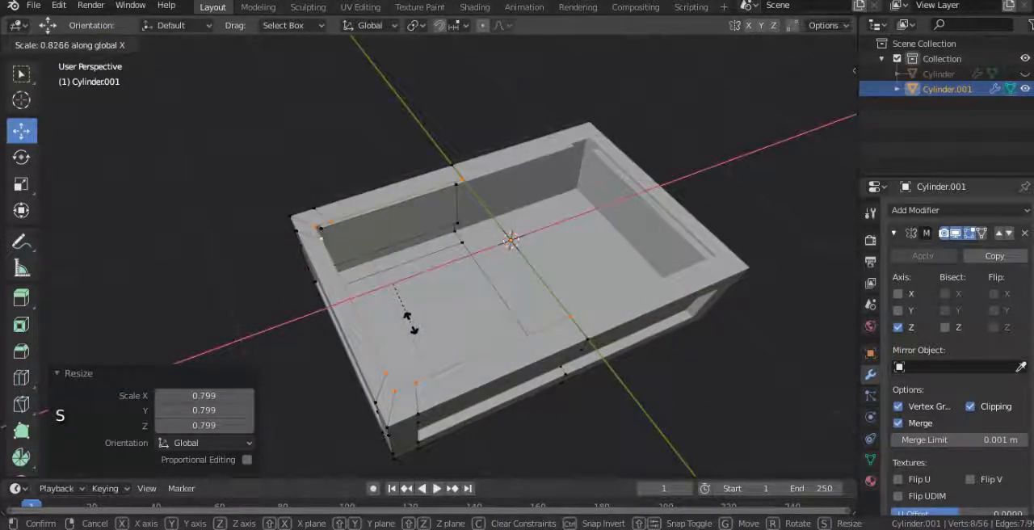
pyautogui.click(415, 343)
# Step: Extrude the inner rim edge straight down to form the inner walls and fill its lower opening with a floor face
pyautogui.moveTo(415, 344); pyautogui.dragTo(339, 293, button='middle')
pyautogui.scroll(1, 355, 282)
pyautogui.press('e')
pyautogui.rightClick(384, 257)
pyautogui.moveTo(380, 239); pyautogui.dragTo(383, 317)
pyautogui.moveTo(384, 362); pyautogui.dragTo(445, 337, button='middle')
pyautogui.press('f')
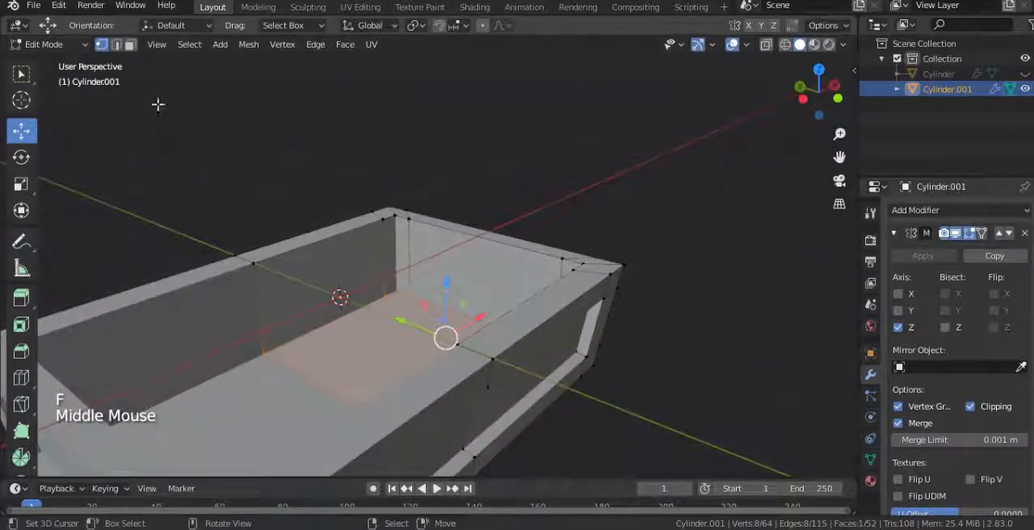
# Step: Try to extrude the inner end wall face and the two inner side wall faces, and undo the extrusion
pyautogui.rightClick(334, 248)
pyautogui.keyDown('shift'); pyautogui.rightClick(401, 263); pyautogui.keyUp('shift')
pyautogui.moveTo(402, 262); pyautogui.dragTo(485, 201, button='middle')
pyautogui.keyDown('shift'); pyautogui.rightClick(533, 274); pyautogui.keyUp('shift')
pyautogui.hotkey('alt', 'e')
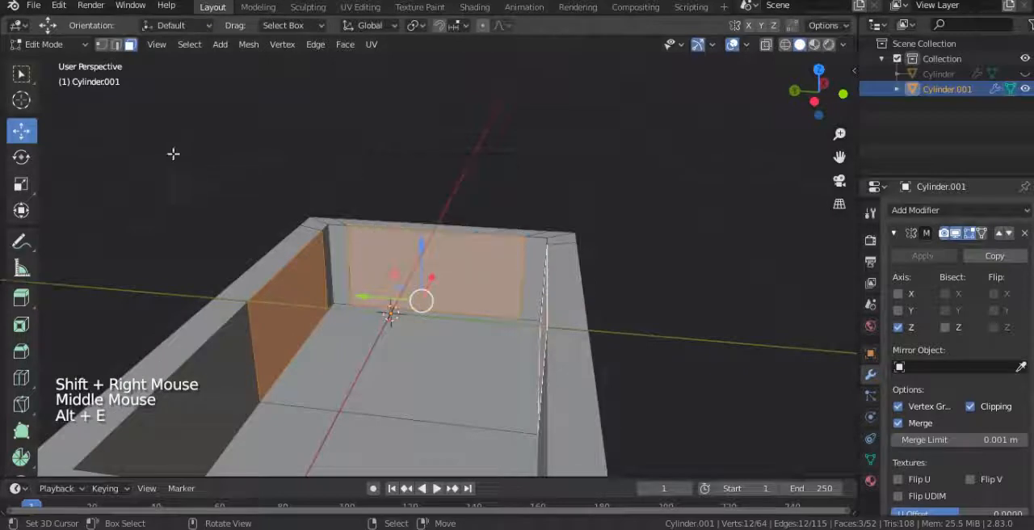
pyautogui.moveTo(457, 202); pyautogui.dragTo(458, 192, button='middle')
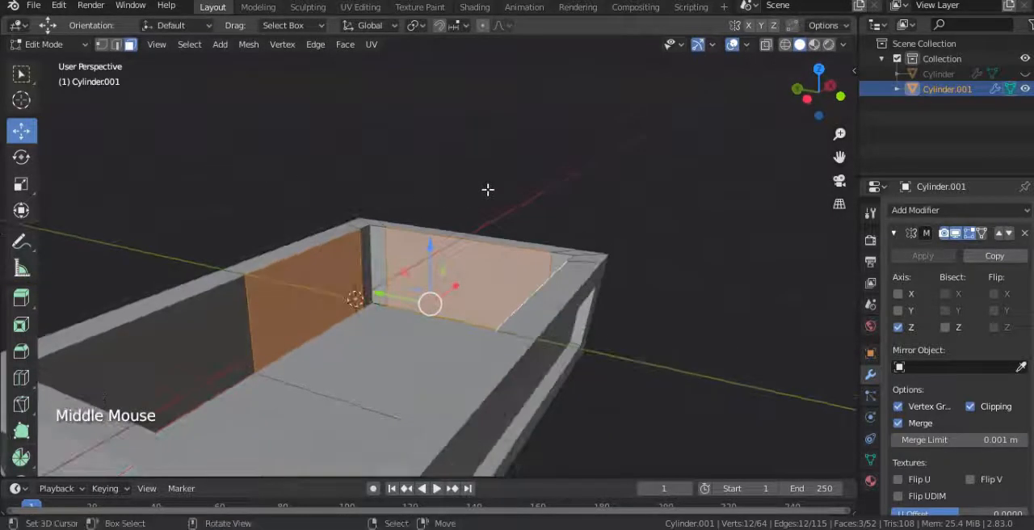
pyautogui.press('e')
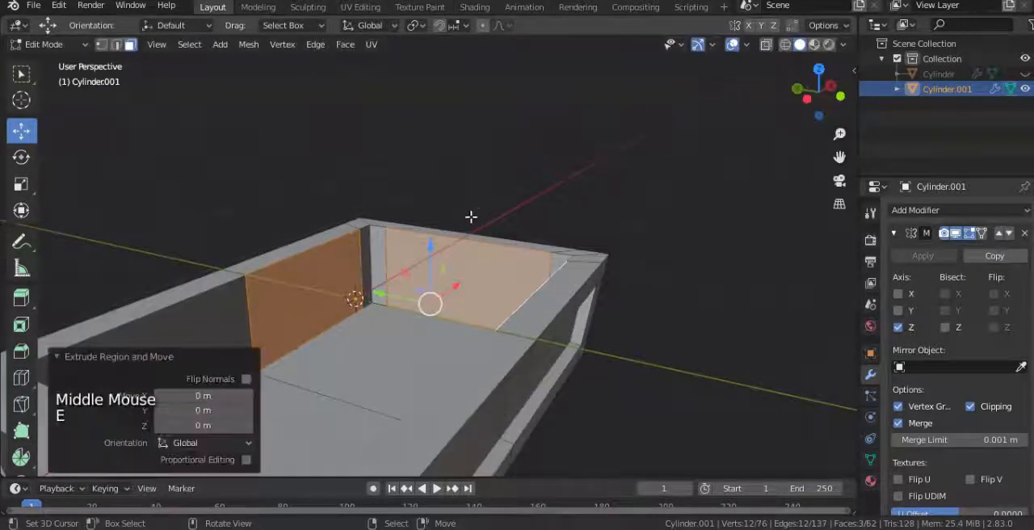
pyautogui.hotkey('ctrl', 'z')
# Step: Add two evenly spaced horizontal loop cuts around the box's inner walls
pyautogui.moveTo(471, 219); pyautogui.dragTo(433, 334, button='middle')
pyautogui.hotkey('ctrl', 'r')
pyautogui.scroll(1, 504, 263)
pyautogui.click(504, 263)
pyautogui.rightClick(504, 263)
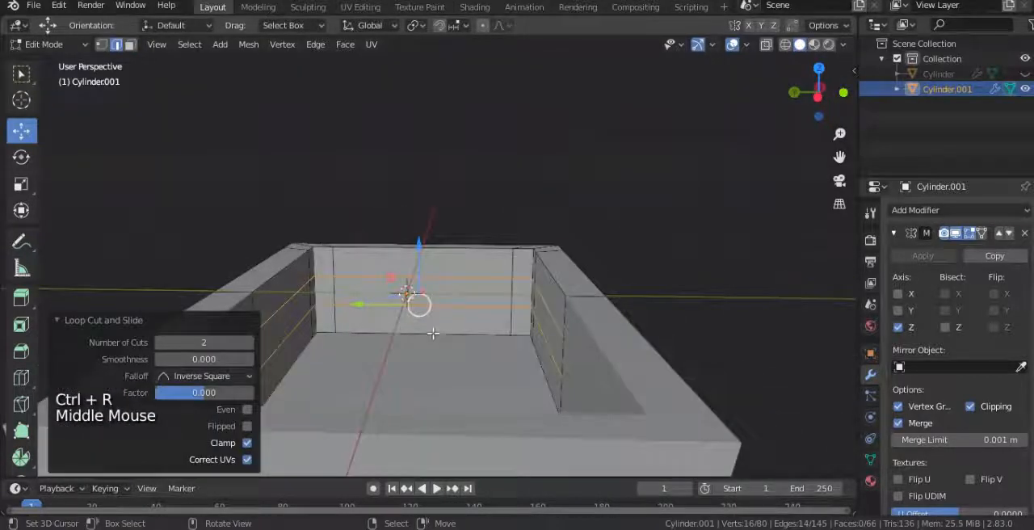
# Step: Slide the upper inner-wall loop toward the rim by about 0.53 and the lower one toward the floor by about -0.57
pyautogui.keyDown('alt'); pyautogui.rightClick(464, 278); pyautogui.keyUp('alt')
pyautogui.press('g')
pyautogui.press('g')
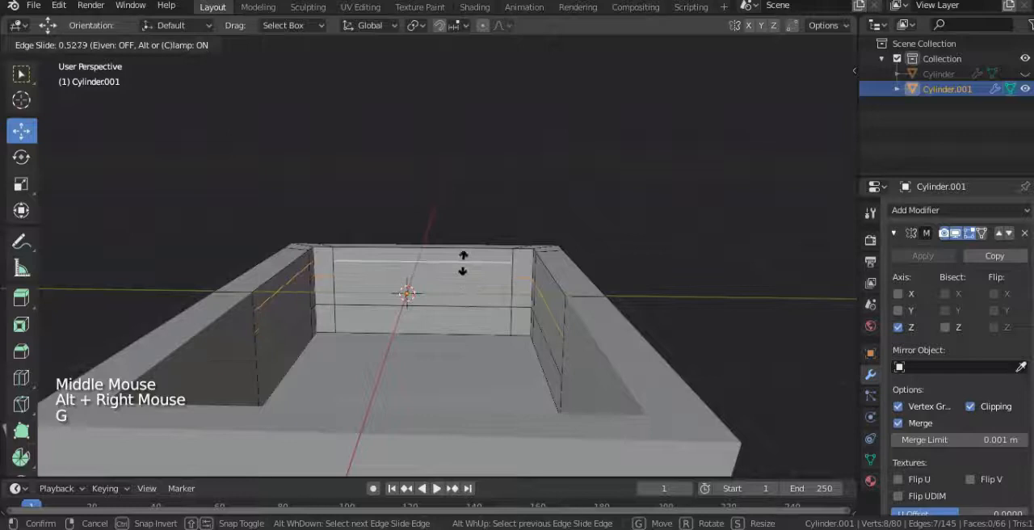
pyautogui.click(462, 262)
pyautogui.keyDown('alt'); pyautogui.rightClick(448, 308); pyautogui.keyUp('alt')
pyautogui.press('g')
pyautogui.press('g')
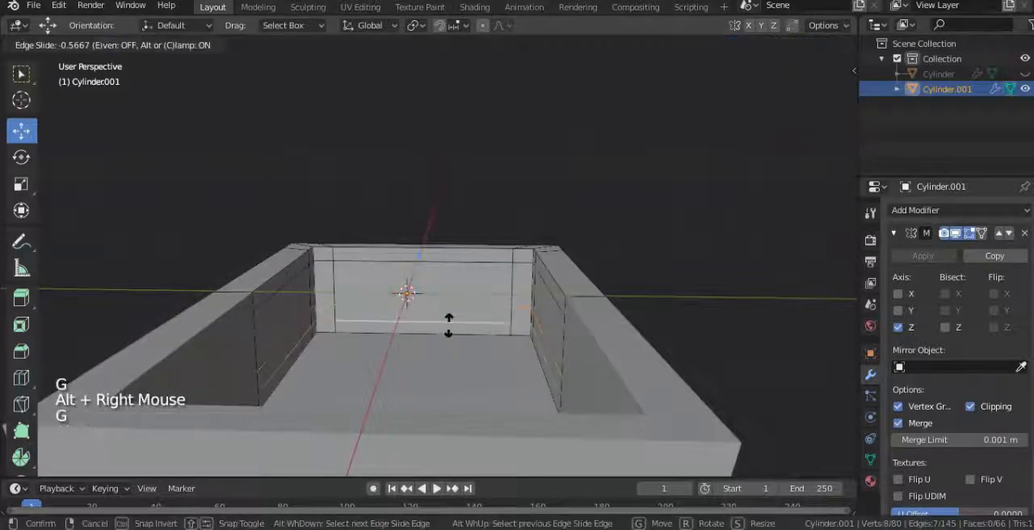
pyautogui.click(448, 323)
# Step: Unhide the lid and move the lid and box together 0.7 m up along Z so the chest stands on the ground line
pyautogui.scroll(-2, 420, 337)
pyautogui.moveTo(420, 336); pyautogui.dragTo(434, 312, button='middle')
pyautogui.scroll(-3, 445, 296)
pyautogui.press('Tab')
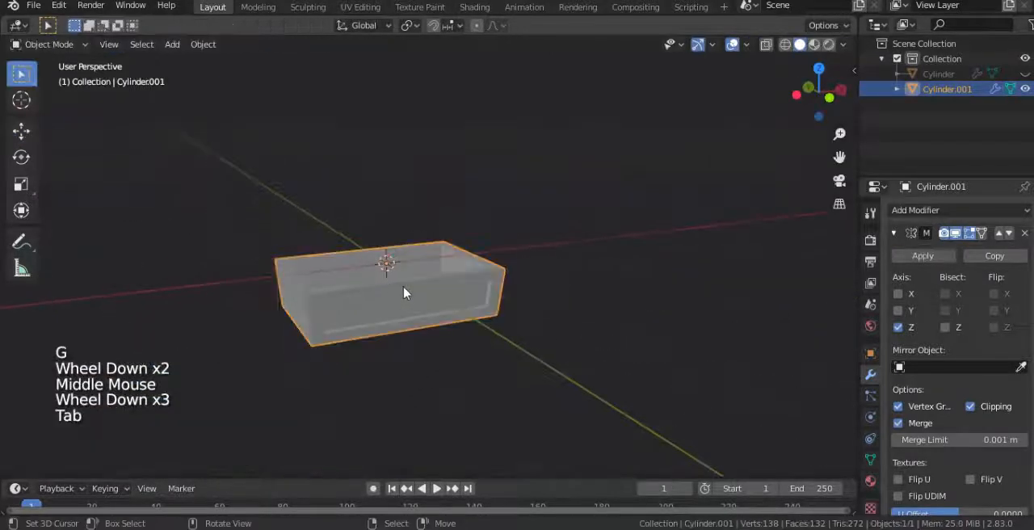
pyautogui.hotkey('alt', 'h')
pyautogui.press('KP_1')
pyautogui.press('a')
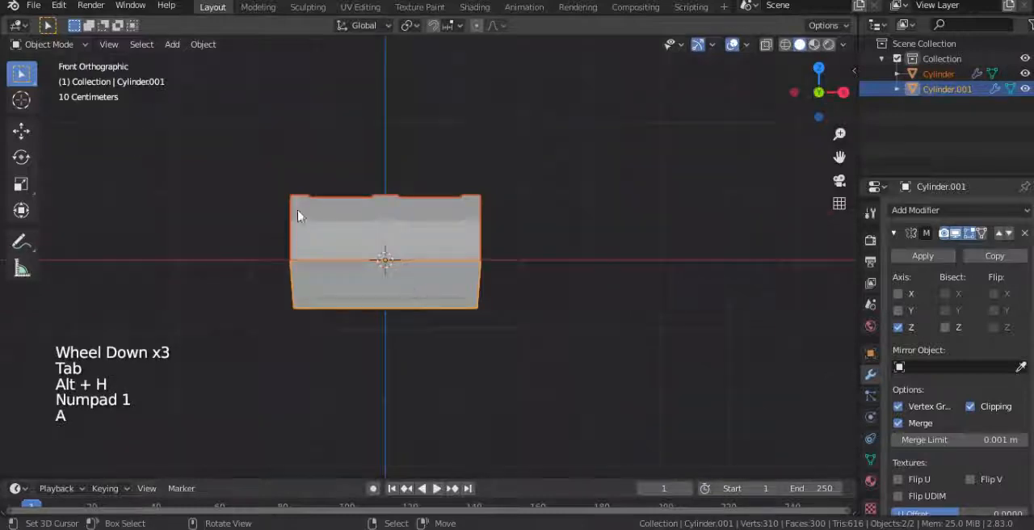
pyautogui.click(21, 130)
pyautogui.keyDown('ctrl'); pyautogui.moveTo(386, 211); pyautogui.dragTo(386, 159); pyautogui.keyUp('ctrl')
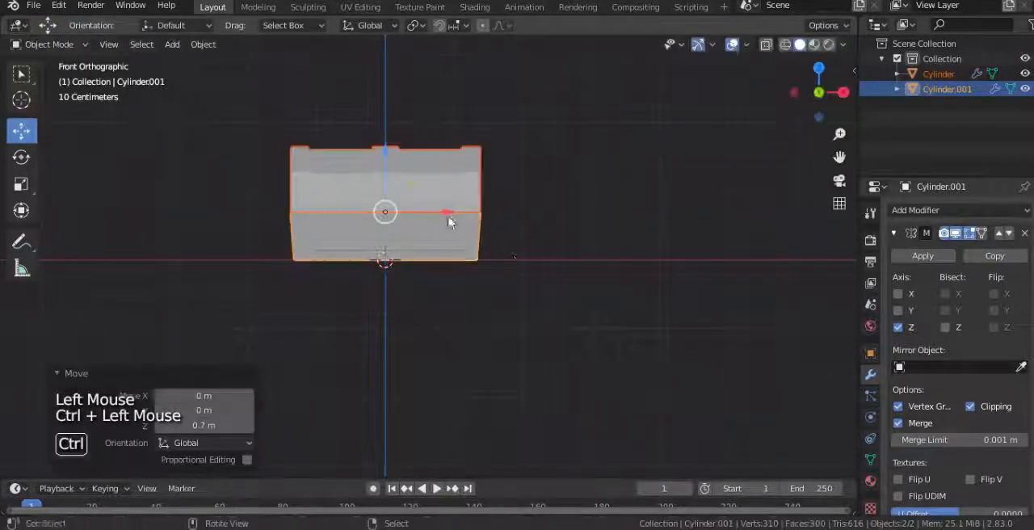
# Step: Shift the lid's whole mesh toward negative Y in Edit Mode and move the lid object 0.9 m along Y, placing its origin at the back edge
pyautogui.rightClick(474, 201)
pyautogui.press('KP_3')
pyautogui.press('Tab')
pyautogui.press('a')
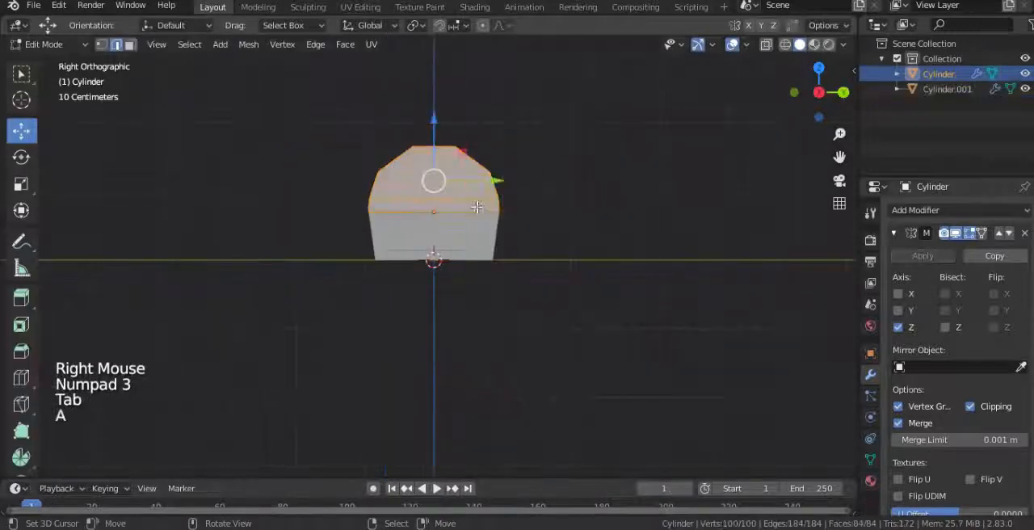
pyautogui.keyDown('ctrl'); pyautogui.moveTo(496, 180); pyautogui.dragTo(434, 181); pyautogui.keyUp('ctrl')
pyautogui.press('Tab')
pyautogui.keyDown('ctrl'); pyautogui.moveTo(475, 218); pyautogui.dragTo(542, 215); pyautogui.keyUp('ctrl')
# Step: Create a new material named "wood" on the lid
pyautogui.scroll(-2, 457, 248)
pyautogui.moveTo(457, 247); pyautogui.dragTo(481, 260, button='middle')
pyautogui.click(870, 480)
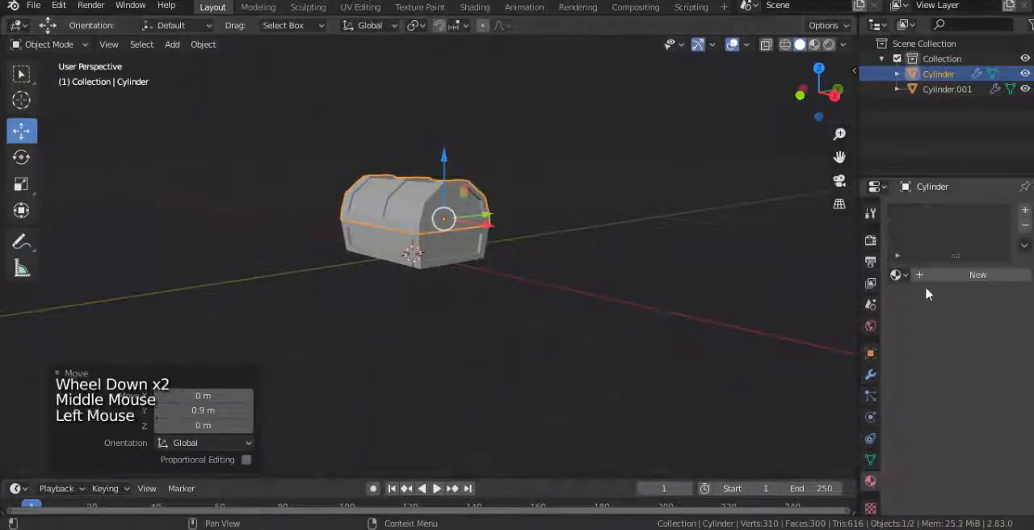
pyautogui.click(933, 277)
pyautogui.click(942, 275)
pyautogui.write('wood')
pyautogui.press('Return')
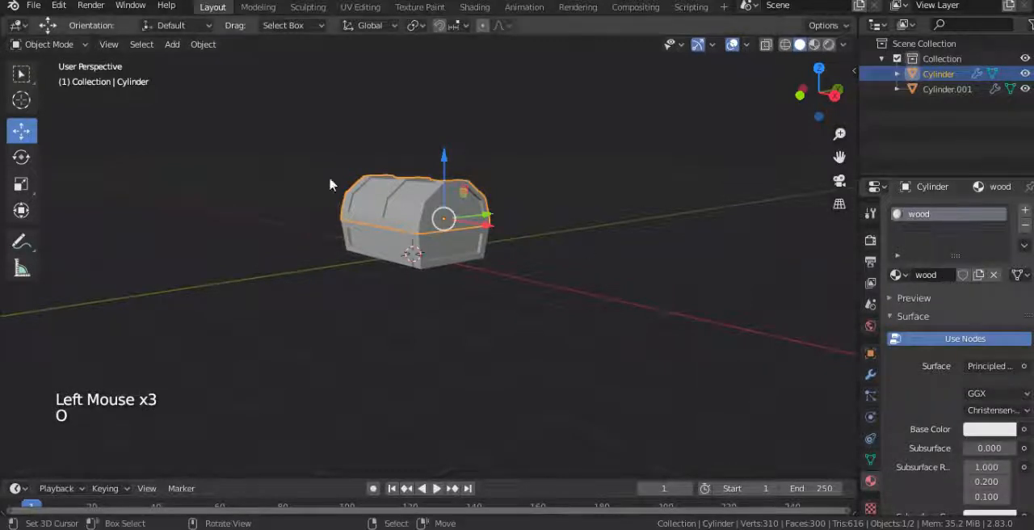
# Step: Give the wood material an orange base color (H 0.046, S 0.696, V 0.906) and switch the viewport to Material Preview
pyautogui.scroll(3, 433, 245)
pyautogui.keyDown('shift'); pyautogui.moveTo(432, 245); pyautogui.dragTo(474, 278, button='middle'); pyautogui.keyUp('shift')
pyautogui.click(989, 428)
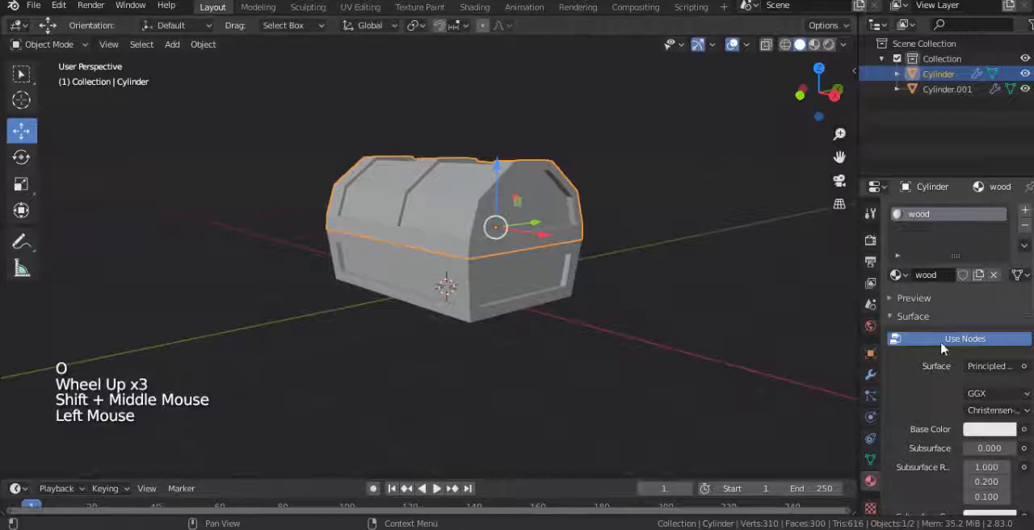
pyautogui.click(933, 314)
pyautogui.press('z')
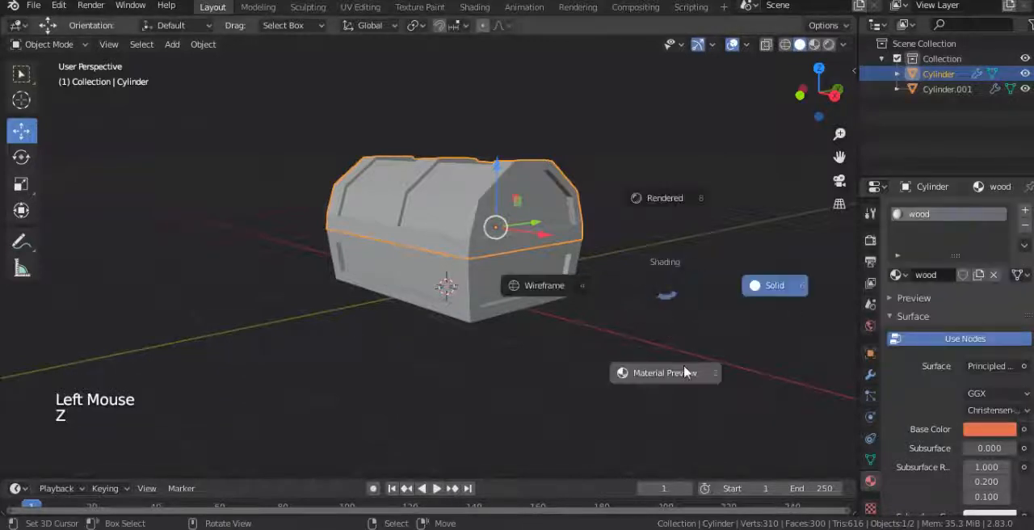
# Step: Darken the wood base color to a brown with a value of about 0.5 and set Specular to 0
pyautogui.click(990, 428)
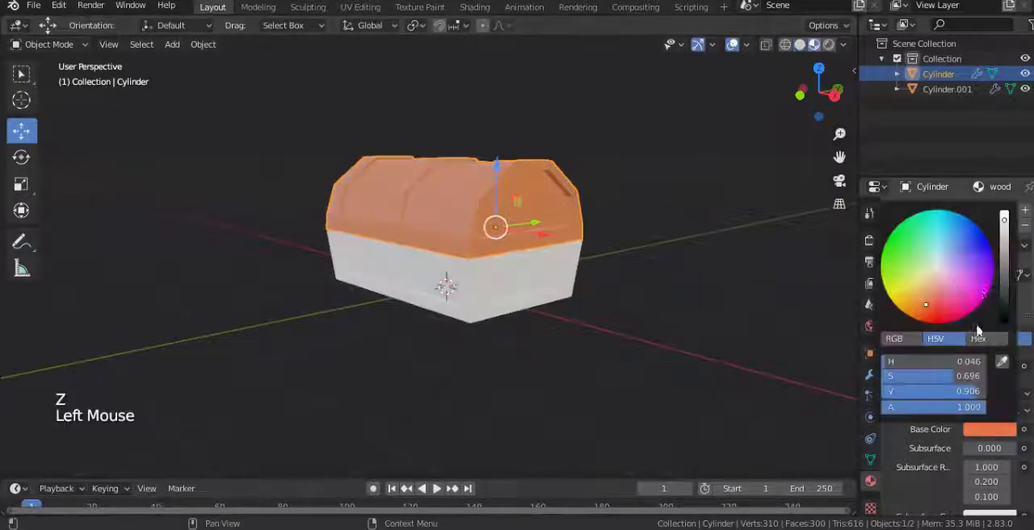
pyautogui.click(1004, 262)
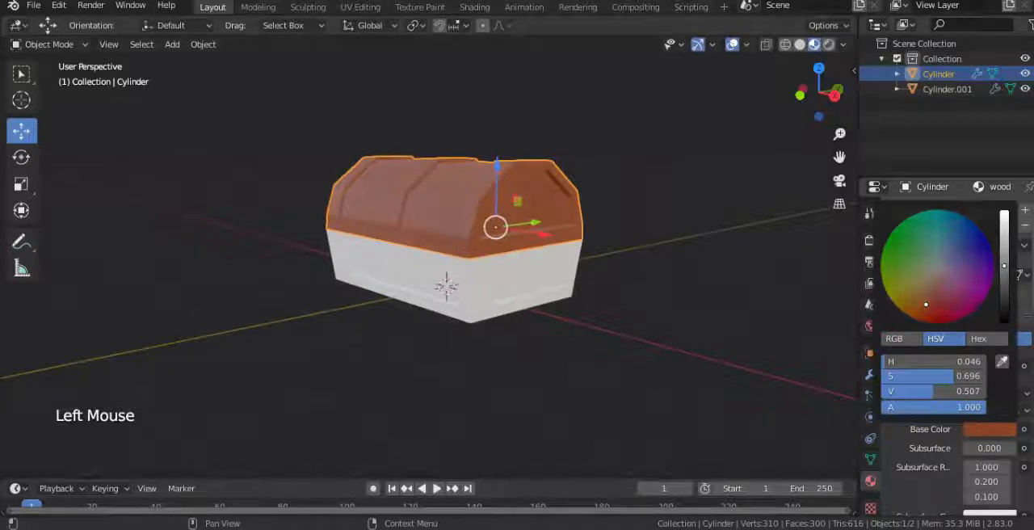
pyautogui.scroll(-3, 962, 452)
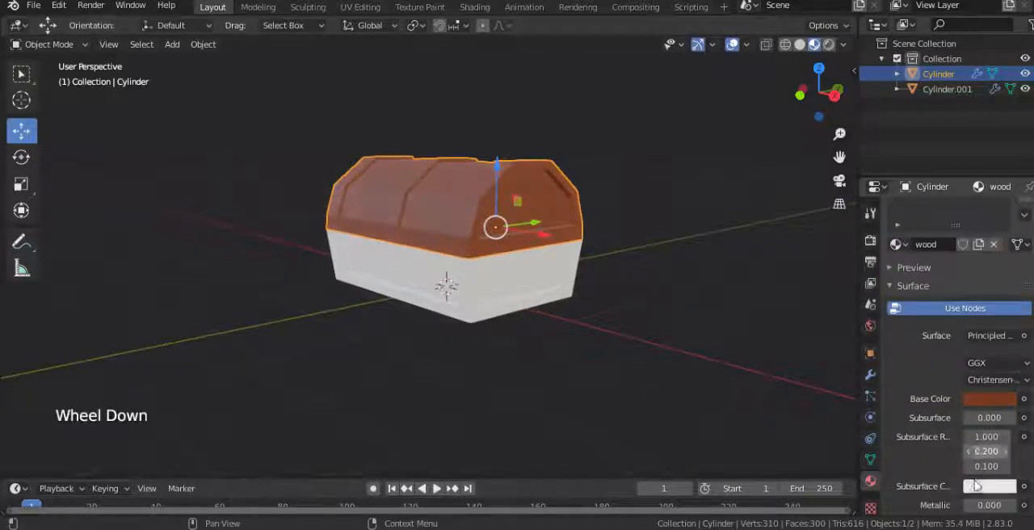
pyautogui.moveTo(992, 466); pyautogui.dragTo(966, 466)
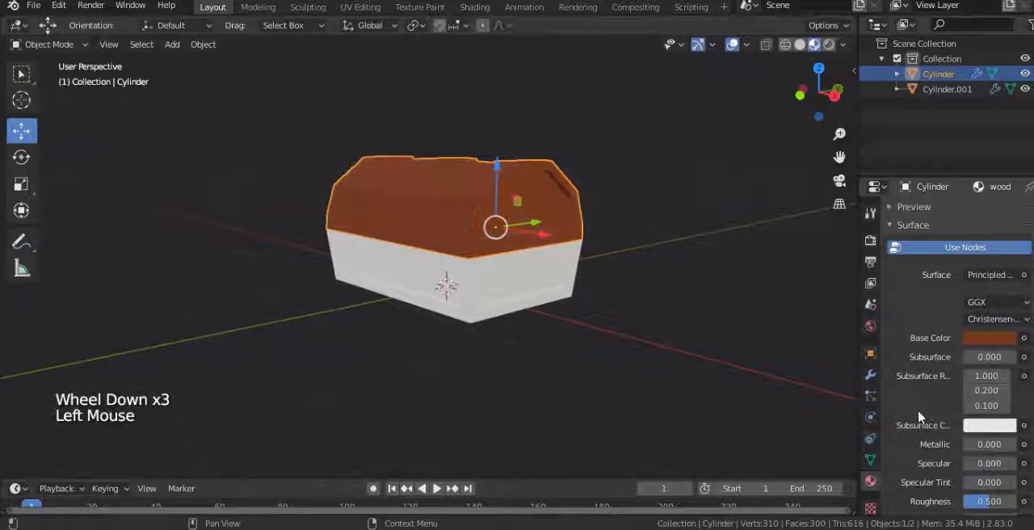
# Step: Add a second material named "stl" to the lid and give it a dark blue-grey base color
pyautogui.scroll(4, 924, 415)
pyautogui.click(1024, 212)
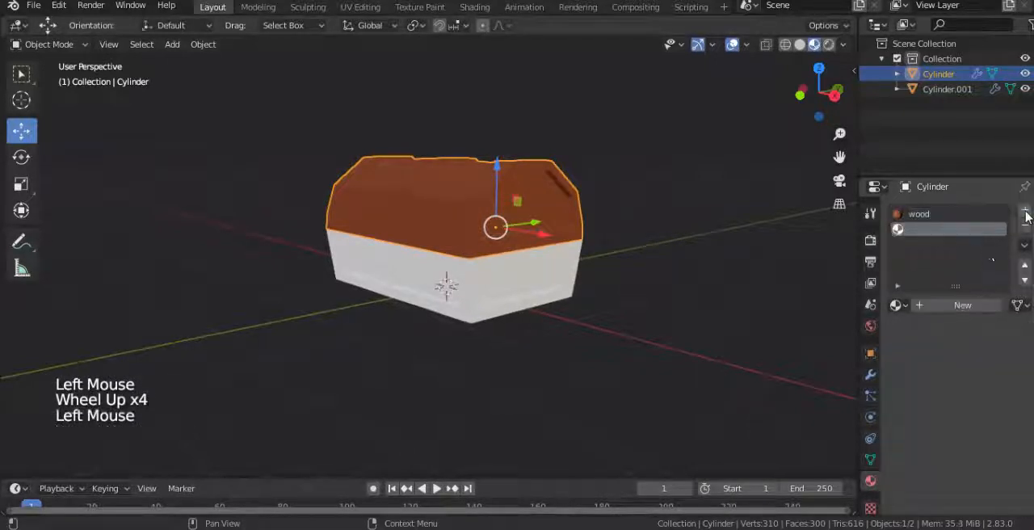
pyautogui.click(961, 305)
pyautogui.click(936, 306)
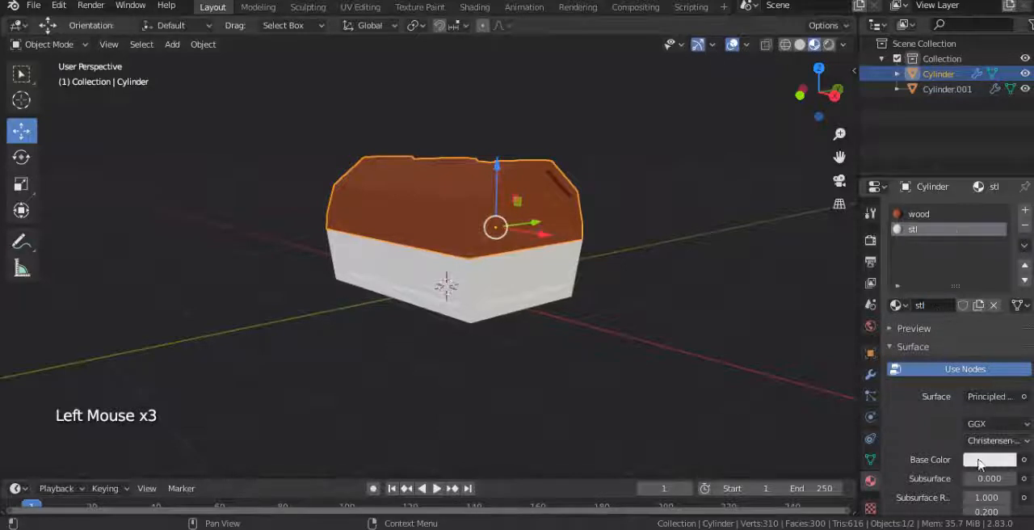
pyautogui.click(979, 462)
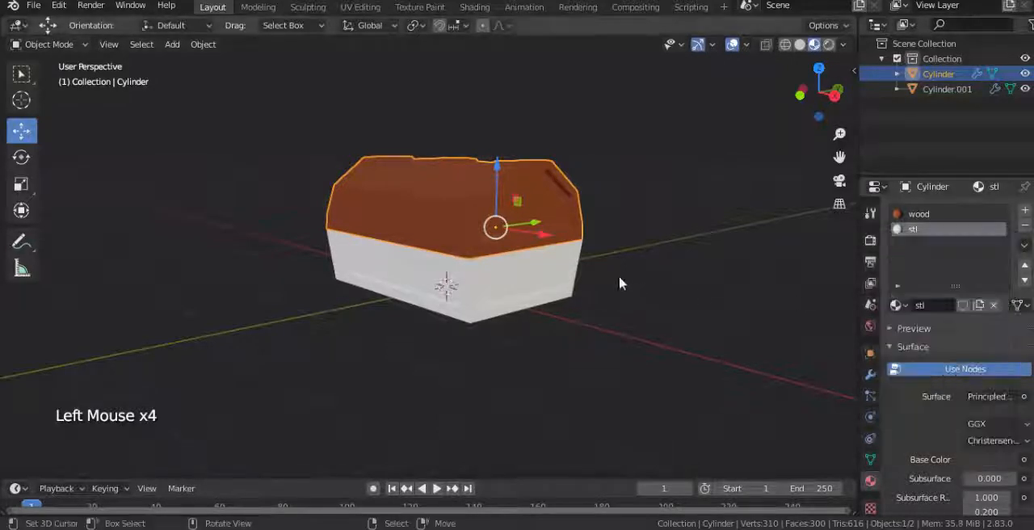
# Step: Select the lid's connected frame bands and rim in Edit Mode and assign the stl material to them
pyautogui.press('Tab')
pyautogui.moveTo(496, 208); pyautogui.dragTo(489, 218, button='middle')
pyautogui.rightClick(493, 227)
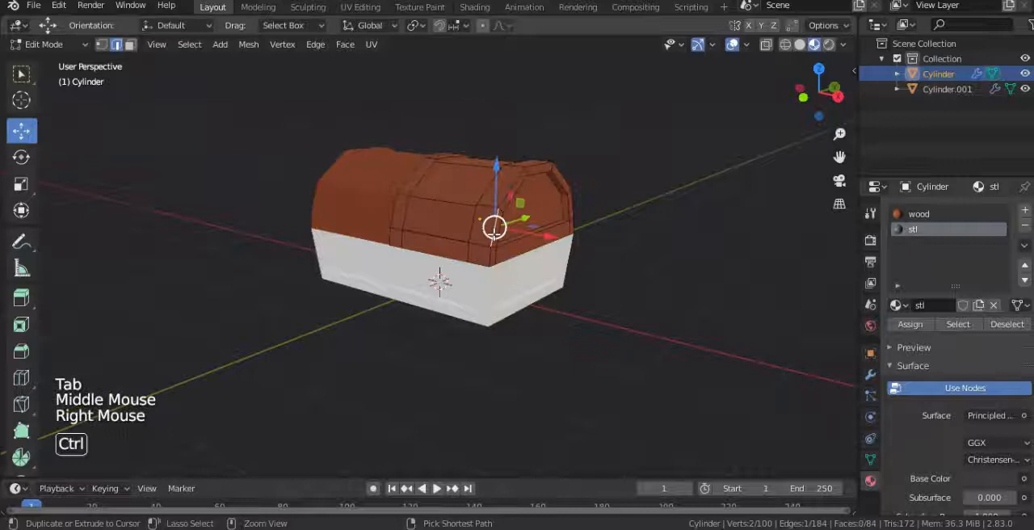
pyautogui.hotkey('ctrl', 'l')
pyautogui.click(910, 324)
pyautogui.press('Tab')
# Step: Give the box base the existing wood material and add the existing stl material in a second slot
pyautogui.rightClick(477, 301)
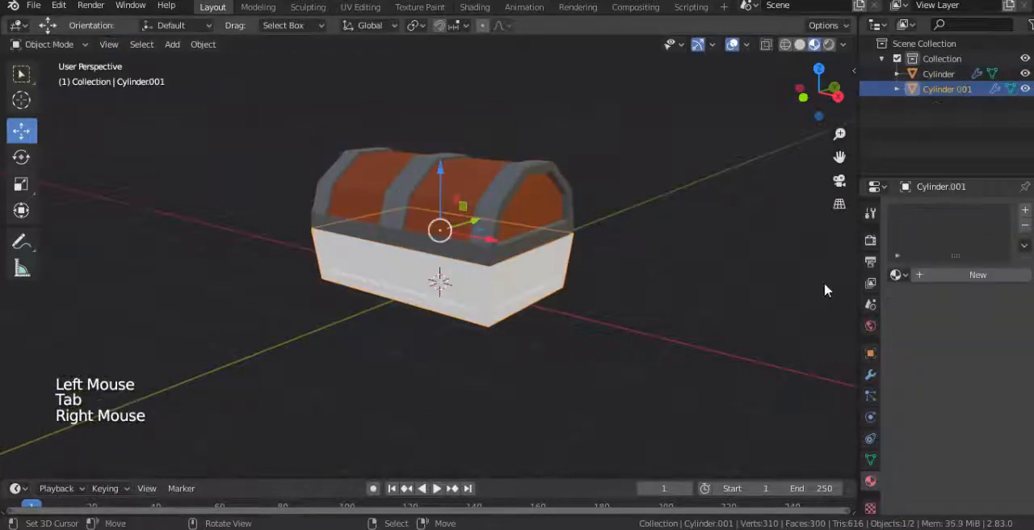
pyautogui.click(895, 274)
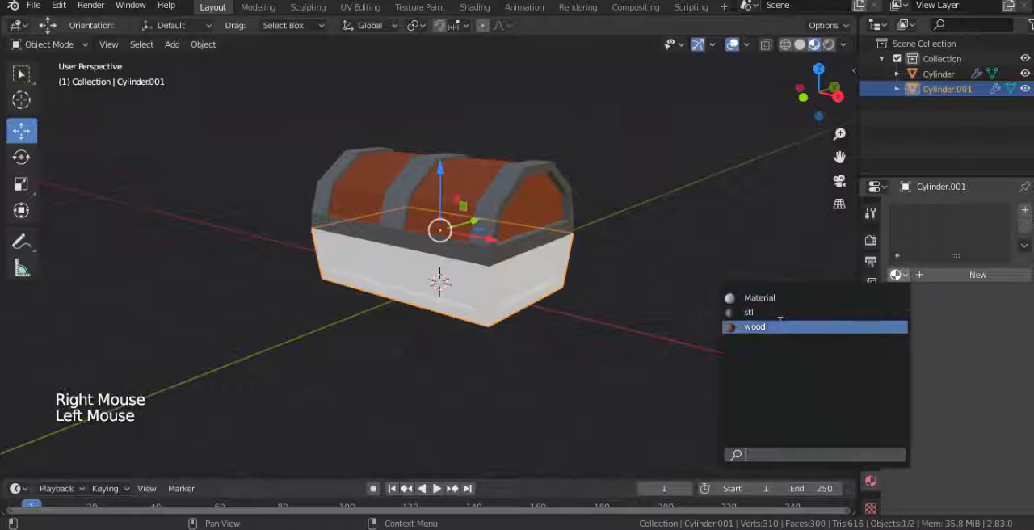
pyautogui.click(780, 325)
pyautogui.click(1023, 211)
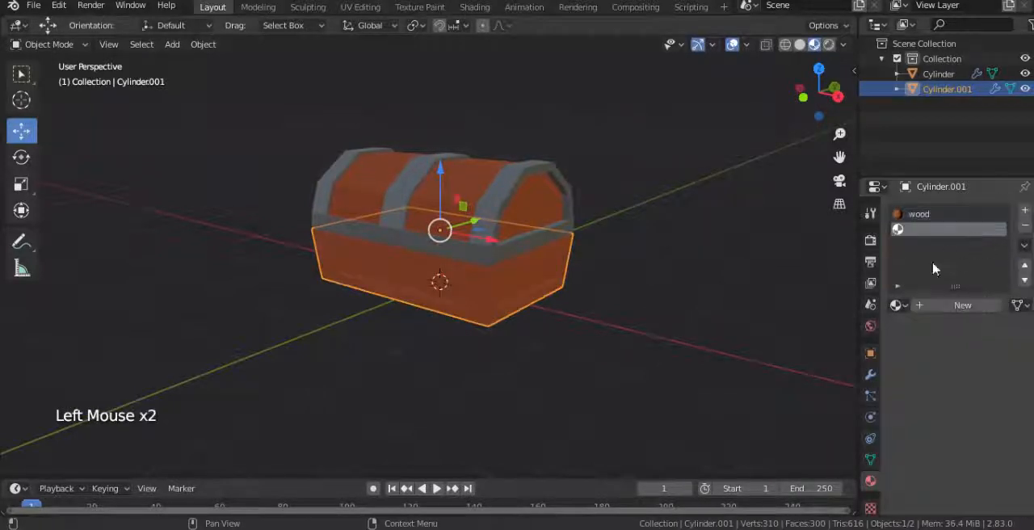
pyautogui.click(896, 305)
pyautogui.click(734, 344)
# Step: Assign the stl material to all of the box base's faces and switch to face selection
pyautogui.press('Tab')
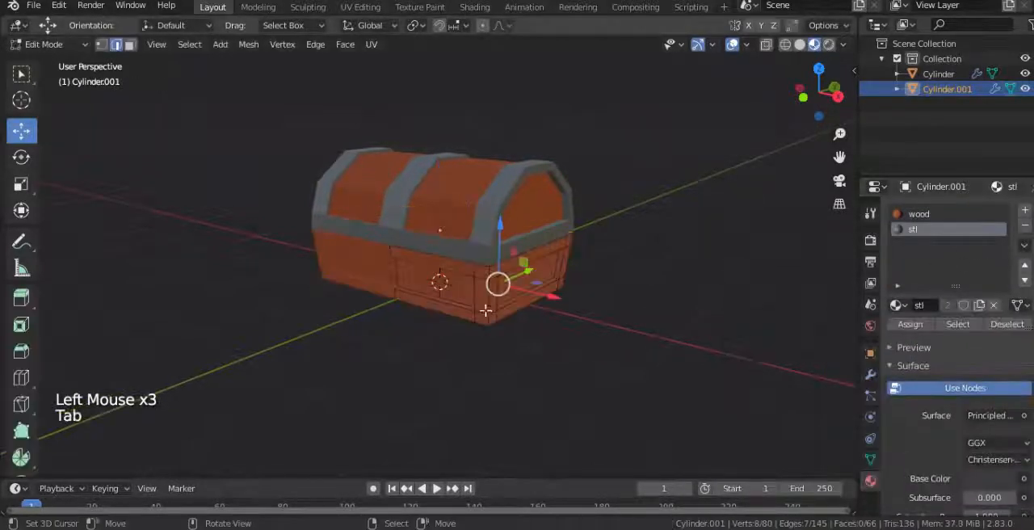
pyautogui.rightClick(488, 311)
pyautogui.scroll(3, 483, 322)
pyautogui.press('a')
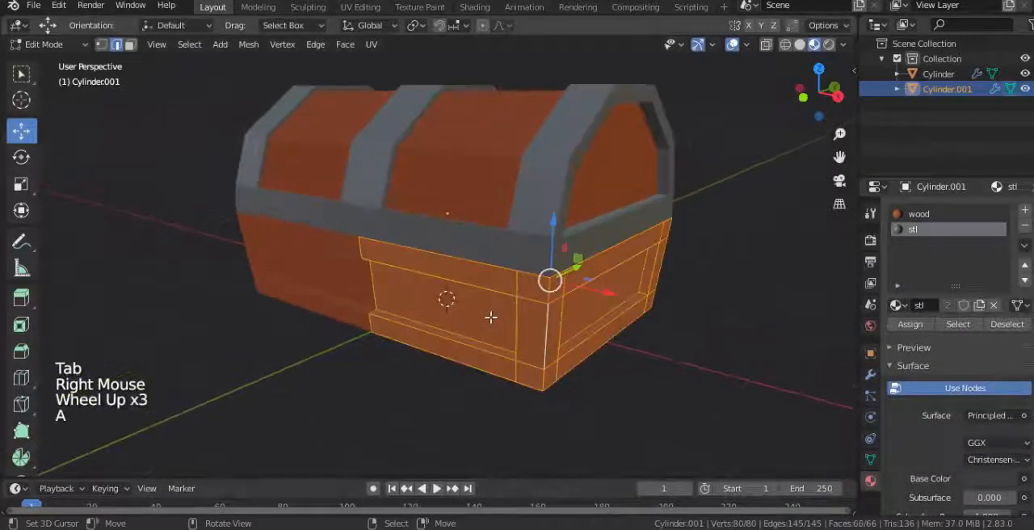
pyautogui.click(909, 324)
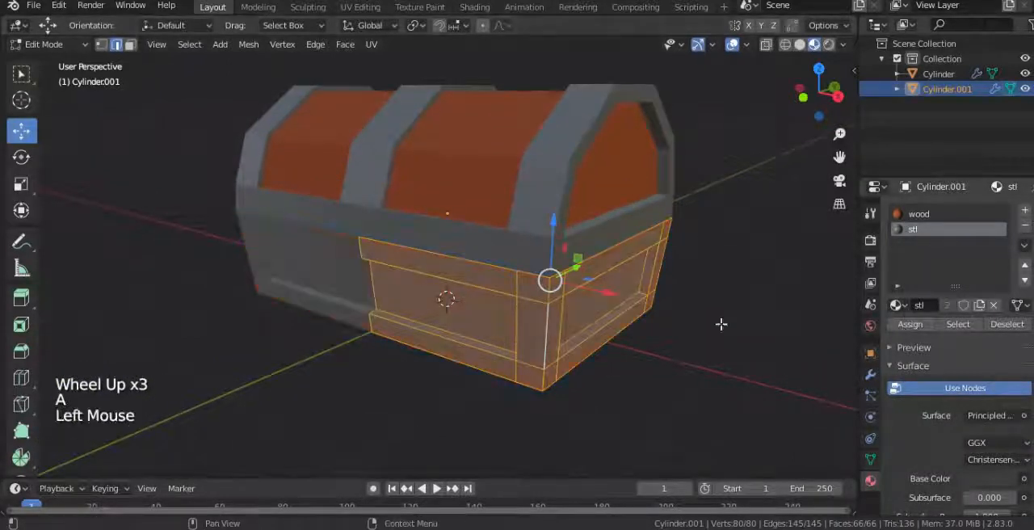
pyautogui.click(129, 44)
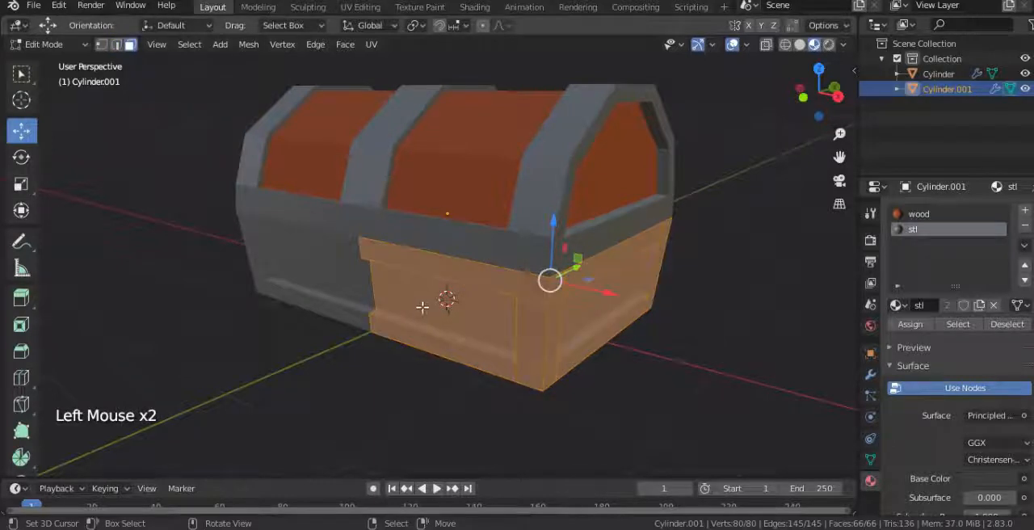
# Step: Select the recessed outer panel faces of the box base, assign the wood material to them, and leave Edit Mode
pyautogui.rightClick(500, 305)
pyautogui.keyDown('shift'); pyautogui.rightClick(601, 298); pyautogui.keyUp('shift')
pyautogui.moveTo(602, 299); pyautogui.dragTo(454, 351, button='middle')
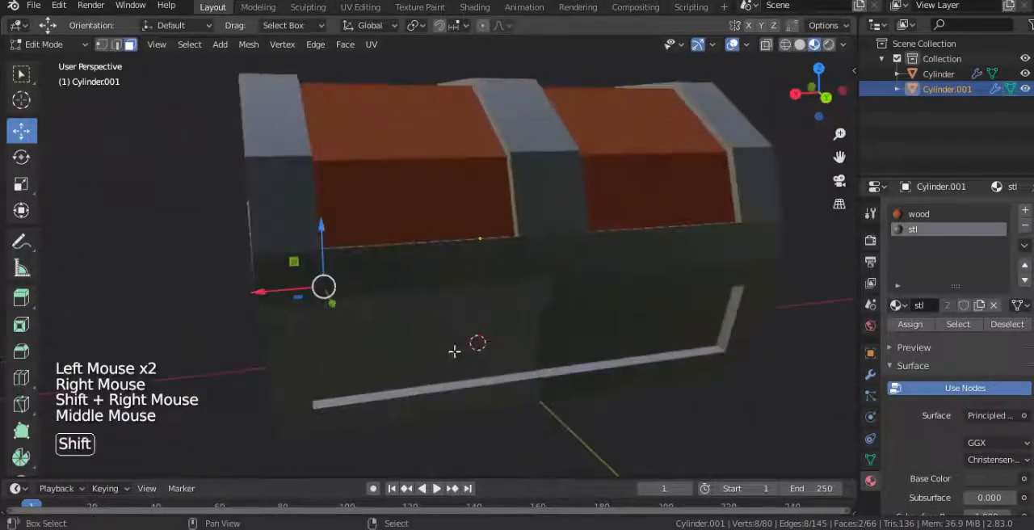
pyautogui.keyDown('shift'); pyautogui.rightClick(454, 351); pyautogui.keyUp('shift')
pyautogui.click(919, 214)
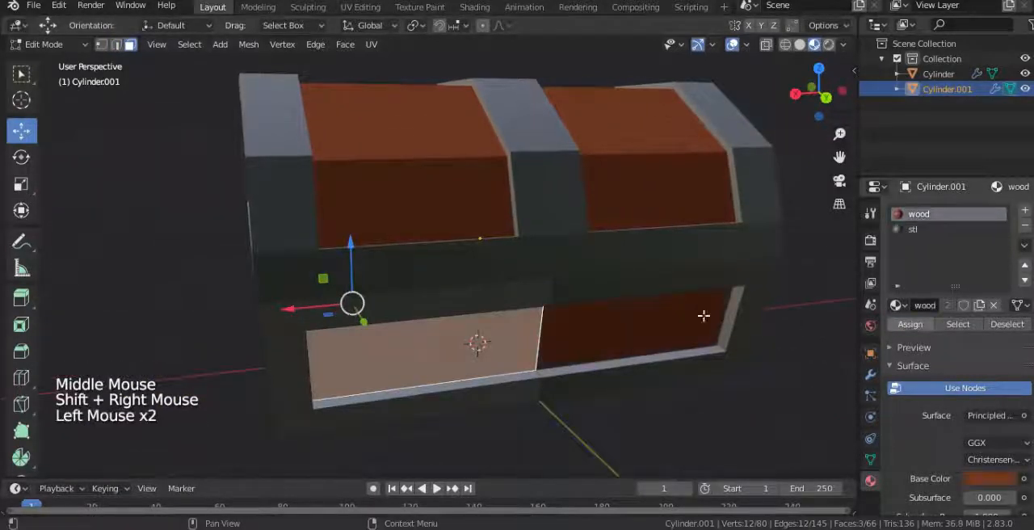
pyautogui.press('Tab')
# Step: Select the chest lid and rotate it open around its back hinge edge in the side view
pyautogui.scroll(-4, 395, 307)
pyautogui.moveTo(395, 306); pyautogui.dragTo(487, 240, button='middle')
pyautogui.rightClick(493, 232)
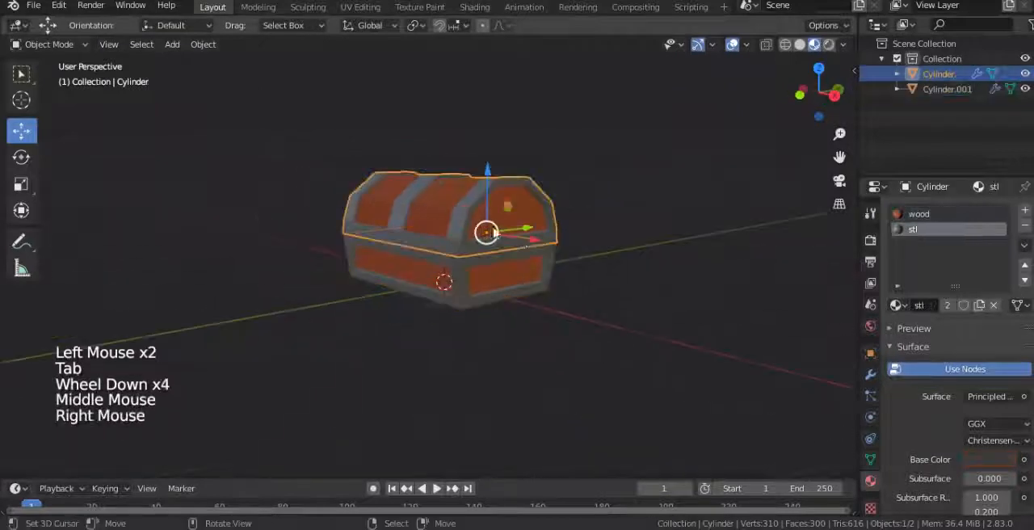
pyautogui.press('KP_3')
pyautogui.press('r')
pyautogui.click(547, 245)
pyautogui.moveTo(546, 245); pyautogui.dragTo(481, 239, button='middle')
pyautogui.scroll(2, 487, 273)
pyautogui.press('Tab')
# Step: Inset the box base's inner wall faces in Edit Mode and extrude them along their normals with an offset of -0.0124 m
pyautogui.press('Tab')
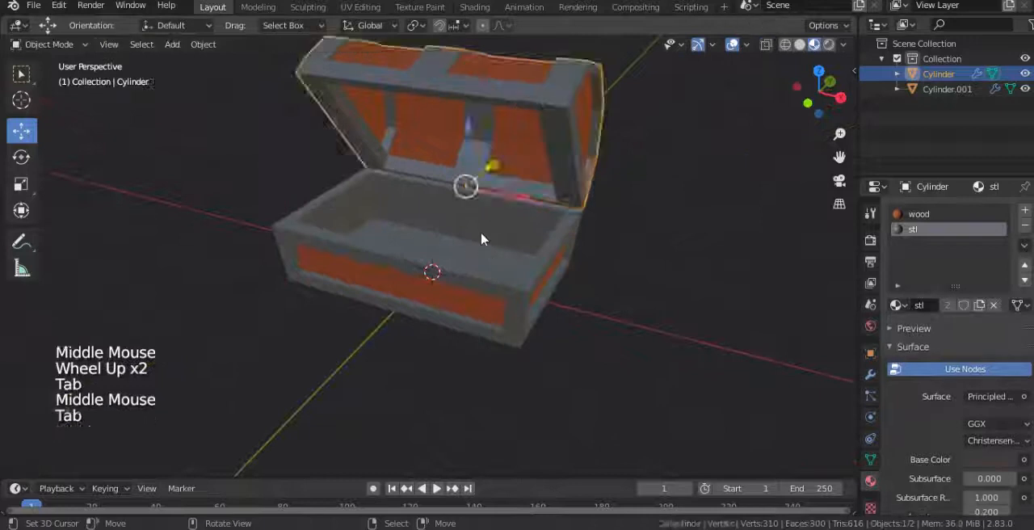
pyautogui.rightClick(481, 239)
pyautogui.press('Tab')
pyautogui.scroll(2, 473, 216)
pyautogui.rightClick(514, 210)
pyautogui.moveTo(514, 210); pyautogui.dragTo(479, 256, button='middle')
pyautogui.keyDown('shift'); pyautogui.rightClick(461, 198); pyautogui.keyUp('shift')
pyautogui.keyDown('shift'); pyautogui.rightClick(461, 252); pyautogui.keyUp('shift')
pyautogui.hotkey('alt', 'e')
pyautogui.click(497, 257)
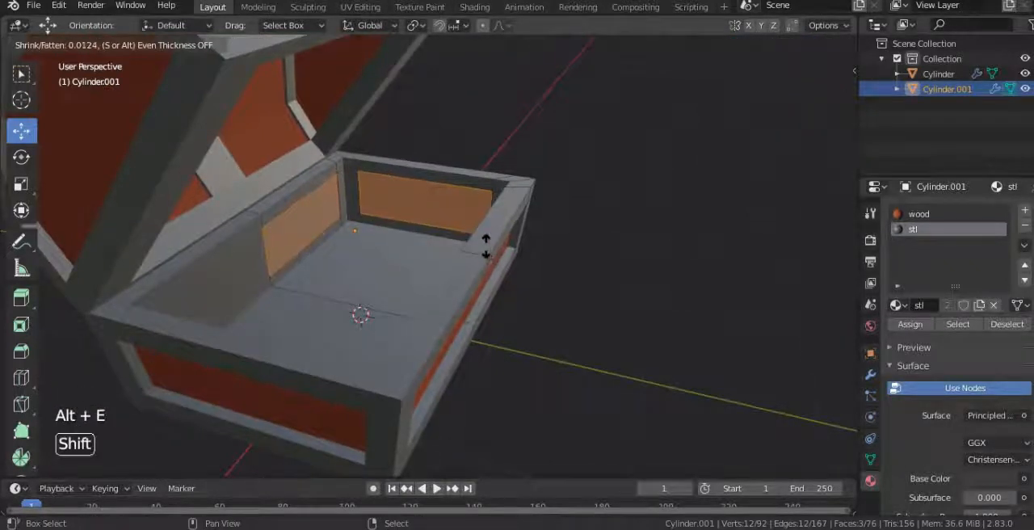
pyautogui.click(485, 246)
# Step: Assign the wood material to the recessed panels on the base's inner walls
pyautogui.moveTo(480, 240); pyautogui.dragTo(420, 258, button='middle')
pyautogui.scroll(2, 420, 259)
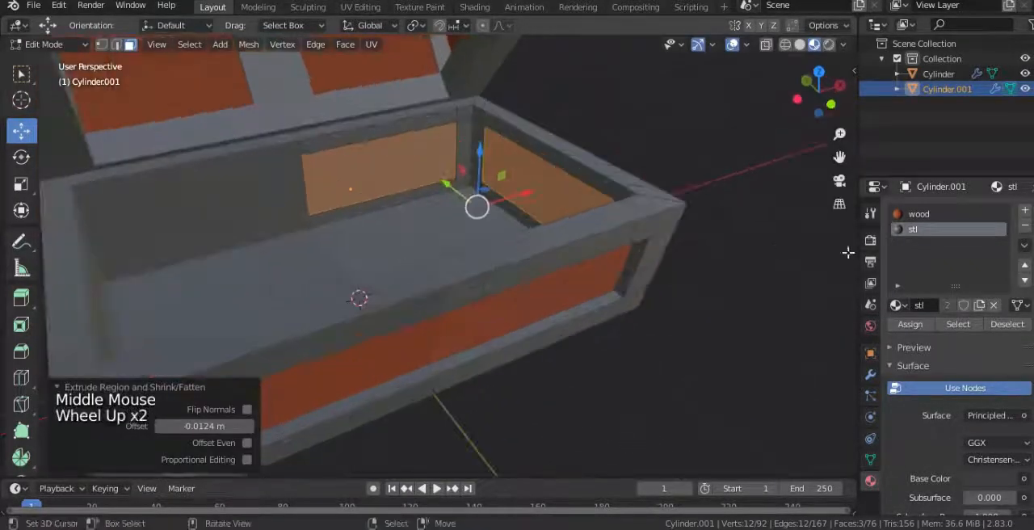
pyautogui.click(912, 214)
pyautogui.keyDown('shift'); pyautogui.moveTo(485, 208); pyautogui.dragTo(499, 264, button='middle'); pyautogui.keyUp('shift')
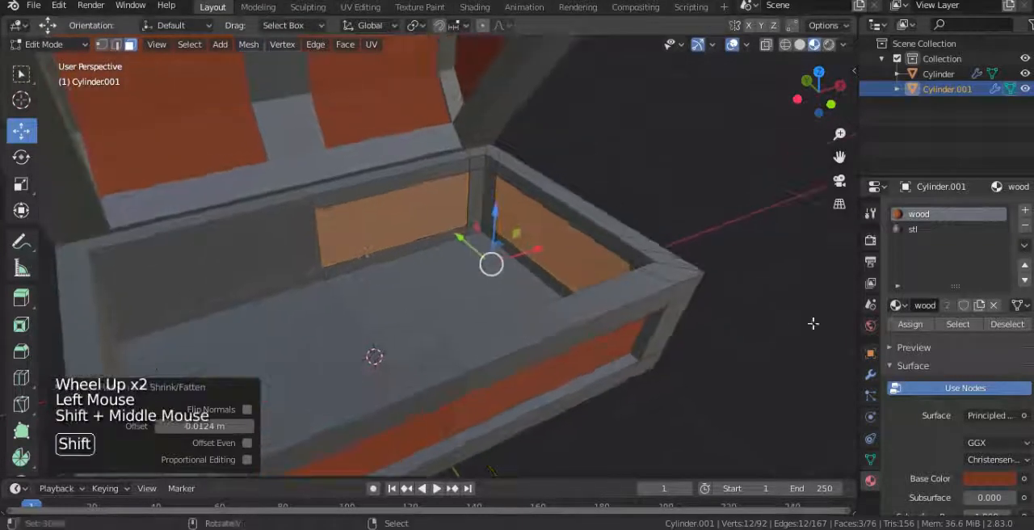
pyautogui.click(910, 324)
# Step: Examine the seams of the base's inner wall panels up close and return to Object Mode
pyautogui.scroll(4, 427, 231)
pyautogui.moveTo(428, 231); pyautogui.dragTo(345, 290, button='middle')
pyautogui.keyDown('alt'); pyautogui.rightClick(297, 281); pyautogui.keyUp('alt')
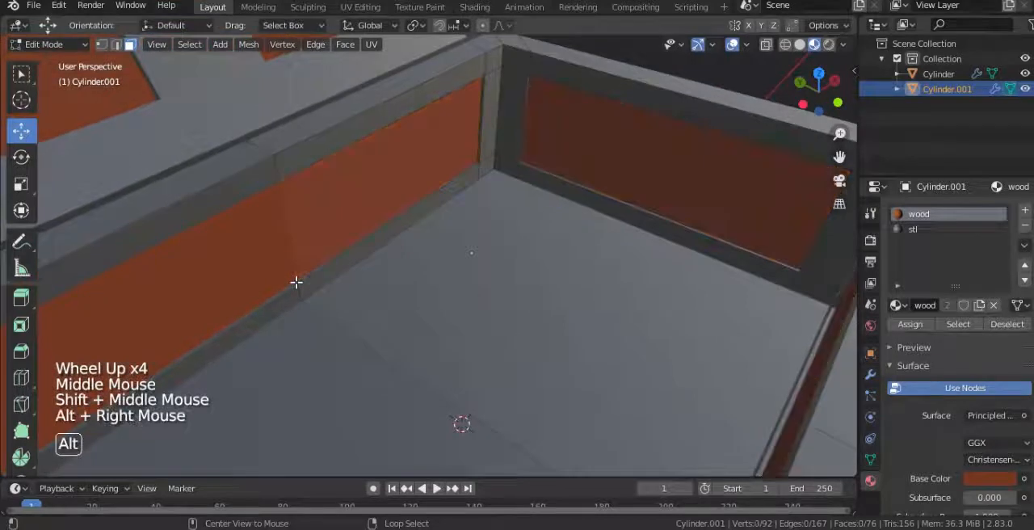
pyautogui.scroll(4, 284, 277)
pyautogui.keyDown('shift'); pyautogui.moveTo(283, 277); pyautogui.dragTo(325, 311, button='middle'); pyautogui.keyUp('shift')
pyautogui.keyDown('alt'); pyautogui.rightClick(278, 306); pyautogui.keyUp('alt')
pyautogui.scroll(-12, 429, 259)
pyautogui.press('Tab')
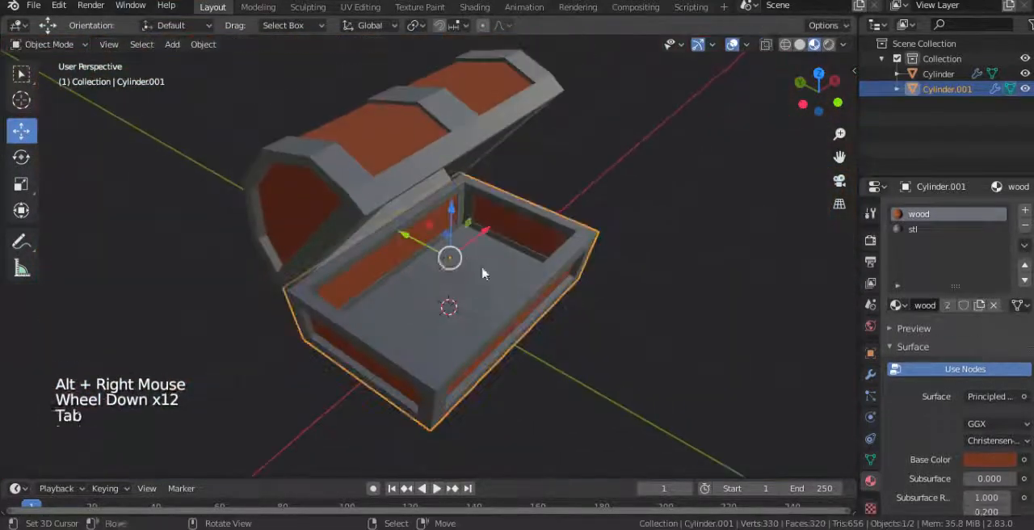
# Step: Deselect the box base and set the stl material's Specular to 0.000
pyautogui.moveTo(482, 274); pyautogui.dragTo(411, 240, button='middle')
pyautogui.scroll(-4, 411, 240)
pyautogui.rightClick(607, 242)
pyautogui.scroll(3, 519, 284)
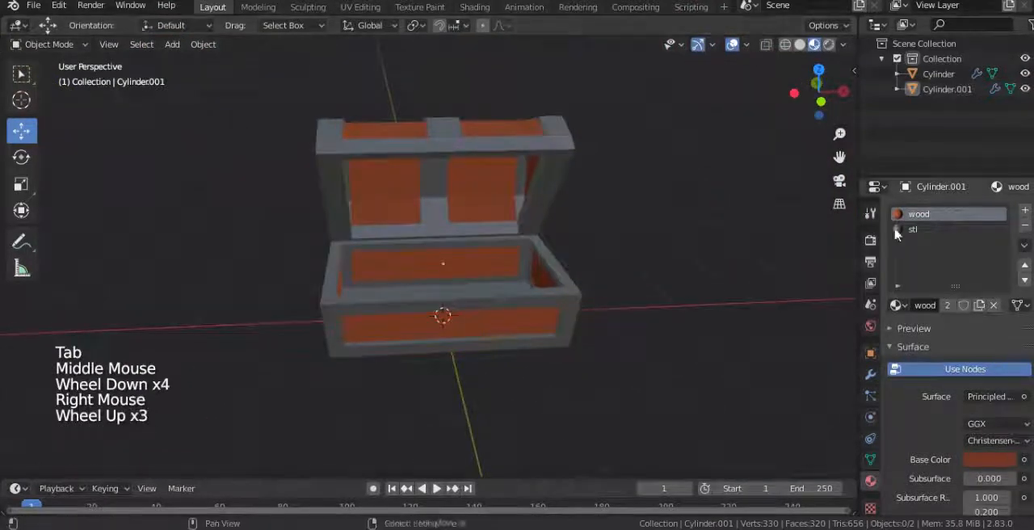
pyautogui.click(929, 230)
pyautogui.scroll(-3, 928, 434)
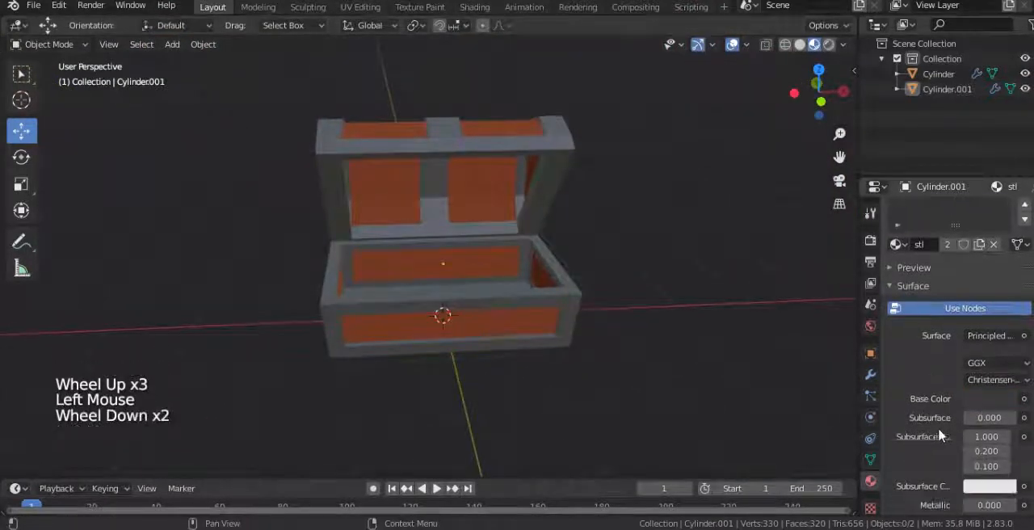
pyautogui.moveTo(987, 498); pyautogui.dragTo(965, 499)
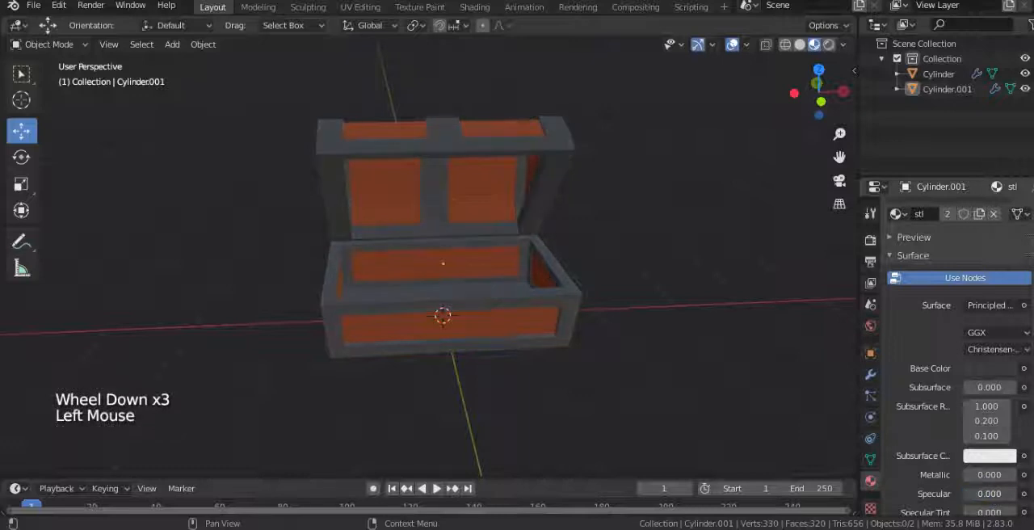
# Step: Change the wood material's base color to a brighter orange with hue 0.043 and saturation 0.725
pyautogui.moveTo(705, 330); pyautogui.dragTo(776, 339, button='middle')
pyautogui.scroll(3, 921, 267)
pyautogui.click(919, 214)
pyautogui.scroll(-1, 941, 460)
pyautogui.click(980, 427)
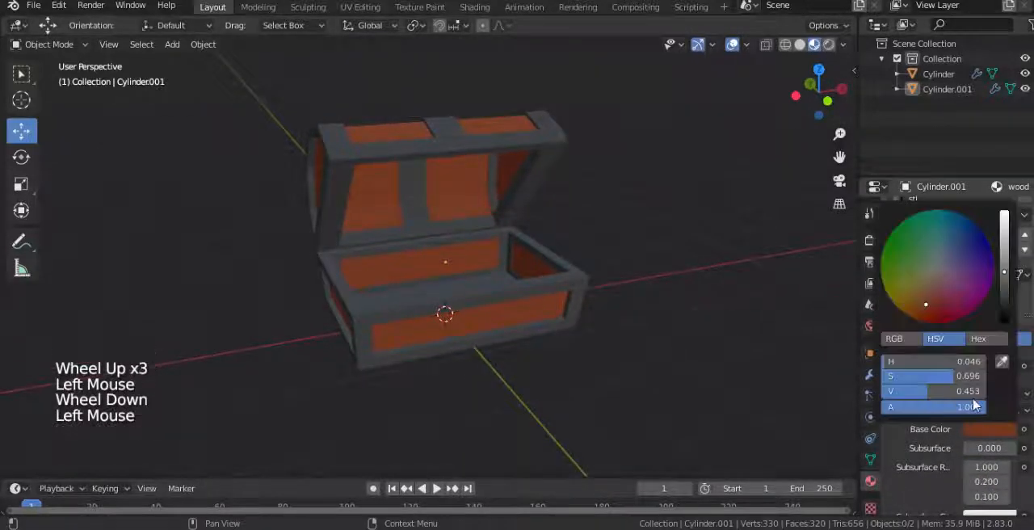
pyautogui.moveTo(1002, 272); pyautogui.dragTo(1003, 259)
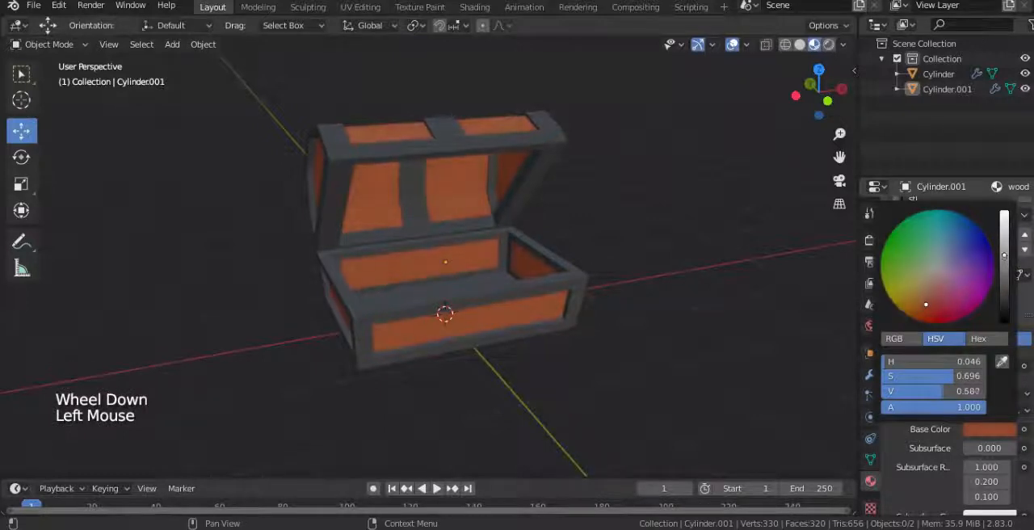
pyautogui.click(927, 296)
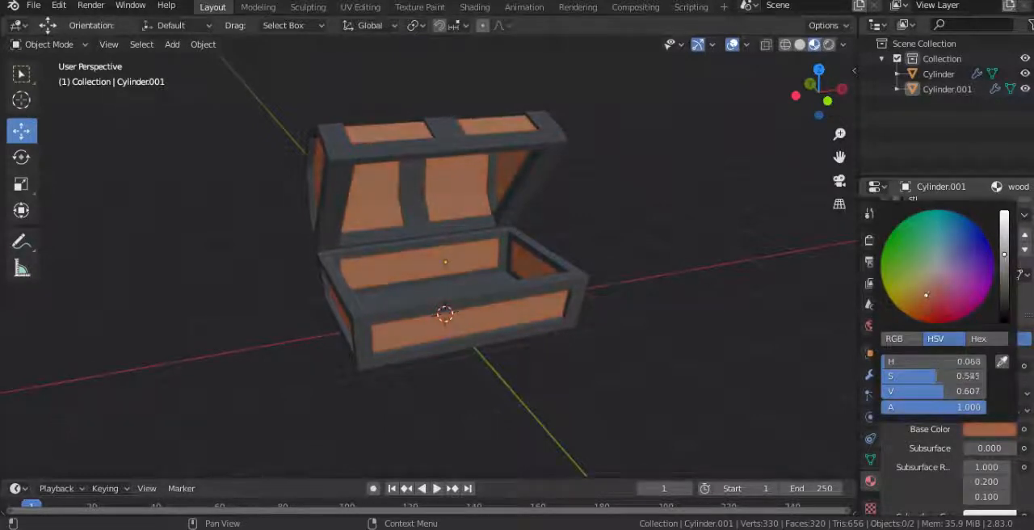
pyautogui.moveTo(923, 303); pyautogui.dragTo(924, 305)
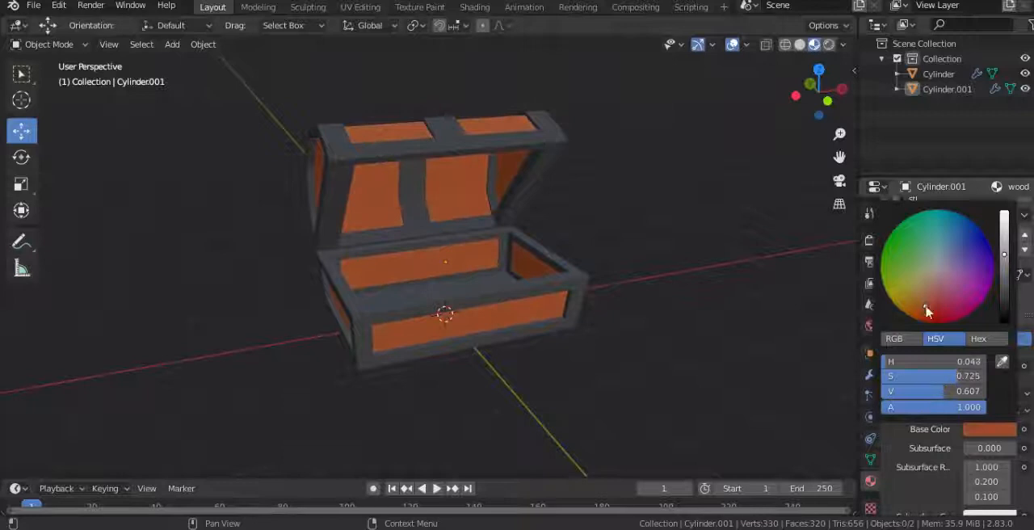
pyautogui.moveTo(1004, 253); pyautogui.dragTo(1004, 244)
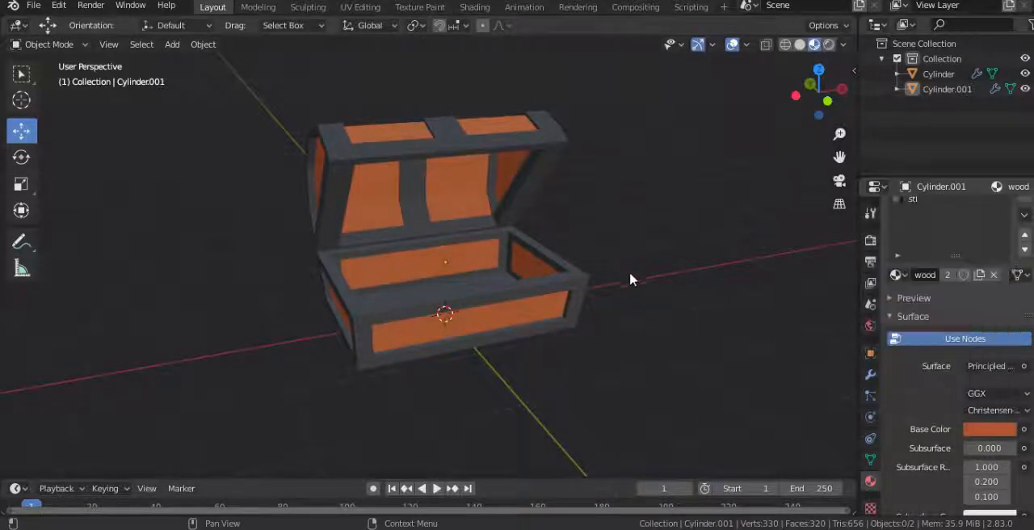
# Step: Change the stl material's base color to a dark navy blue and fine-tune its brightness
pyautogui.scroll(2, 930, 261)
pyautogui.click(919, 231)
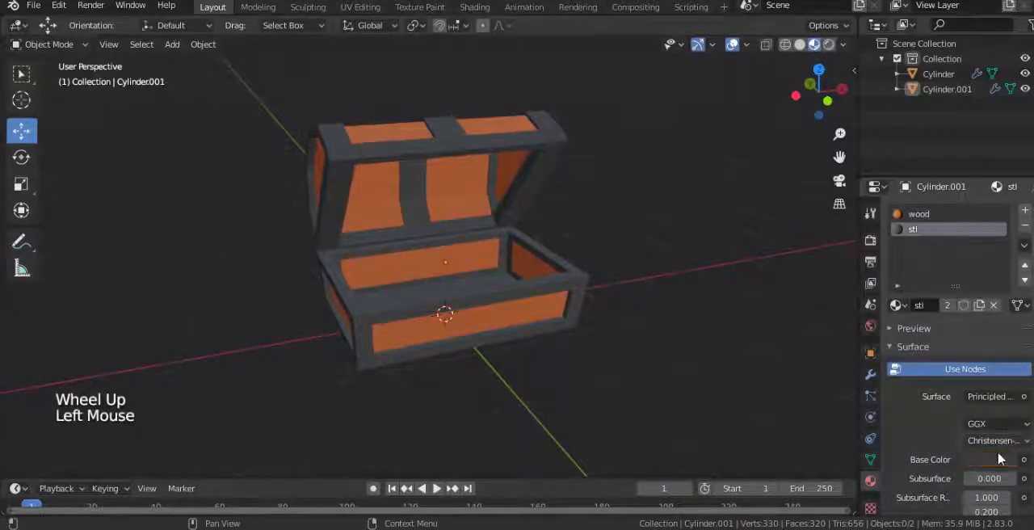
pyautogui.click(989, 459)
pyautogui.click(951, 294)
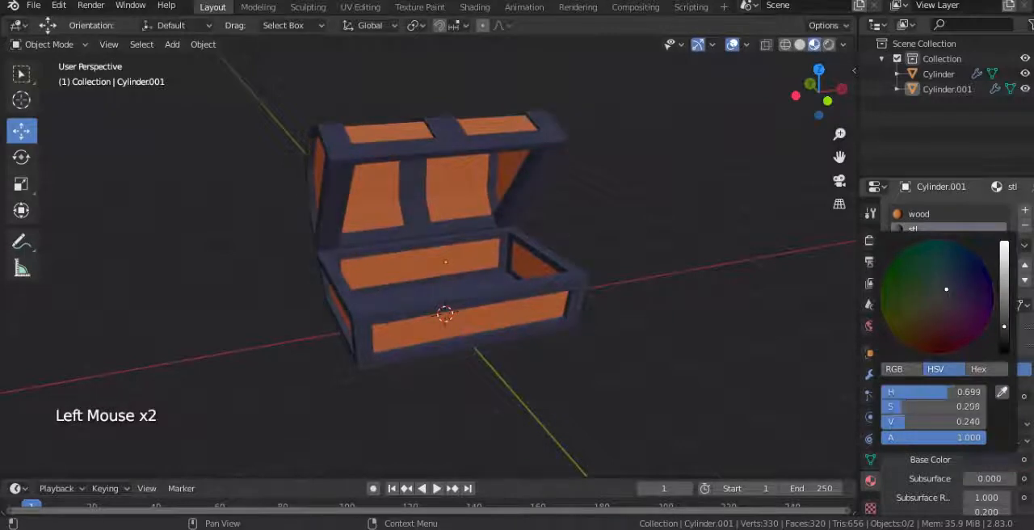
pyautogui.moveTo(1007, 320)
pyautogui.mouseDown()
pyautogui.moveTo(1005, 312)
pyautogui.moveTo(1004, 323)
pyautogui.mouseUp()
# Step: Try the wood material on the box base's inner floor, undo the assignment, and leave Edit Mode
pyautogui.scroll(-2, 439, 294)
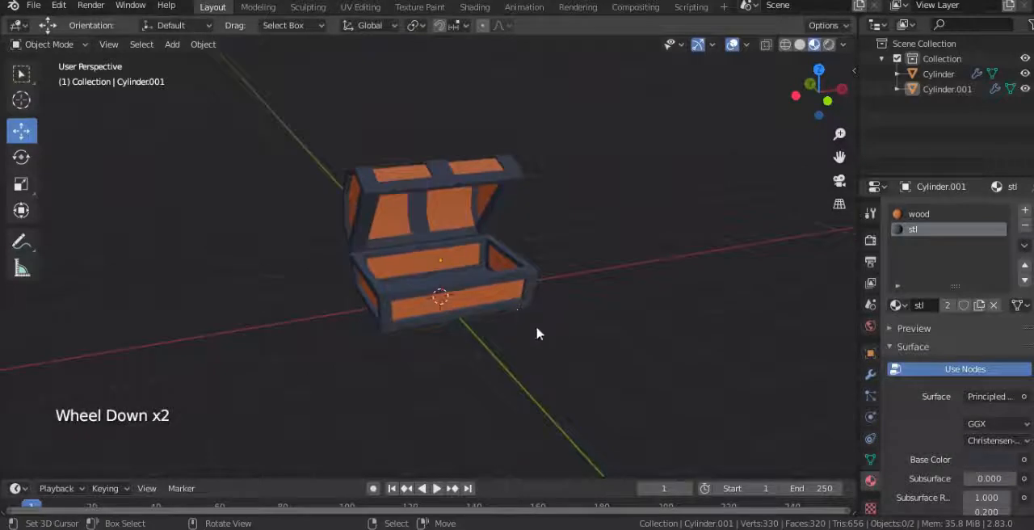
pyautogui.moveTo(538, 330); pyautogui.dragTo(469, 399, button='middle')
pyautogui.scroll(1, 469, 399)
pyautogui.press('Tab')
pyautogui.rightClick(461, 293)
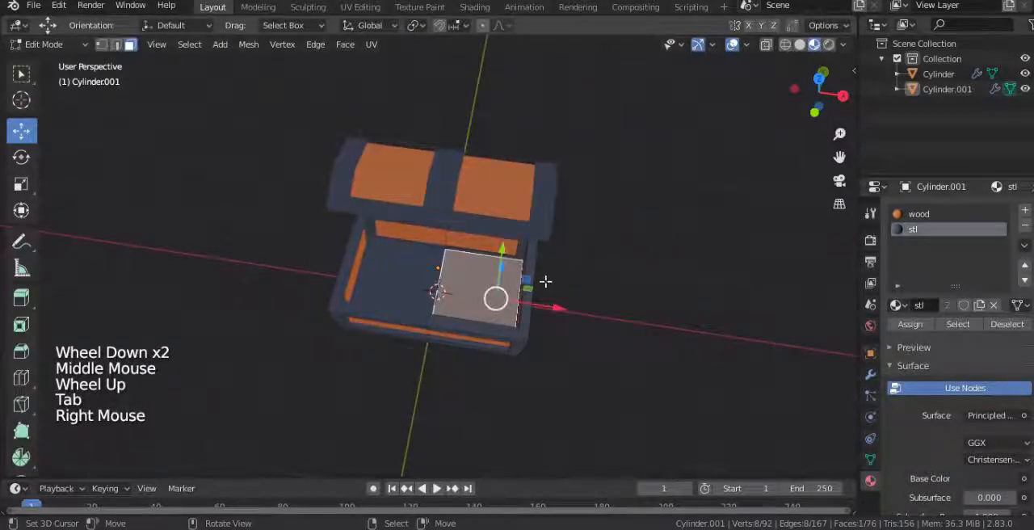
pyautogui.click(918, 213)
pyautogui.click(909, 323)
pyautogui.moveTo(598, 337); pyautogui.dragTo(609, 254, button='middle')
pyautogui.scroll(1, 549, 302)
pyautogui.scroll(1, 549, 301)
pyautogui.hotkey('ctrl', 'z')
pyautogui.rightClick(651, 270)
pyautogui.press('Tab')
# Step: Add a cylinder mesh at the origin and set its vertex count to 6
pyautogui.scroll(-3, 652, 276)
pyautogui.scroll(-2, 538, 292)
pyautogui.moveTo(538, 292); pyautogui.dragTo(557, 293, button='middle')
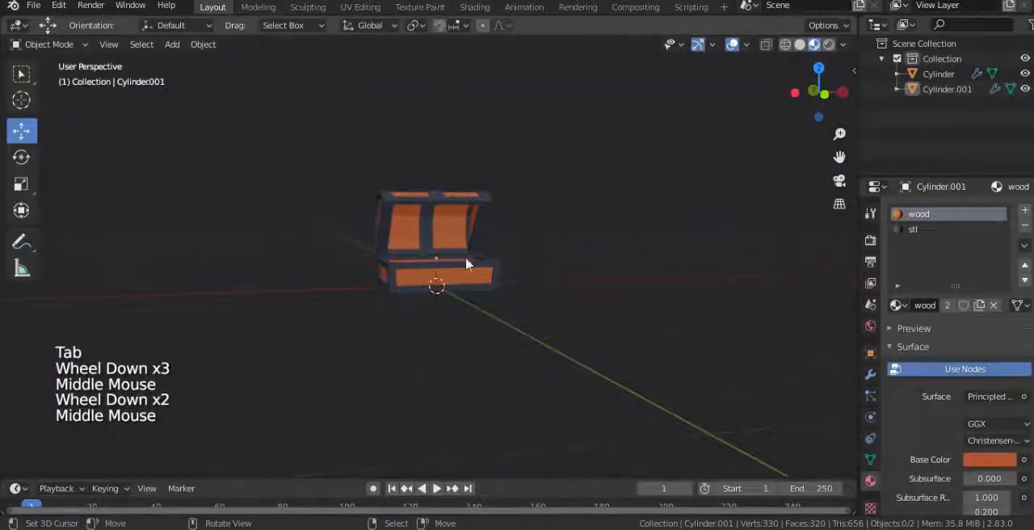
pyautogui.scroll(1, 473, 264)
pyautogui.moveTo(490, 273); pyautogui.dragTo(404, 299, button='middle')
pyautogui.scroll(2, 428, 300)
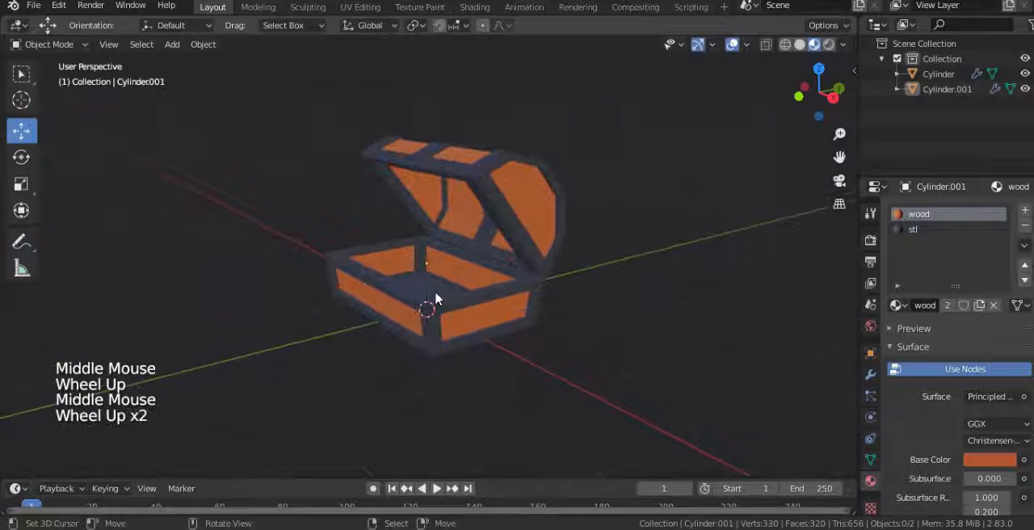
pyautogui.hotkey('shift', 'a')
pyautogui.moveTo(360, 226)
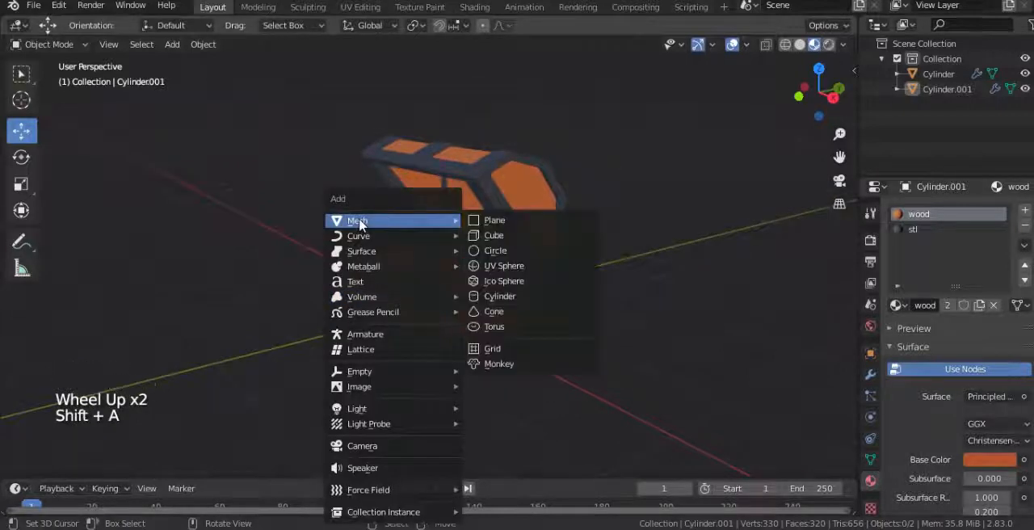
pyautogui.click(490, 298)
pyautogui.scroll(-3, 490, 299)
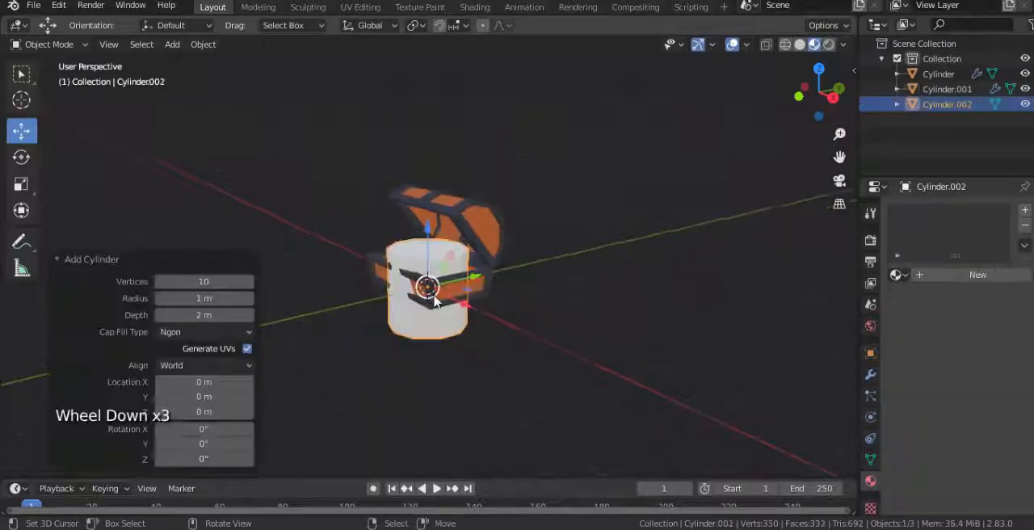
pyautogui.moveTo(452, 299); pyautogui.dragTo(265, 295, button='middle')
pyautogui.click(216, 281)
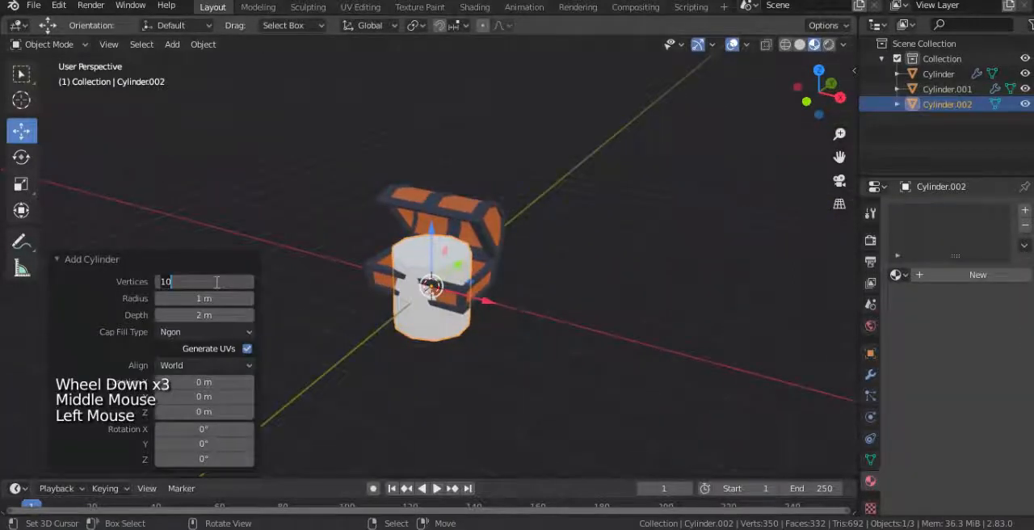
# Step: Switch the viewport to solid shading and move the six-sided cylinder 4 m along X, away from the chest
pyautogui.press('z')
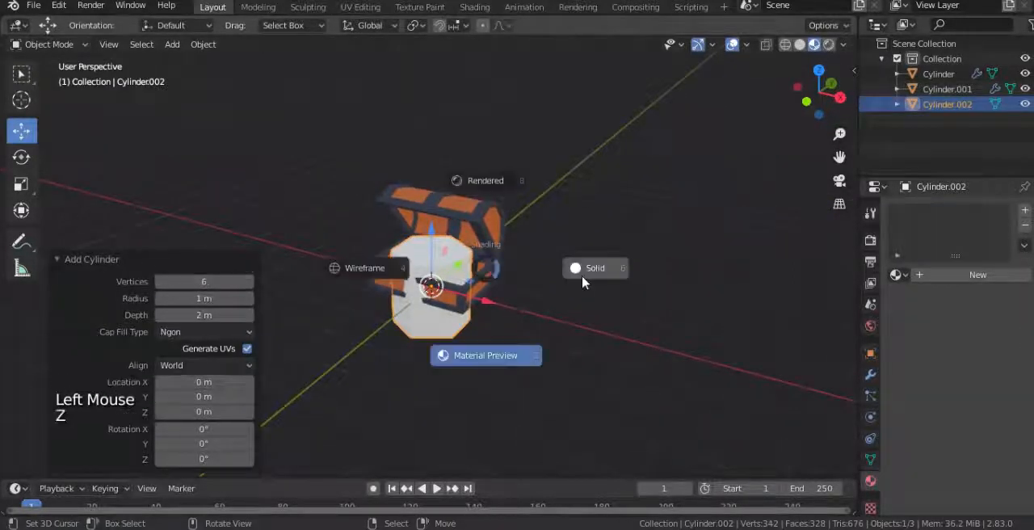
pyautogui.moveTo(582, 296); pyautogui.dragTo(461, 350, button='middle')
pyautogui.scroll(1, 496, 293)
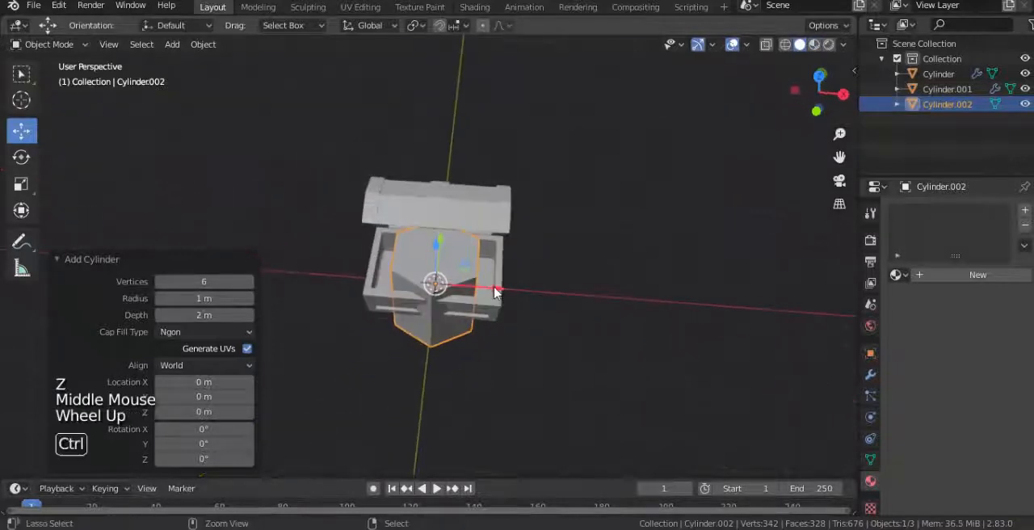
pyautogui.keyDown('ctrl'); pyautogui.moveTo(495, 292); pyautogui.dragTo(679, 315); pyautogui.keyUp('ctrl')
pyautogui.press('KP_1')
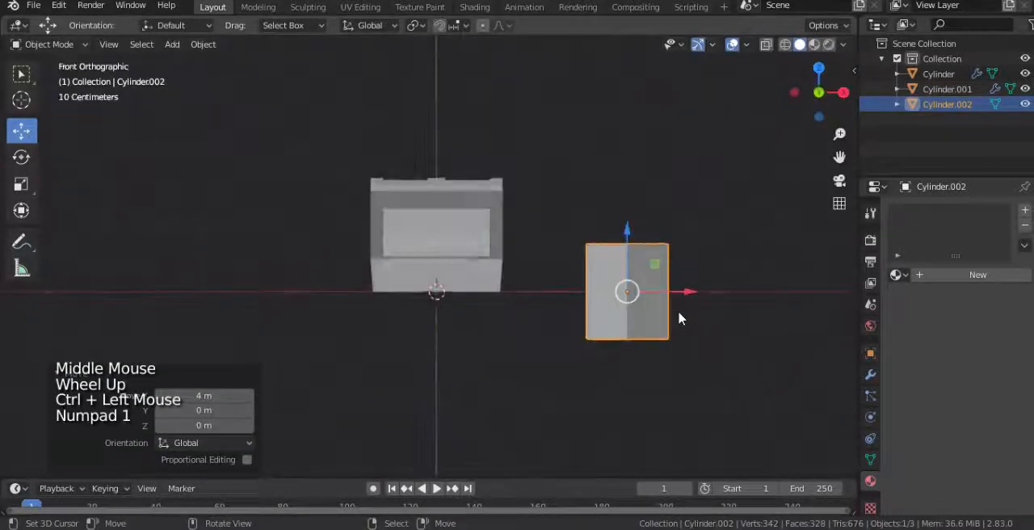
# Step: Flatten the six-sided cylinder in Edit Mode by scaling it along Z to about 0.14 in front view
pyautogui.press('Tab')
pyautogui.keyDown('shift'); pyautogui.moveTo(721, 329); pyautogui.dragTo(600, 326, button='middle'); pyautogui.keyUp('shift')
pyautogui.scroll(2, 601, 326)
pyautogui.press('s')
pyautogui.press('z')
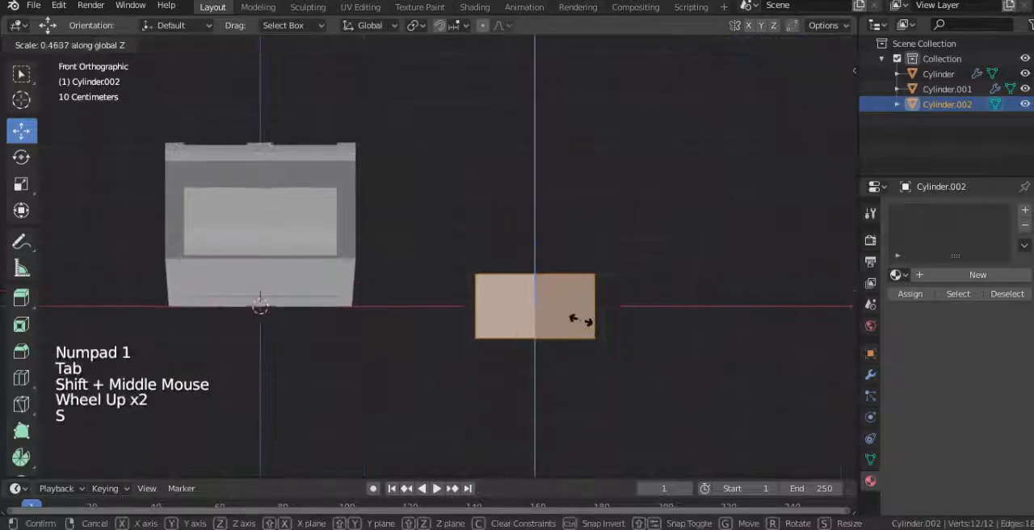
pyautogui.press('ctrl')
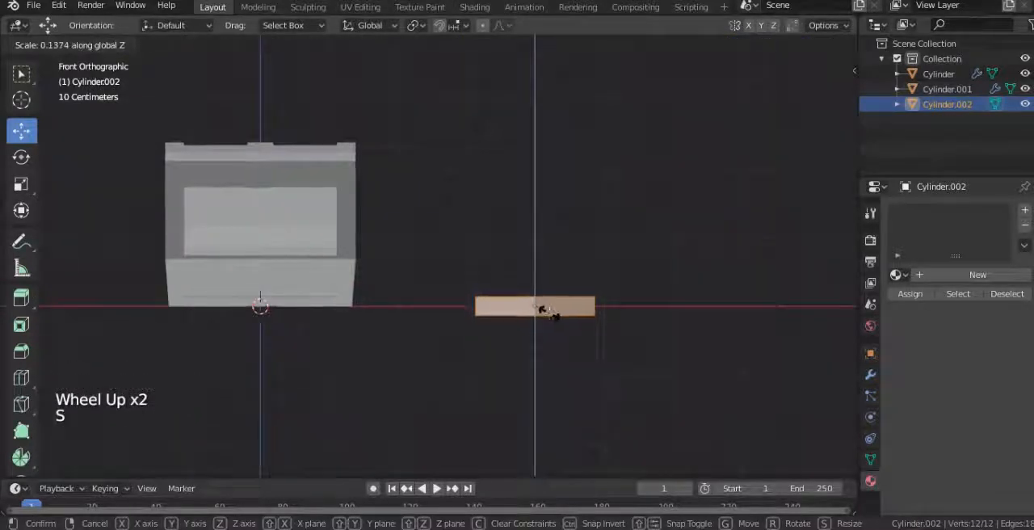
pyautogui.click(543, 314)
# Step: Select the flat hexagon's two cap faces, extrude them in place, and scale them to 0.733 in X and Y
pyautogui.moveTo(543, 314)
pyautogui.mouseDown(button='middle')
pyautogui.moveTo(520, 357)
pyautogui.moveTo(530, 300)
pyautogui.mouseUp(button='middle')
pyautogui.scroll(1, 520, 357)
pyautogui.rightClick(531, 300)
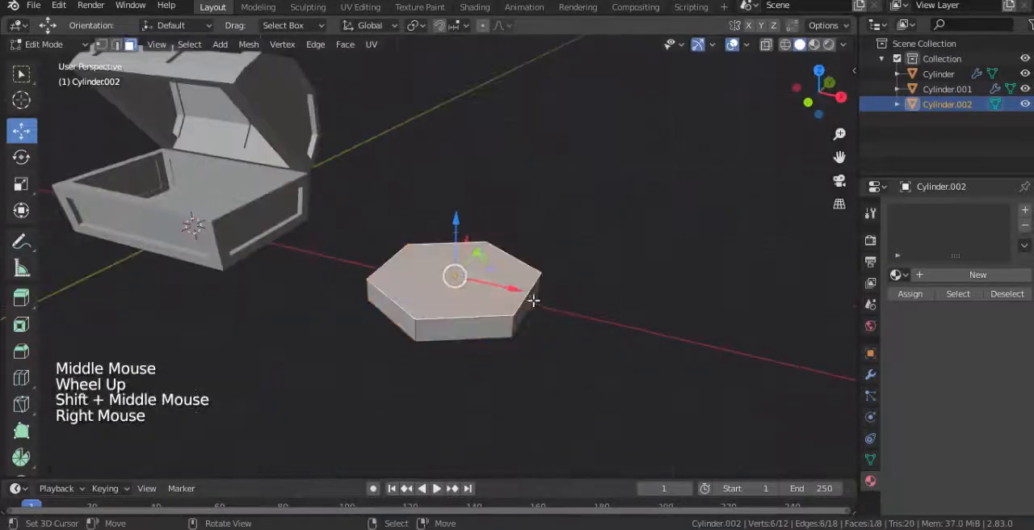
pyautogui.scroll(2, 541, 340)
pyautogui.moveTo(541, 339); pyautogui.dragTo(635, 351, button='middle')
pyautogui.keyDown('shift'); pyautogui.rightClick(521, 200); pyautogui.keyUp('shift')
pyautogui.press('e')
pyautogui.press('s')
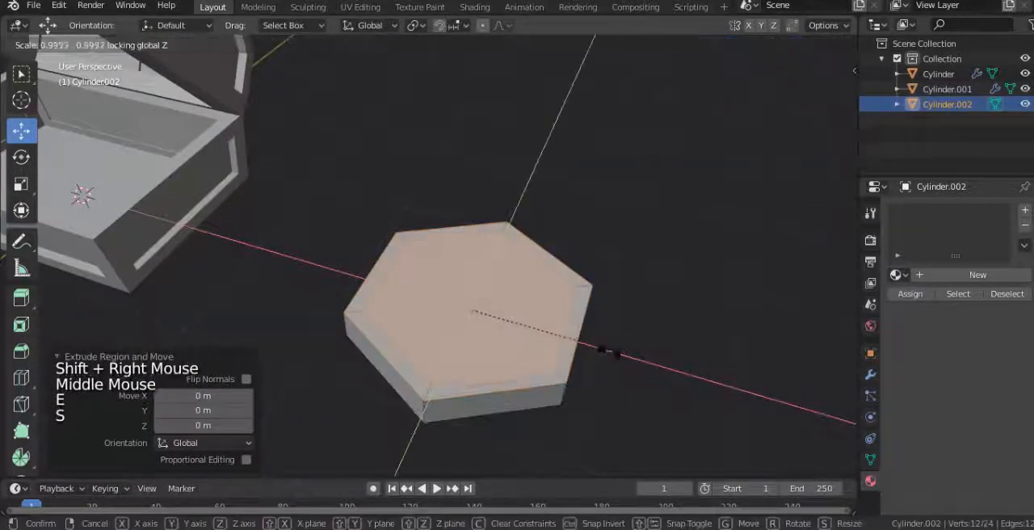
pyautogui.click(585, 349)
# Step: Extrude the hexagon's inset cap faces in place and scale them along Z to sink them below the rim
pyautogui.moveTo(587, 350); pyautogui.dragTo(573, 316, button='middle')
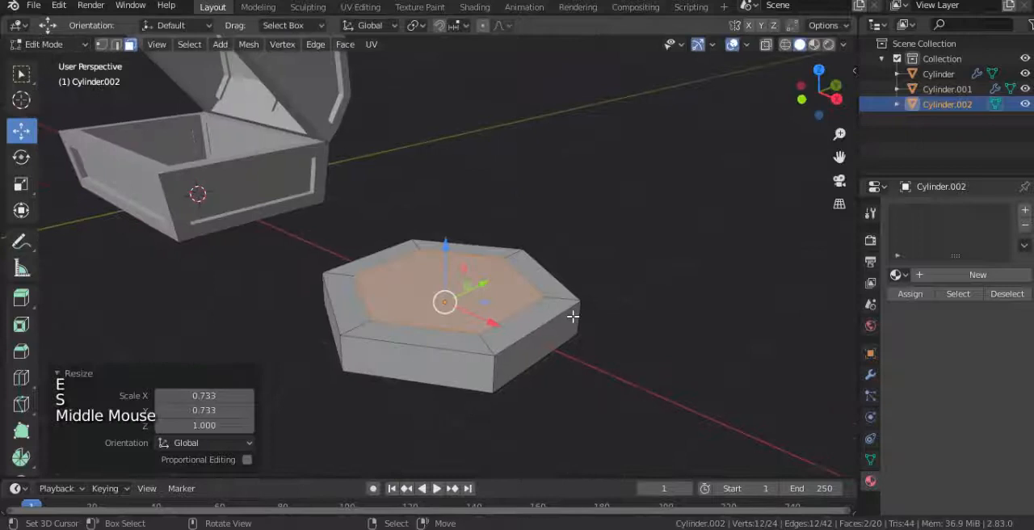
pyautogui.press('e')
pyautogui.rightClick(576, 316)
pyautogui.press('s')
pyautogui.press('z')
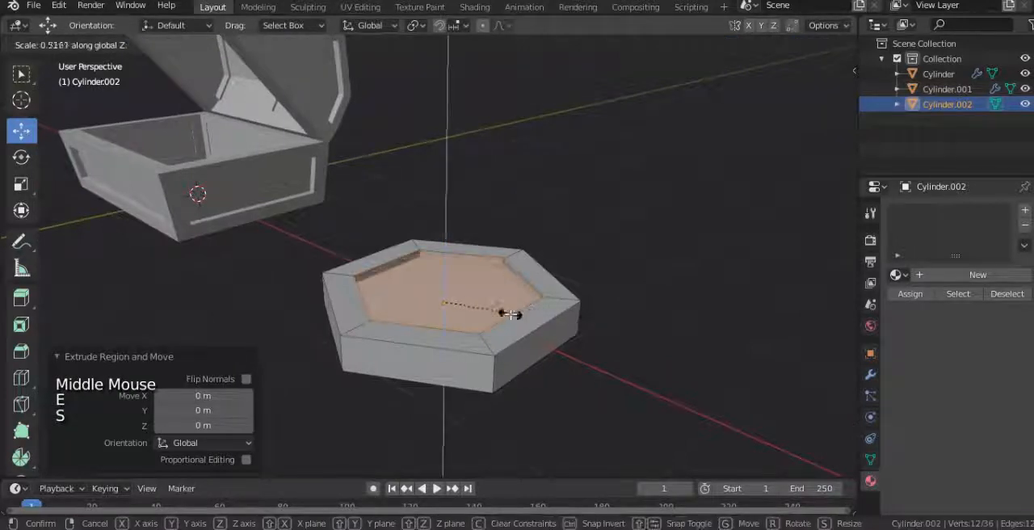
pyautogui.press('Tab')
# Step: Adjust the recess depth of the coin's cap faces by scaling them along Z again, and return to Object Mode
pyautogui.scroll(-3, 565, 323)
pyautogui.moveTo(565, 323); pyautogui.dragTo(528, 319, button='middle')
pyautogui.scroll(1, 603, 288)
pyautogui.press('Tab')
pyautogui.scroll(1, 627, 304)
pyautogui.press('s')
pyautogui.press('z')
pyautogui.press('Tab')
pyautogui.scroll(-3, 596, 298)
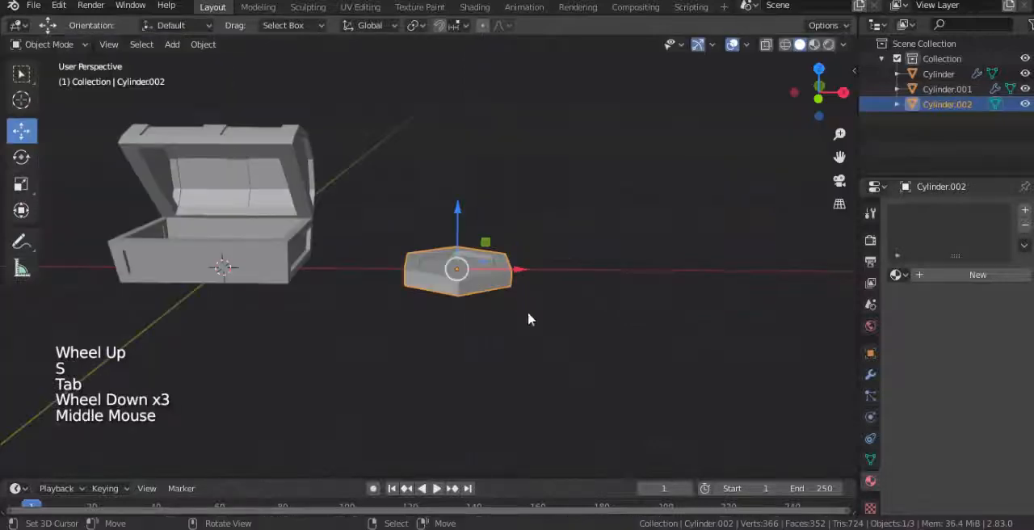
# Step: Move the hexagonal coin along X back to the chest's center and raise it about 0.58 m along Z
pyautogui.keyDown('ctrl'); pyautogui.moveTo(518, 275); pyautogui.dragTo(224, 268); pyautogui.keyUp('ctrl')
pyautogui.keyDown('shift'); pyautogui.moveTo(224, 268); pyautogui.dragTo(473, 321, button='middle'); pyautogui.keyUp('shift')
pyautogui.scroll(2, 389, 335)
pyautogui.moveTo(454, 294); pyautogui.dragTo(454, 247)
# Step: Scale the hexagonal coin down uniformly to 0.268 so it fits inside the chest
pyautogui.moveTo(495, 312); pyautogui.dragTo(565, 368, button='middle')
pyautogui.press('s')
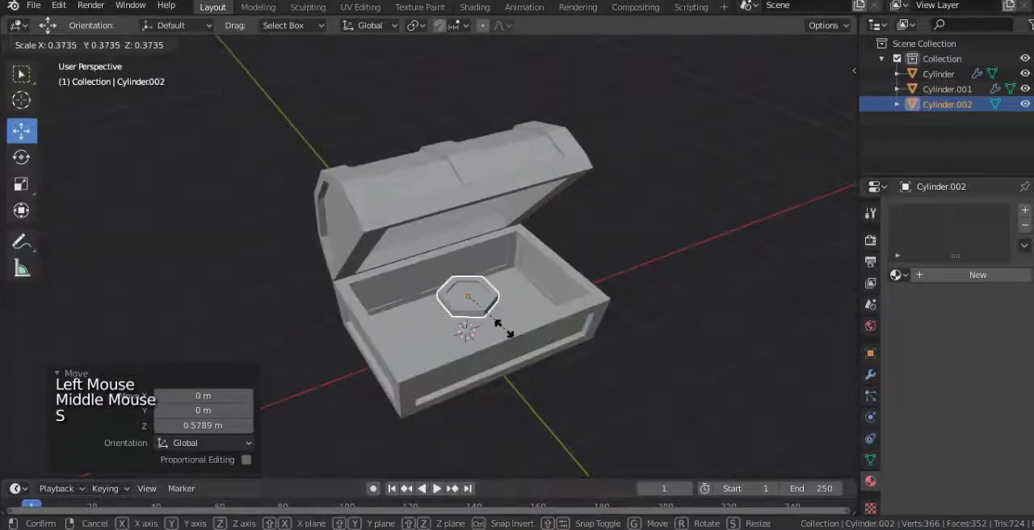
pyautogui.click(497, 322)
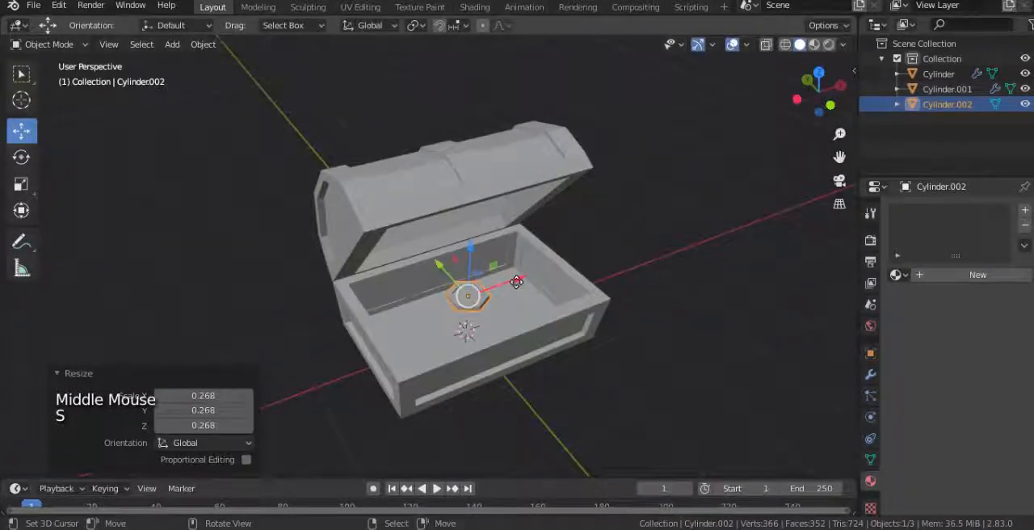
# Step: Move the small coin along the axes into one end of the chest base, beside a side wall
pyautogui.moveTo(517, 281); pyautogui.dragTo(545, 355)
pyautogui.keyDown('shift'); pyautogui.moveTo(484, 326); pyautogui.dragTo(480, 286, button='middle'); pyautogui.keyUp('shift')
pyautogui.moveTo(480, 286); pyautogui.dragTo(457, 254, button='middle')
pyautogui.rightClick(427, 248)
pyautogui.scroll(2, 402, 249)
pyautogui.scroll(3, 458, 254)
pyautogui.rightClick(477, 232)
pyautogui.moveTo(533, 212); pyautogui.dragTo(436, 226)
pyautogui.keyDown('shift'); pyautogui.moveTo(512, 261); pyautogui.dragTo(531, 279, button='middle'); pyautogui.keyUp('shift')
pyautogui.moveTo(532, 278); pyautogui.dragTo(454, 263, button='middle')
pyautogui.scroll(1, 457, 265)
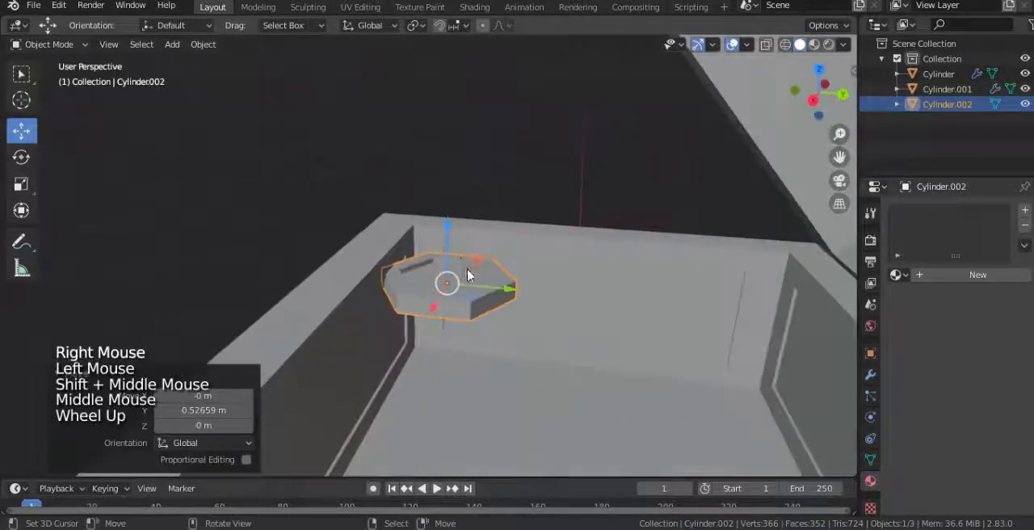
# Step: Shift the coin freely near the chest's corner and try a free rotation on it
pyautogui.press('g')
pyautogui.click(491, 260)
pyautogui.press('r')
pyautogui.press('r')
pyautogui.rightClick(497, 257)
pyautogui.moveTo(578, 332); pyautogui.dragTo(491, 300, button='middle')
# Step: Select the chest lid and hide it to expose the interior of the base
pyautogui.press('KP_7')
pyautogui.scroll(2, 508, 266)
pyautogui.scroll(-4, 508, 266)
pyautogui.moveTo(508, 266); pyautogui.dragTo(533, 96, button='middle')
pyautogui.rightClick(533, 95)
pyautogui.press('h')
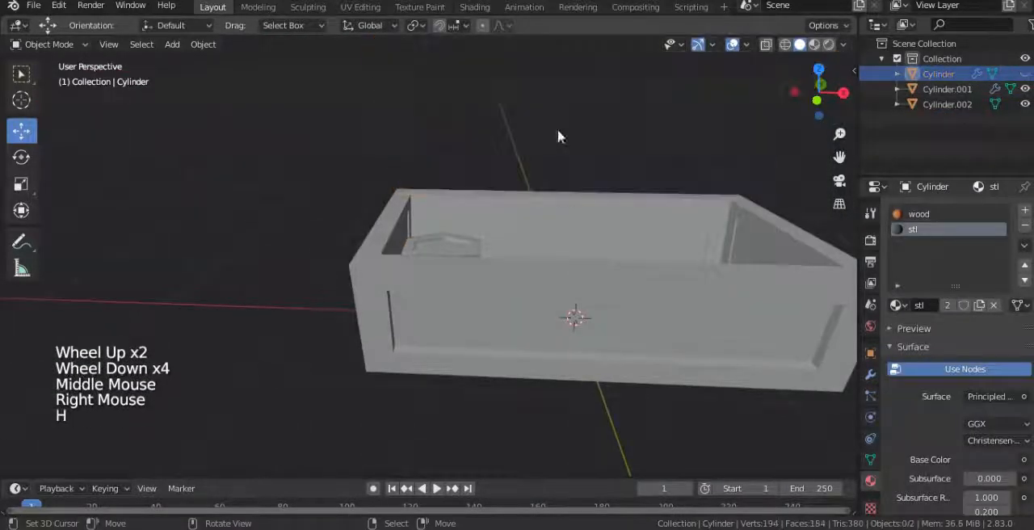
# Step: Select the coin again in top view, move it within the chest's corner, and rotate it
pyautogui.rightClick(435, 265)
pyautogui.press('KP_7')
pyautogui.rightClick(450, 242)
pyautogui.press('g')
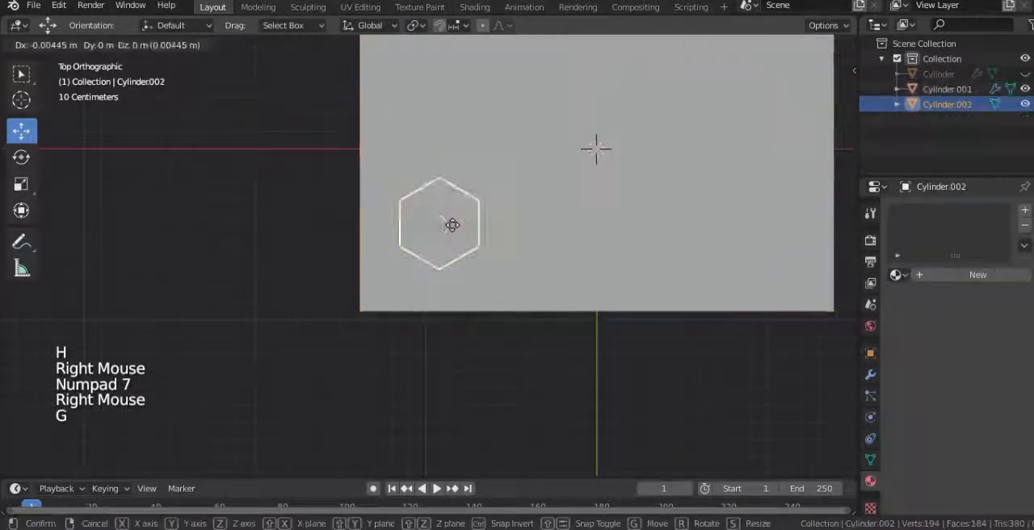
pyautogui.click(450, 232)
pyautogui.press('r')
pyautogui.click(488, 274)
# Step: Check the coin's placement with X-ray shading, turn X-ray off again, and adjust the coin's rotation
pyautogui.hotkey('alt', 'z')
pyautogui.moveTo(487, 283); pyautogui.dragTo(452, 193, button='middle')
pyautogui.scroll(2, 405, 218)
pyautogui.hotkey('alt', 'z')
pyautogui.press('r')
# Step: Duplicate the coin twice, placing the copies in a row across the chest's end with slightly different rotations
pyautogui.hotkey('shift', 'd')
pyautogui.press('g')
pyautogui.hotkey('shift', 'd')
pyautogui.moveTo(638, 323); pyautogui.dragTo(525, 410, button='middle')
pyautogui.press('g')
pyautogui.moveTo(470, 429); pyautogui.dragTo(457, 434)
pyautogui.press('r')
# Step: Add a third coin copy at the far end of the row, rotating and moving it into place
pyautogui.hotkey('shift', 'd')
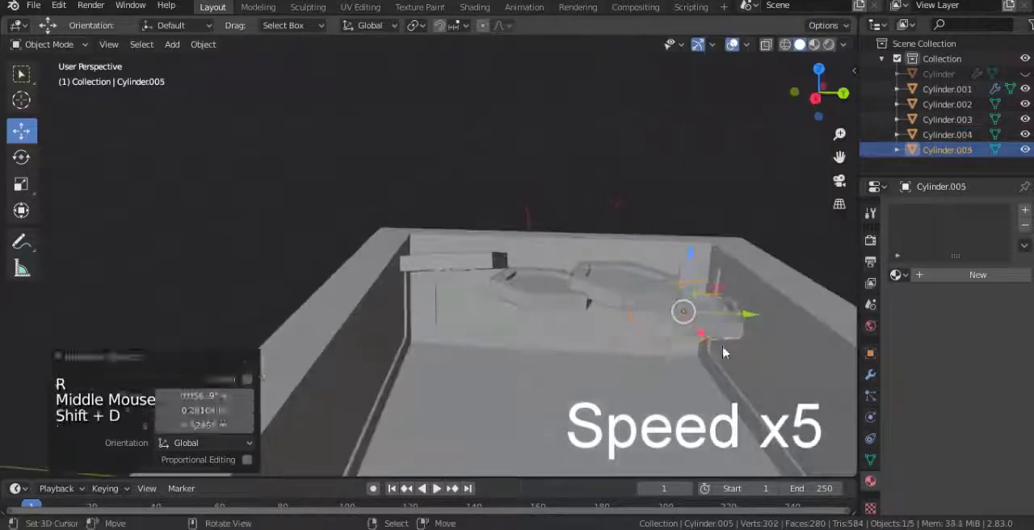
pyautogui.press('r')
pyautogui.press('g')
pyautogui.scroll(-3, 694, 323)
pyautogui.moveTo(585, 317); pyautogui.dragTo(558, 275, button='middle')
# Step: Duplicate the row of four coins in top view, rotate the copies about 190°, and move them beside the first row
pyautogui.press('KP_7')
pyautogui.keyDown('shift'); pyautogui.rightClick(445, 178); pyautogui.keyUp('shift')
pyautogui.hotkey('shift', 'd')
pyautogui.press('r')
pyautogui.press('g')
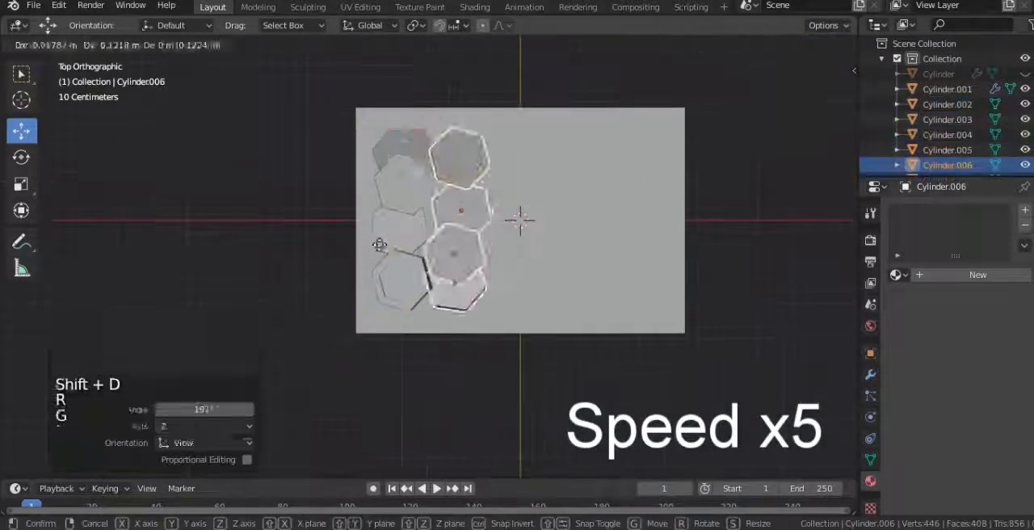
pyautogui.moveTo(379, 244); pyautogui.dragTo(452, 218, button='middle')
# Step: Reposition one coin of the second row and tilt it with free rotation
pyautogui.rightClick(459, 265)
pyautogui.press('g')
pyautogui.scroll(2, 459, 265)
pyautogui.moveTo(458, 264); pyautogui.dragTo(428, 289, button='middle')
pyautogui.moveTo(452, 323); pyautogui.dragTo(500, 279, button='middle')
pyautogui.press('r')
pyautogui.press('r')
# Step: Select a neighboring coin in the second row and move it to a better spot in the pile
pyautogui.rightClick(556, 340)
pyautogui.press('g')
pyautogui.click(545, 321)
pyautogui.scroll(-2, 546, 320)
pyautogui.moveTo(545, 320); pyautogui.dragTo(578, 386, button='middle')
# Step: Create a new material on the selected coin and name it gold
pyautogui.click(966, 277)
pyautogui.click(929, 275)
pyautogui.write('gold')
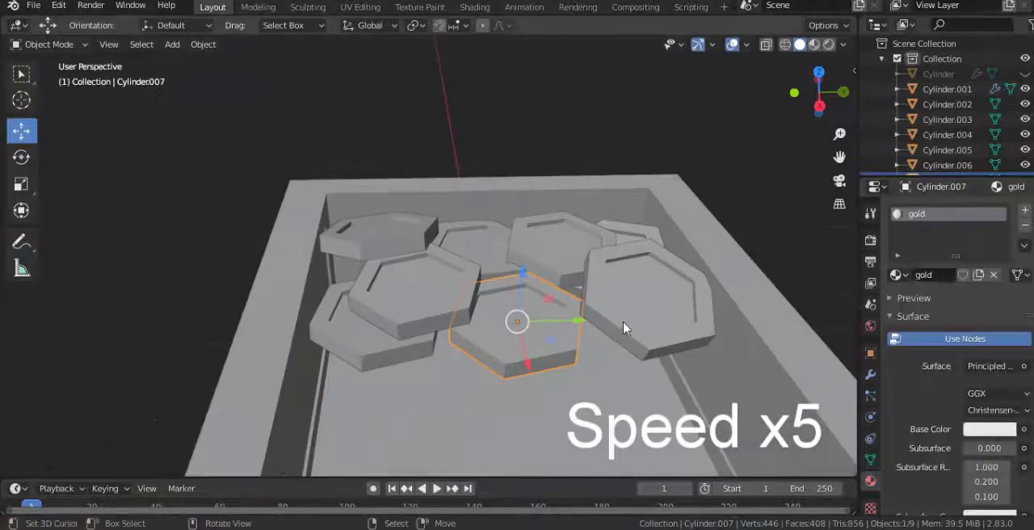
# Step: Assign the existing gold material to the coins toward the chest's back end, one after another
pyautogui.rightClick(622, 328)
pyautogui.moveTo(623, 327); pyautogui.dragTo(636, 363, button='middle')
pyautogui.keyDown('shift'); pyautogui.rightClick(554, 211); pyautogui.keyUp('shift')
pyautogui.keyDown('shift'); pyautogui.rightClick(624, 185); pyautogui.keyUp('shift')
pyautogui.rightClick(653, 273)
pyautogui.click(897, 275)
pyautogui.rightClick(554, 212)
pyautogui.click(897, 274)
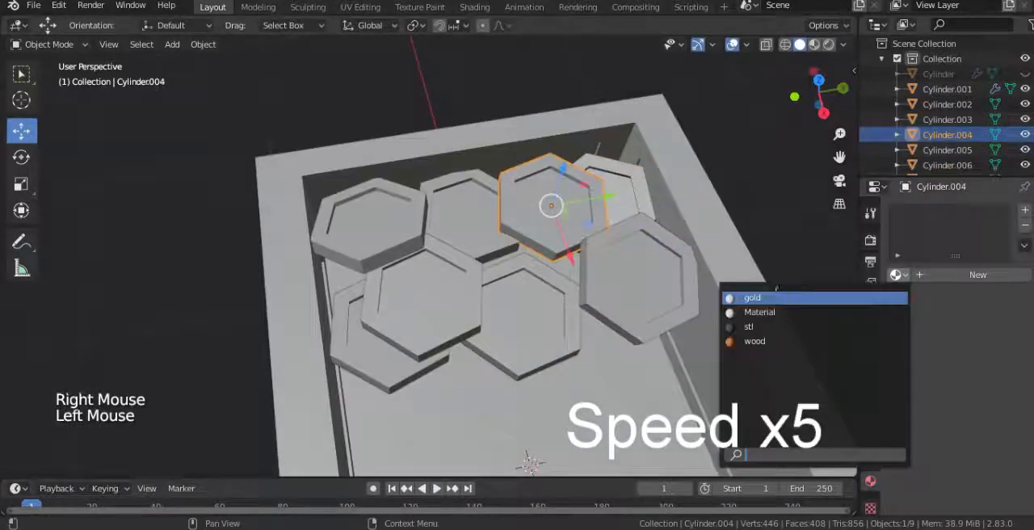
pyautogui.rightClick(622, 190)
pyautogui.click(898, 275)
pyautogui.rightClick(472, 211)
pyautogui.click(897, 275)
# Step: Assign the gold material to the three remaining coins along the other side wall
pyautogui.rightClick(422, 299)
pyautogui.click(898, 274)
pyautogui.rightClick(370, 220)
pyautogui.click(897, 274)
pyautogui.click(753, 298)
pyautogui.rightClick(379, 348)
pyautogui.click(897, 275)
pyautogui.click(752, 298)
# Step: Select individual gold coins and move them to tidy the arrangement of the pile
pyautogui.rightClick(521, 311)
pyautogui.moveTo(520, 311); pyautogui.dragTo(514, 250, button='middle')
pyautogui.rightClick(687, 299)
pyautogui.press('g')
pyautogui.rightClick(557, 279)
pyautogui.moveTo(557, 278); pyautogui.dragTo(638, 299, button='middle')
pyautogui.press('g')
pyautogui.rightClick(686, 250)
pyautogui.keyDown('shift'); pyautogui.rightClick(618, 330); pyautogui.keyUp('shift')
pyautogui.moveTo(617, 329); pyautogui.dragTo(600, 380, button='middle')
# Step: Duplicate two of the coins, rotate the copies, and place them in front of the second row
pyautogui.hotkey('shift', 'd')
pyautogui.moveTo(672, 323); pyautogui.dragTo(626, 278, button='middle')
pyautogui.press('r')
pyautogui.rightClick(387, 307)
pyautogui.moveTo(517, 327); pyautogui.dragTo(577, 392, button='middle')
pyautogui.hotkey('shift', 'd')
pyautogui.press('r')
pyautogui.moveTo(565, 352); pyautogui.dragTo(579, 396, button='middle')
pyautogui.press('g')
# Step: Duplicate another coin from the pile, tilt the copy with free rotation, and move it into a gap
pyautogui.rightClick(438, 285)
pyautogui.hotkey('shift', 'd')
pyautogui.press('g')
pyautogui.press('r')
pyautogui.press('r')
pyautogui.click(81, 410)
pyautogui.press('g')
# Step: Copy one of the upper coins, move the copy toward the empty part of the chest, and rotate it
pyautogui.press('g')
pyautogui.rightClick(461, 225)
pyautogui.hotkey('shift', 'd')
pyautogui.moveTo(517, 424); pyautogui.dragTo(524, 367, button='middle')
pyautogui.press('g')
pyautogui.press('r')
# Step: Select a coin near the middle of the pile, duplicate it, and move the copy into an open area
pyautogui.press('g')
pyautogui.rightClick(478, 260)
pyautogui.moveTo(478, 260); pyautogui.dragTo(619, 323, button='middle')
pyautogui.keyDown('shift'); pyautogui.rightClick(428, 194); pyautogui.keyUp('shift')
pyautogui.keyDown('shift'); pyautogui.rightClick(519, 261); pyautogui.keyUp('shift')
pyautogui.hotkey('shift', 'd')
pyautogui.press('g')
pyautogui.scroll(-2, 555, 346)
# Step: Rotate three individual coins to vary the pile, and duplicate the last one
pyautogui.rightClick(563, 228)
pyautogui.press('r')
pyautogui.rightClick(551, 284)
pyautogui.press('r')
pyautogui.rightClick(463, 314)
pyautogui.press('r')
pyautogui.hotkey('shift', 'd')
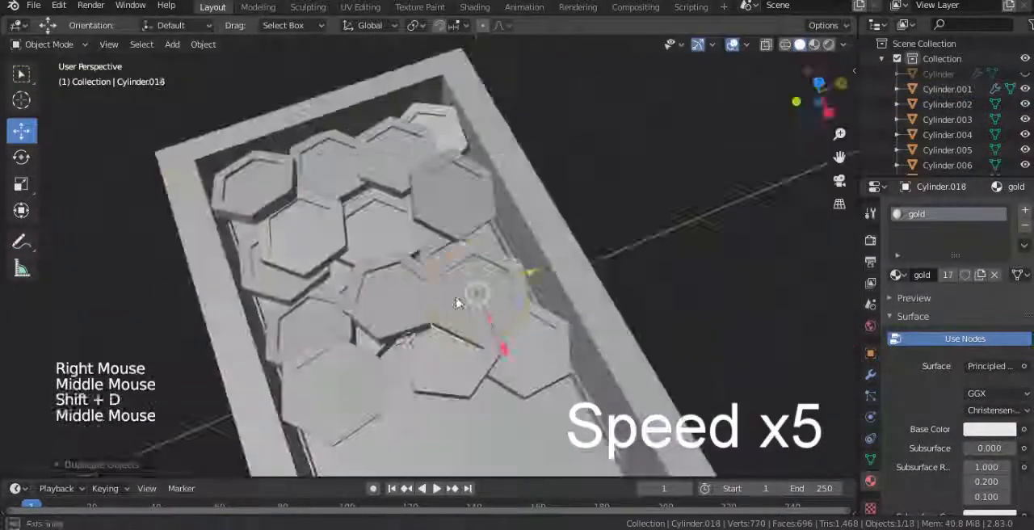
# Step: Move the duplicated coin toward the side of the chest and rotate it to sit among the other coins
pyautogui.scroll(4, 456, 302)
pyautogui.press('g')
pyautogui.moveTo(456, 303); pyautogui.dragTo(571, 252, button='middle')
pyautogui.press('g')
pyautogui.press('r')
pyautogui.scroll(-4, 566, 275)
# Step: Duplicate another coin, move the copy toward the empty end of the chest, and rotate it to lie at an angle
pyautogui.rightClick(515, 273)
pyautogui.hotkey('shift', 'd')
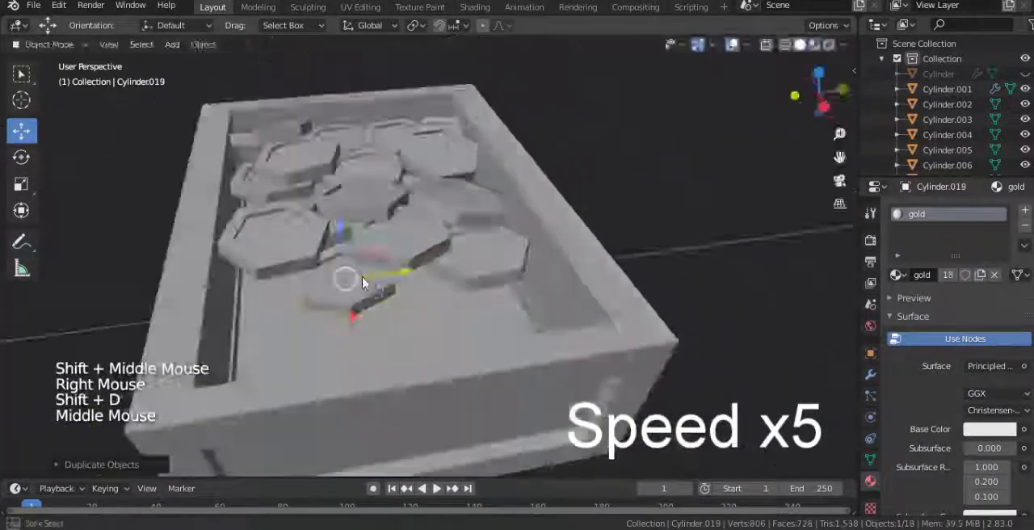
pyautogui.press('g')
pyautogui.press('r')
pyautogui.scroll(4, 307, 311)
pyautogui.press('g')
pyautogui.press('r')
pyautogui.scroll(-1, 339, 226)
# Step: Duplicate a tilted coin and move the copy beside the front edge of the pile
pyautogui.rightClick(484, 184)
pyautogui.hotkey('shift', 'd')
pyautogui.press('g')
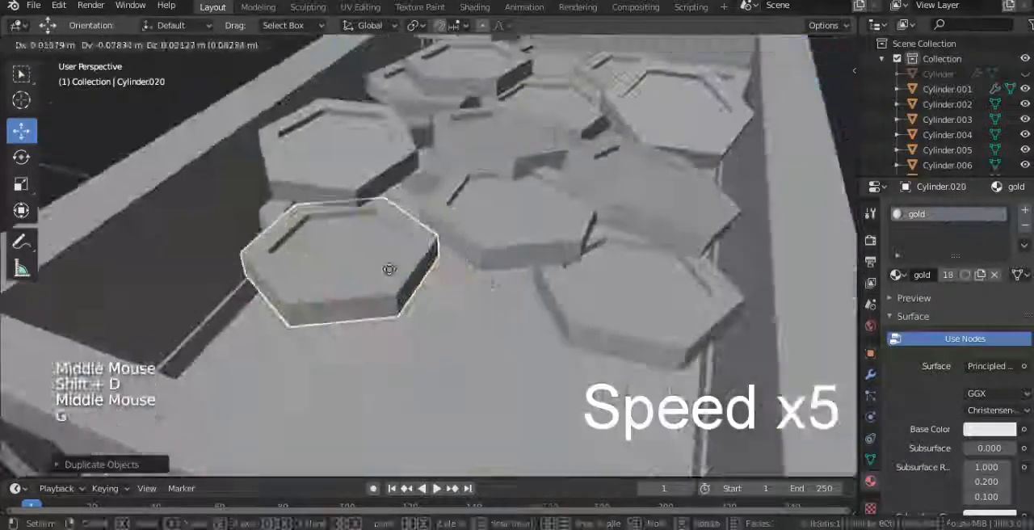
pyautogui.scroll(-3, 389, 270)
# Step: Duplicate further coins to extend the pile into the empty area, and select a coin near its edge
pyautogui.rightClick(376, 231)
pyautogui.hotkey('shift', 'd')
# Step: Duplicate the selected coin, move the copy into the uncovered floor area, and tilt it with free rotation
pyautogui.hotkey('shift', 'd')
pyautogui.rightClick(485, 293)
pyautogui.moveTo(517, 302); pyautogui.dragTo(538, 295, button='middle')
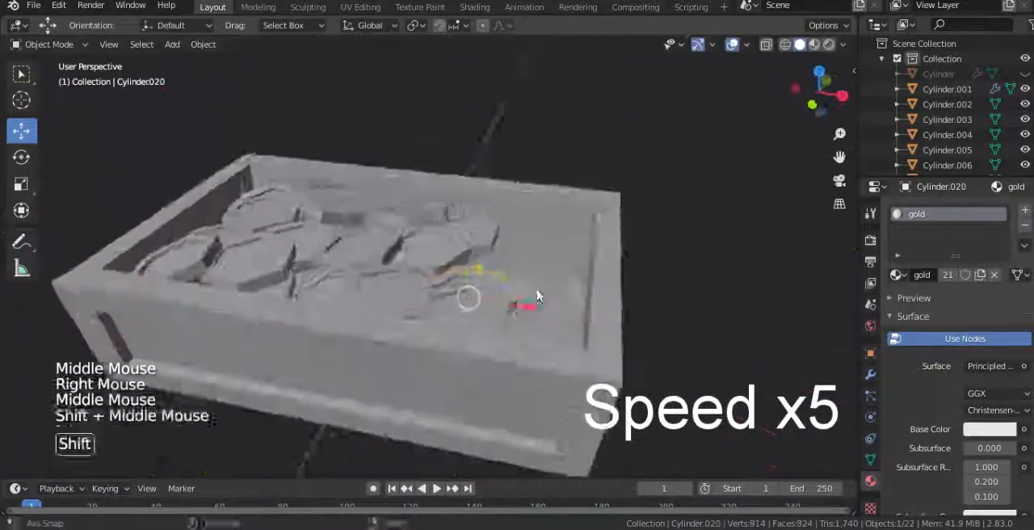
pyautogui.hotkey('shift', 'd')
pyautogui.press('r')
pyautogui.press('r')
pyautogui.press('g')
pyautogui.scroll(2, 566, 306)
pyautogui.press('r')
pyautogui.press('r')
pyautogui.click(550, 247)
pyautogui.press('r')
pyautogui.press('r')
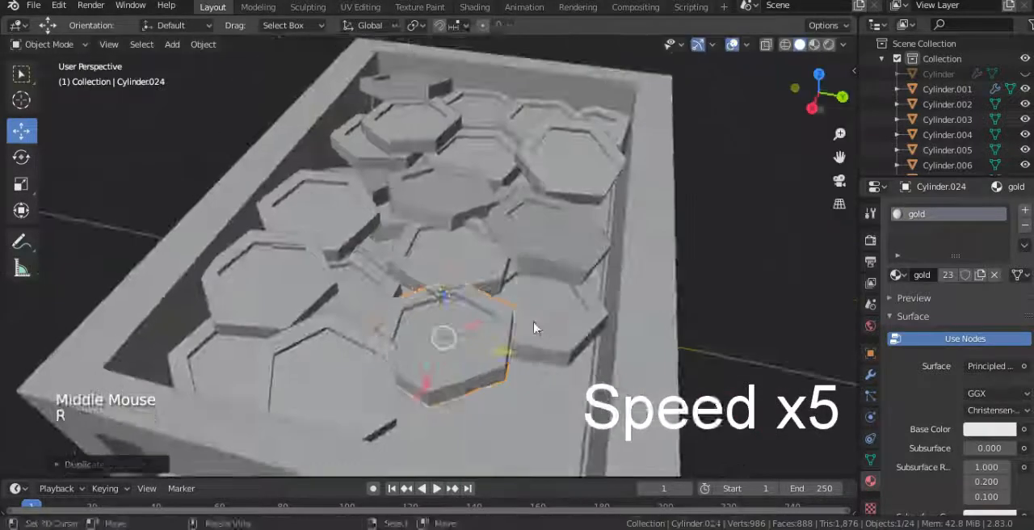
# Step: Duplicate a neighbouring coin, tilt the copy with free rotation, and move it into the next gap
pyautogui.rightClick(535, 326)
pyautogui.hotkey('shift', 'd')
pyautogui.press('r')
pyautogui.press('r')
pyautogui.press('g')
# Step: Select a different coin, duplicate it, freely rotate the copy, and move it to a bare spot in the chest
pyautogui.press('g')
pyautogui.rightClick(475, 335)
pyautogui.moveTo(475, 335); pyautogui.dragTo(602, 331, button='middle')
pyautogui.keyDown('shift'); pyautogui.moveTo(602, 331); pyautogui.dragTo(586, 283, button='middle'); pyautogui.keyUp('shift')
pyautogui.hotkey('shift', 'd')
pyautogui.click(586, 277)
pyautogui.press('r')
pyautogui.press('r')
pyautogui.press('g')
pyautogui.click(632, 349)
pyautogui.moveTo(632, 348); pyautogui.dragTo(694, 331, button='middle')
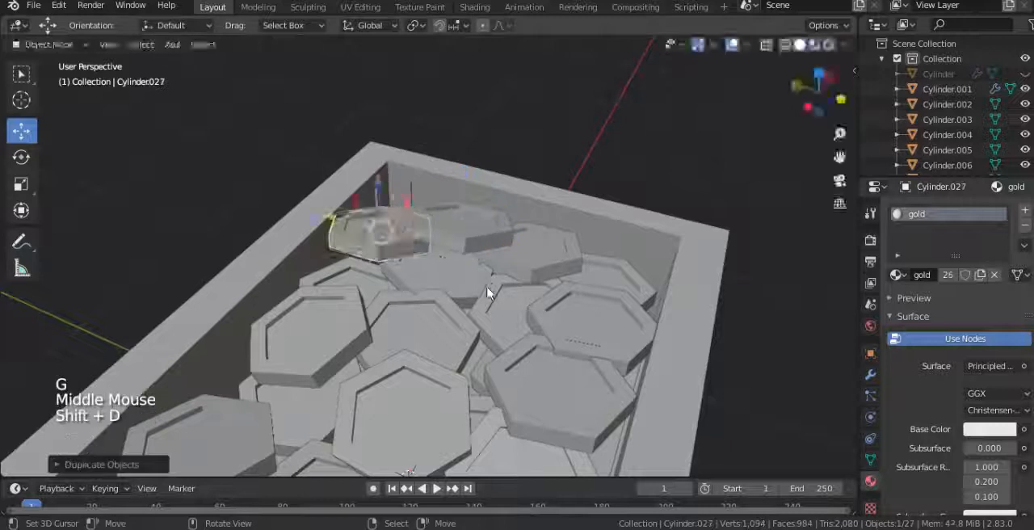
# Step: Rotate the newest coin copy and move it into the gap along the long wall of the chest
pyautogui.click(489, 240)
pyautogui.press('r')
pyautogui.click(489, 237)
pyautogui.moveTo(490, 238); pyautogui.dragTo(531, 215, button='middle')
pyautogui.scroll(2, 542, 236)
pyautogui.press('g')
pyautogui.click(480, 219)
pyautogui.scroll(-4, 502, 273)
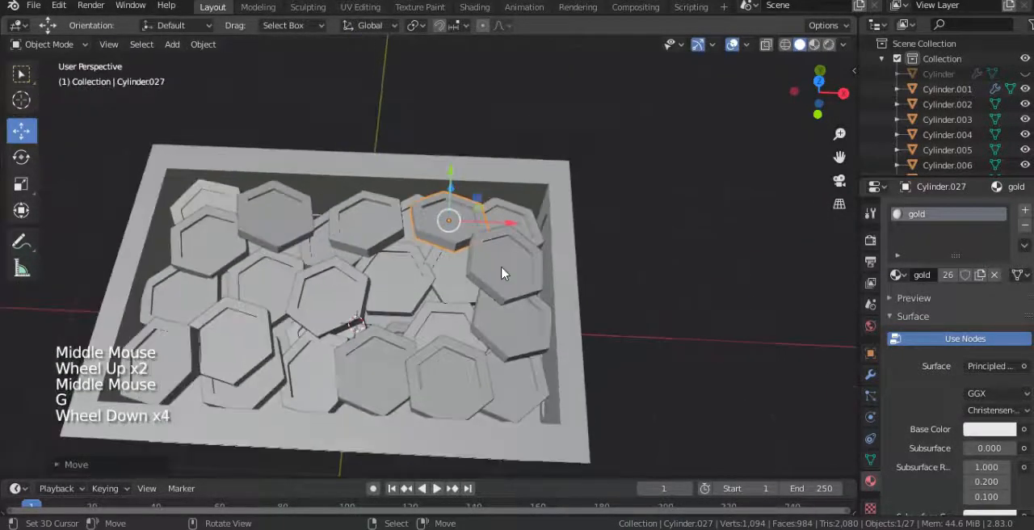
# Step: Rotate the coin in the middle of the pile to vary its tilt
pyautogui.scroll(-2, 502, 273)
pyautogui.scroll(3, 439, 297)
pyautogui.moveTo(501, 273); pyautogui.dragTo(605, 340, button='middle')
pyautogui.scroll(2, 502, 297)
pyautogui.press('r')
pyautogui.click(500, 299)
pyautogui.scroll(-2, 497, 315)
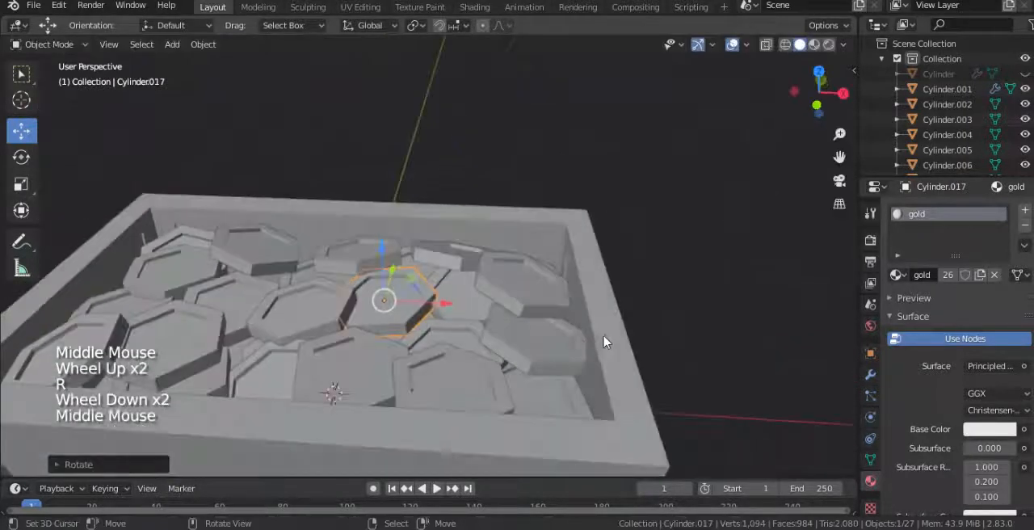
# Step: Enter Edit Mode on the chest base and select the inner edge loop of its top rim
pyautogui.rightClick(598, 338)
pyautogui.scroll(-2, 586, 333)
pyautogui.press('Tab')
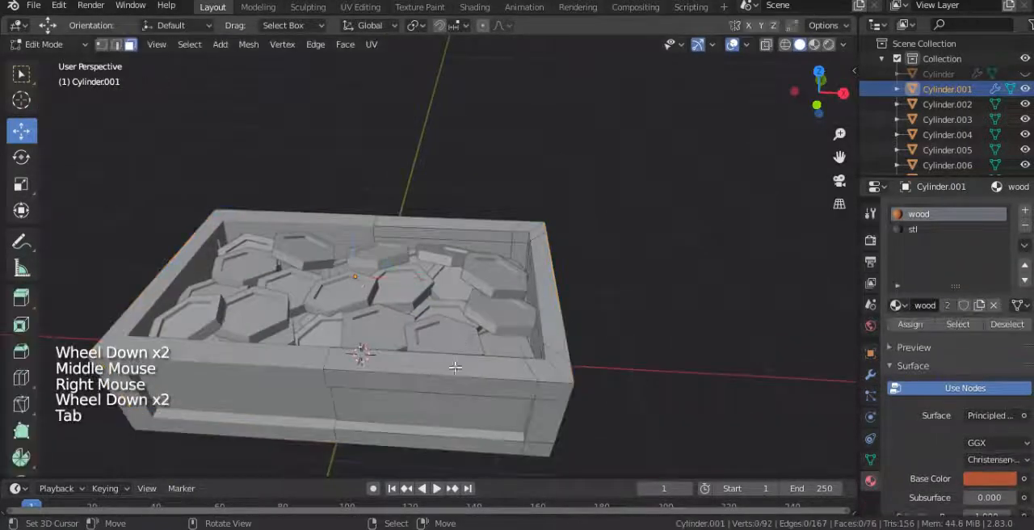
pyautogui.keyDown('alt'); pyautogui.rightClick(490, 234); pyautogui.keyUp('alt')
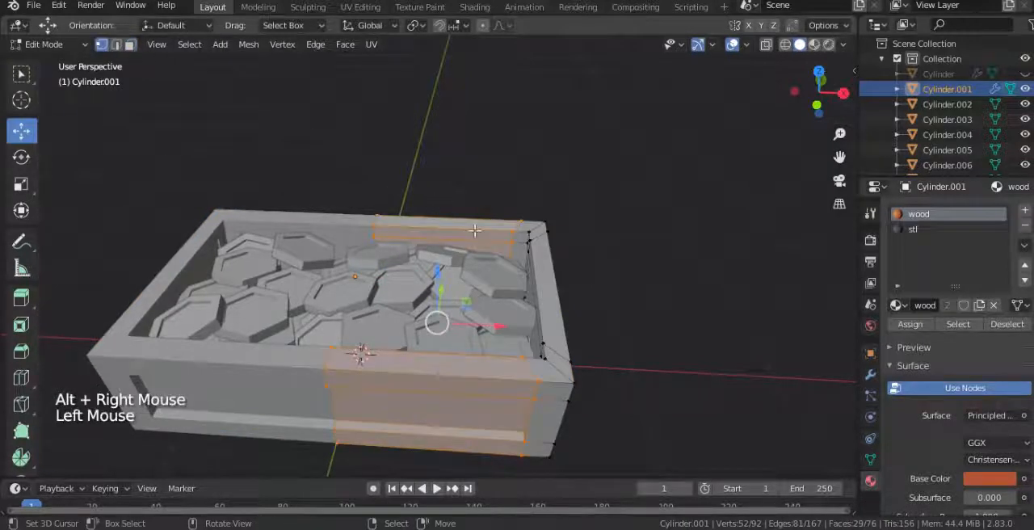
pyautogui.keyDown('alt'); pyautogui.rightClick(476, 229); pyautogui.keyUp('alt')
pyautogui.moveTo(513, 243); pyautogui.dragTo(602, 262, button='middle')
# Step: Duplicate the inner rim loop in place and separate the copy into its own object
pyautogui.hotkey('shift', 'd')
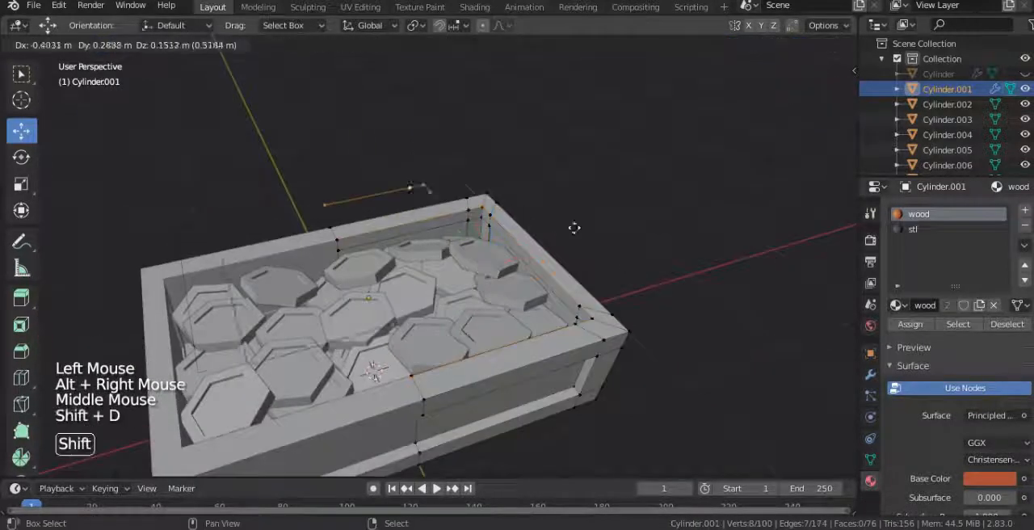
pyautogui.rightClick(599, 224)
pyautogui.click(600, 224)
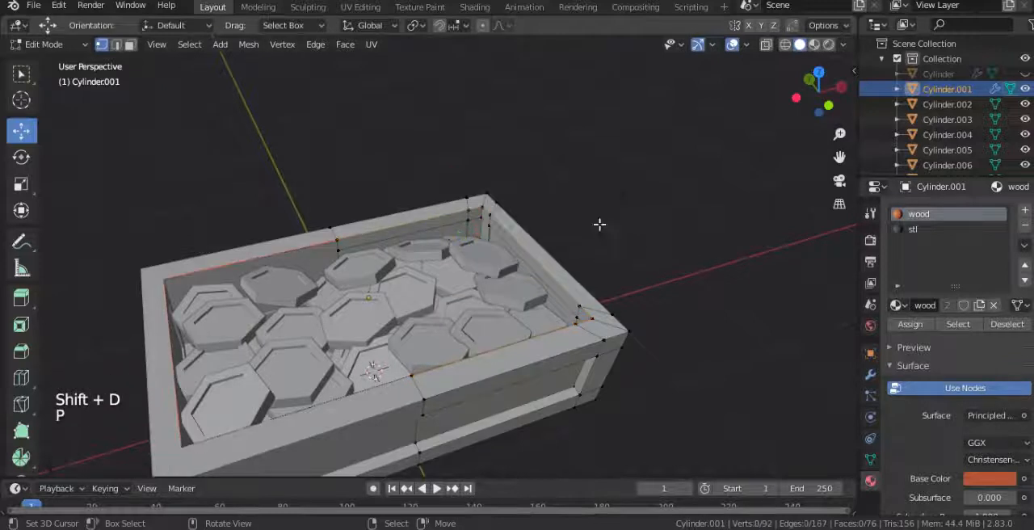
pyautogui.press('Tab')
# Step: Select the separated rim loop and fill all its vertices with a single face
pyautogui.rightClick(453, 223)
pyautogui.press('Tab')
pyautogui.press('a')
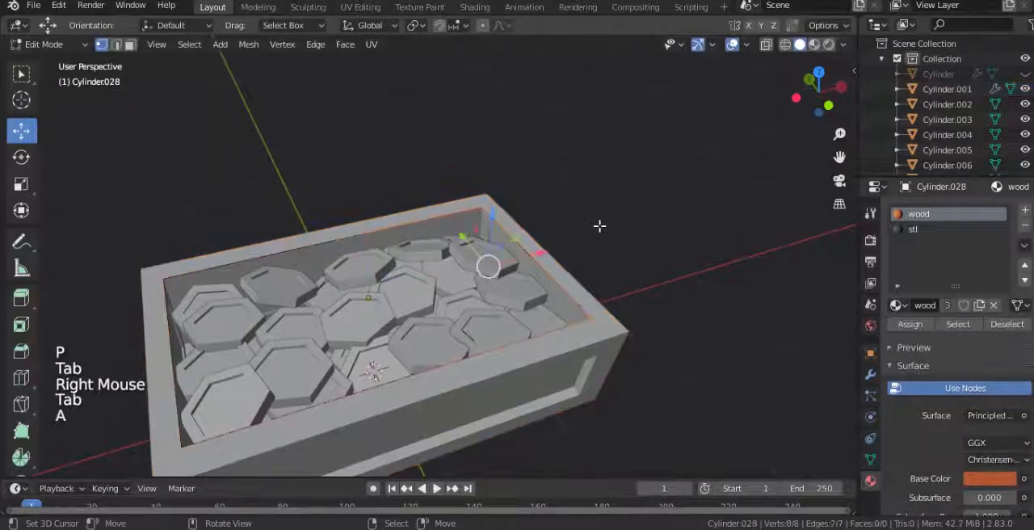
pyautogui.press('f')
pyautogui.press('Tab')
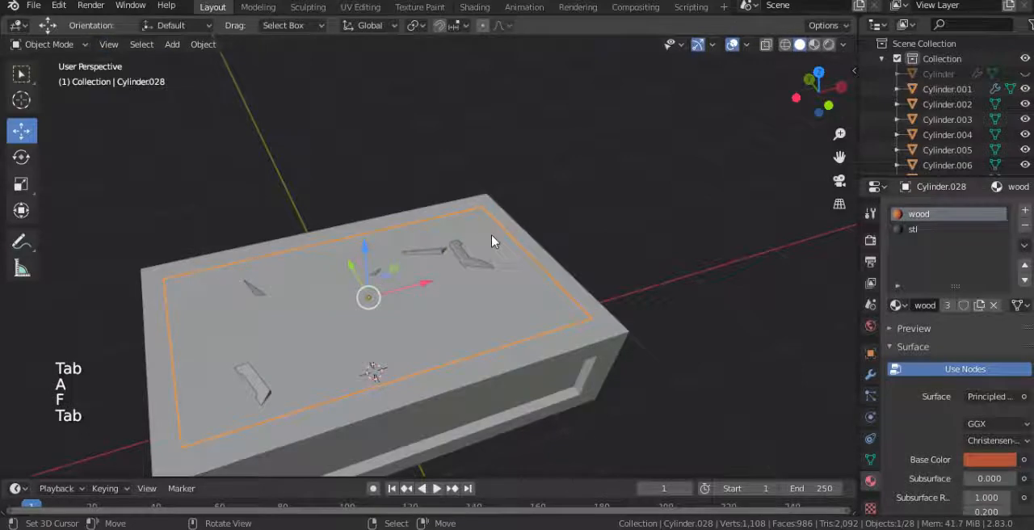
# Step: Lower the filled plane inside the chest to just beneath the coins, using an X-ray front view to judge its height
pyautogui.moveTo(371, 265); pyautogui.dragTo(361, 287)
pyautogui.press('Tab')
pyautogui.moveTo(361, 287); pyautogui.dragTo(601, 260, button='middle')
pyautogui.press('KP_1')
pyautogui.hotkey('alt', 'z')
pyautogui.scroll(2, 468, 317)
pyautogui.scroll(2, 468, 316)
pyautogui.moveTo(548, 328); pyautogui.dragTo(548, 339)
pyautogui.hotkey('ctrl', 'z')
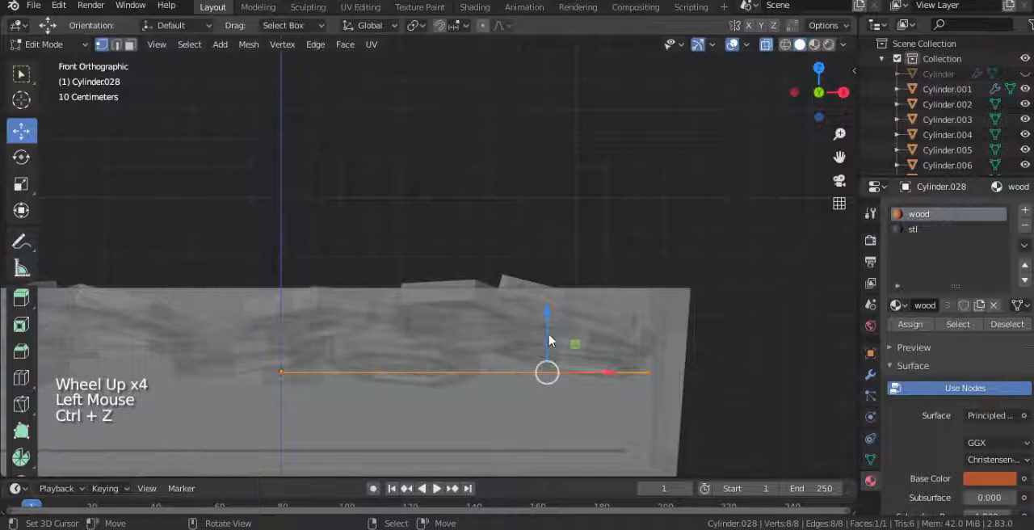
pyautogui.press('Tab')
pyautogui.moveTo(279, 324); pyautogui.dragTo(279, 329)
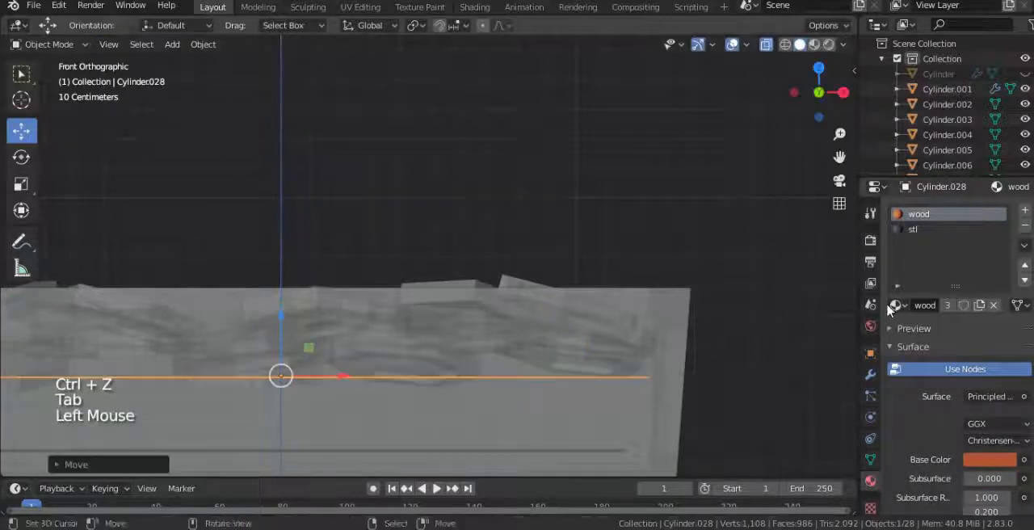
# Step: Remove the wood and stl materials from the plane and assign the gold material
pyautogui.click(1022, 229)
pyautogui.click(1022, 228)
pyautogui.click(1023, 229)
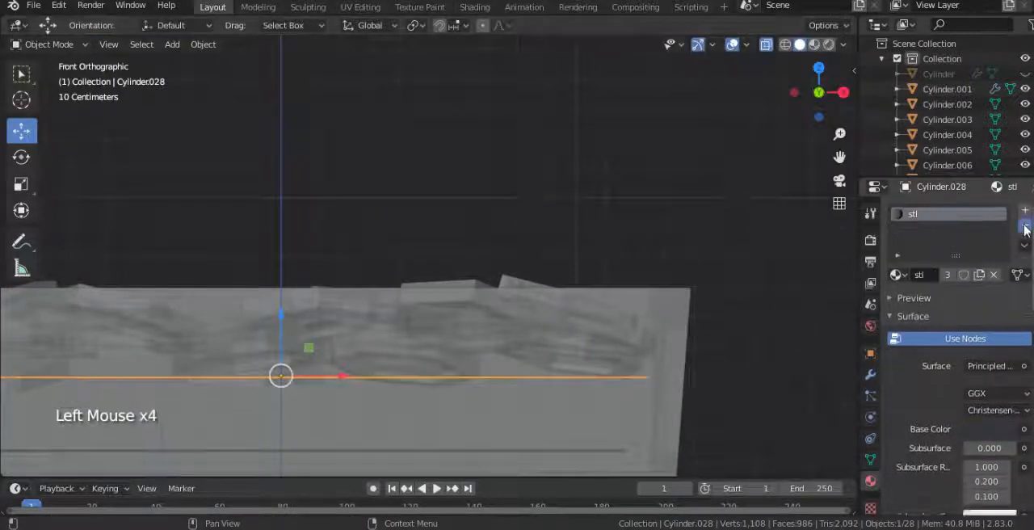
pyautogui.click(896, 275)
pyautogui.click(752, 297)
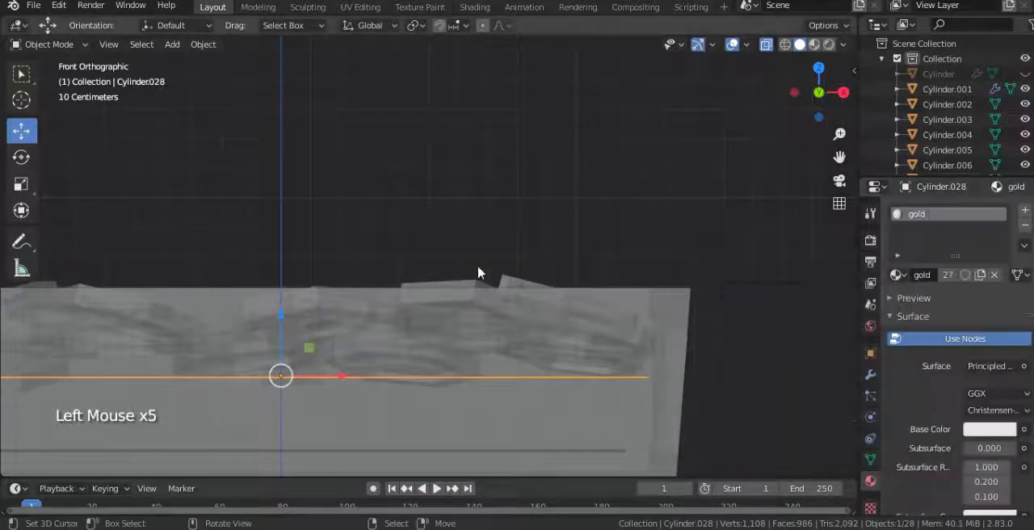
# Step: Unhide the chest lid and switch the viewport to material preview shading
pyautogui.scroll(-2, 480, 273)
pyautogui.moveTo(479, 272); pyautogui.dragTo(474, 327, button='middle')
pyautogui.hotkey('alt', 'h')
pyautogui.scroll(-2, 485, 324)
pyautogui.press('z')
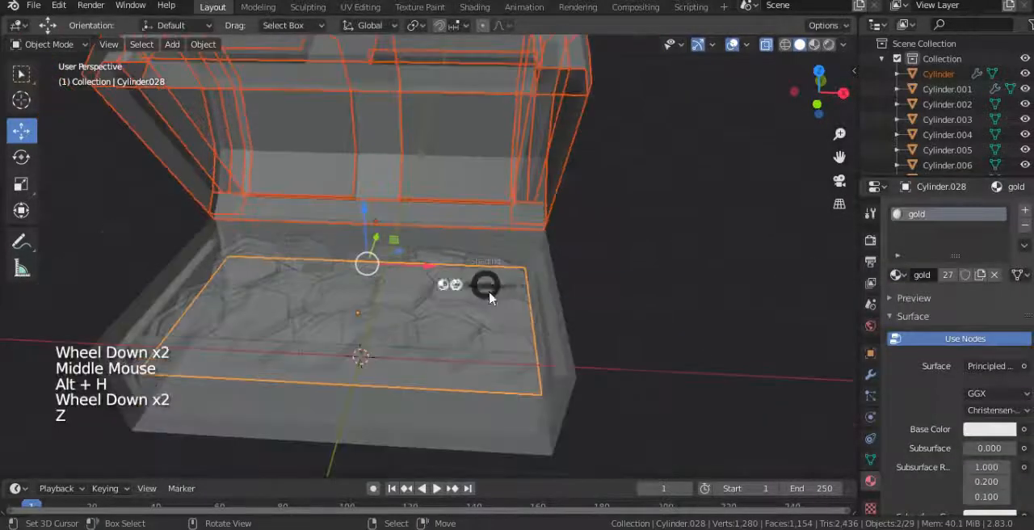
pyautogui.moveTo(461, 336); pyautogui.dragTo(485, 320, button='middle')
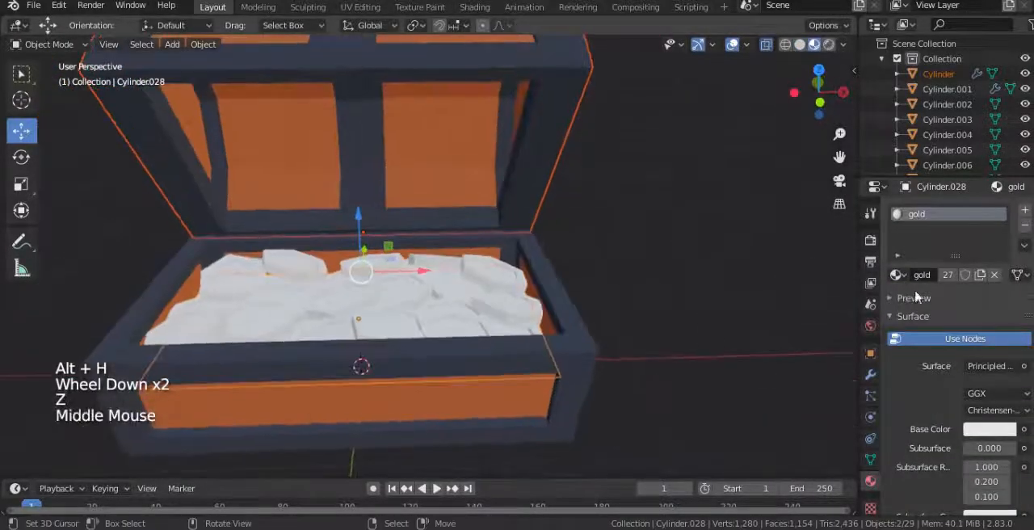
# Step: Set the gold material's base color to a saturated orange-yellow
pyautogui.click(989, 429)
pyautogui.moveTo(925, 317); pyautogui.dragTo(906, 300)
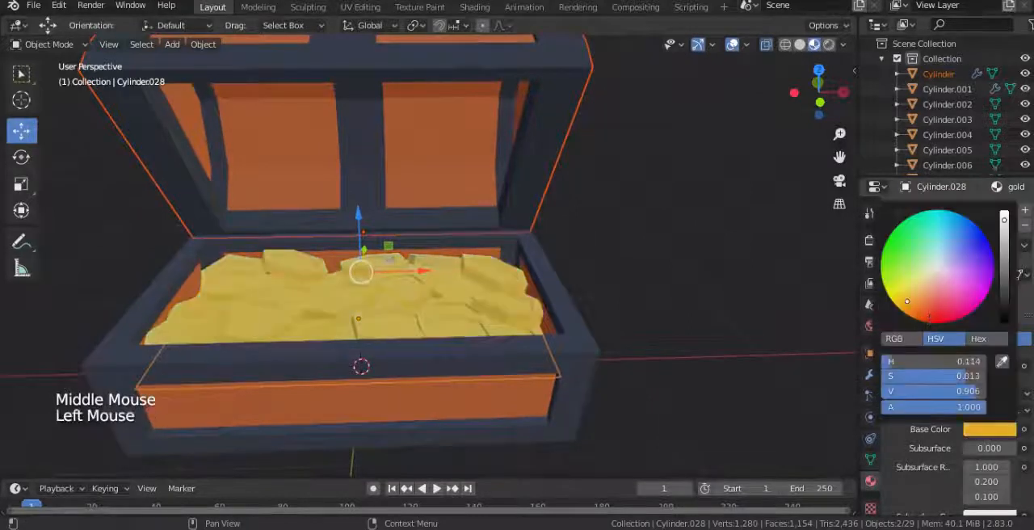
pyautogui.rightClick(617, 297)
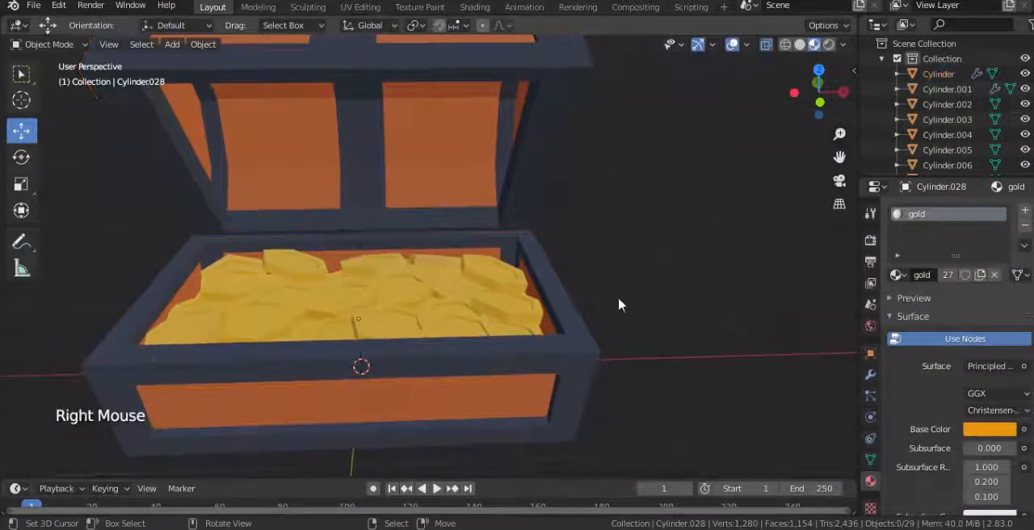
# Step: Add a Sun light to the scene
pyautogui.scroll(-5, 563, 290)
pyautogui.scroll(-1, 561, 287)
pyautogui.moveTo(511, 290); pyautogui.dragTo(557, 277, button='middle')
pyautogui.scroll(2, 525, 292)
pyautogui.hotkey('shift', 'a')
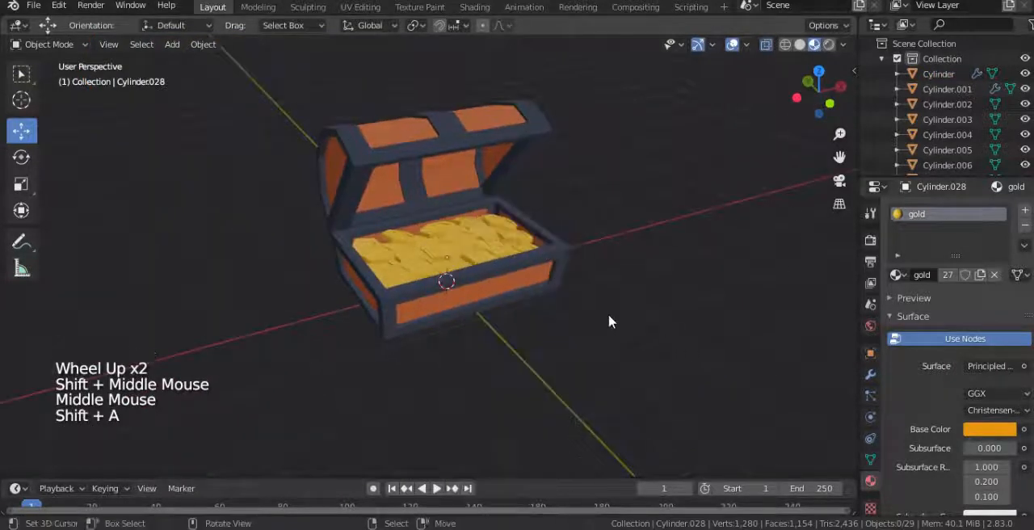
pyautogui.hotkey('shift', 'a')
pyautogui.moveTo(557, 408)
pyautogui.click(646, 424)
# Step: Move the sun light above and in front of the chest and rotate its beam toward the chest
pyautogui.scroll(-2, 460, 311)
pyautogui.moveTo(459, 311); pyautogui.dragTo(538, 260, button='middle')
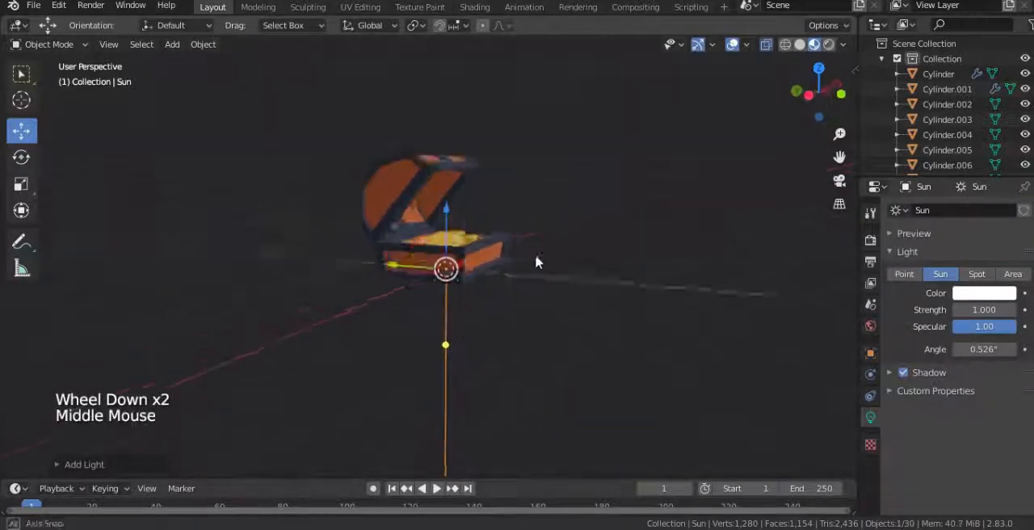
pyautogui.press('g')
pyautogui.click(668, 152)
pyautogui.press('r')
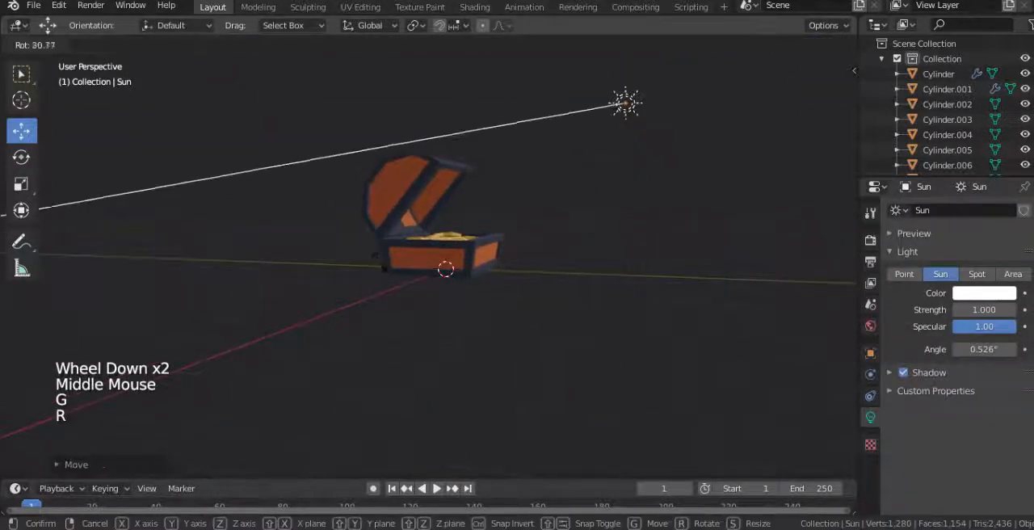
pyautogui.click(575, 254)
# Step: Switch the viewport to rendered shading and set the world background color to black
pyautogui.press('z')
pyautogui.click(583, 174)
pyautogui.moveTo(565, 246)
pyautogui.mouseDown(button='middle')
pyautogui.moveTo(444, 286)
pyautogui.moveTo(454, 284)
pyautogui.mouseUp(button='middle')
pyautogui.click(870, 325)
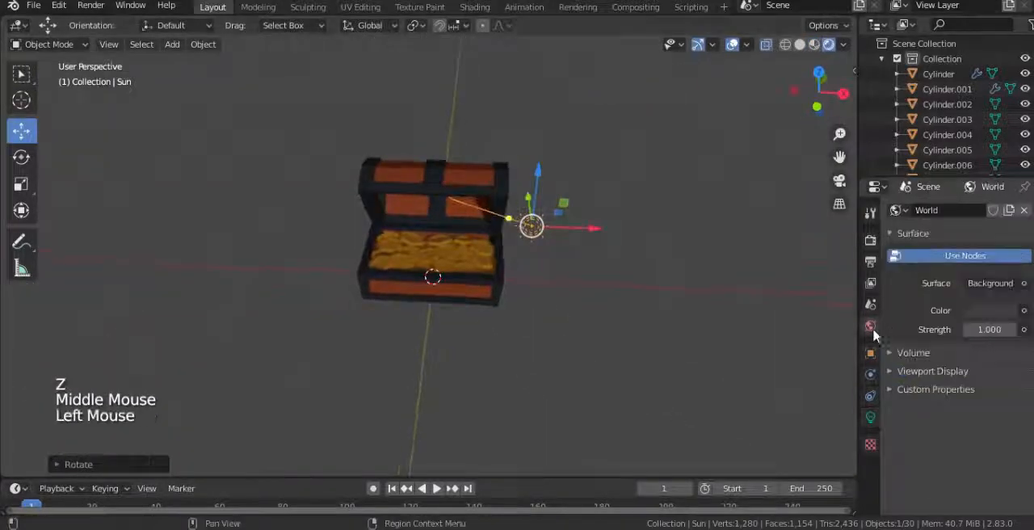
pyautogui.click(983, 311)
pyautogui.moveTo(1007, 199); pyautogui.dragTo(1007, 211)
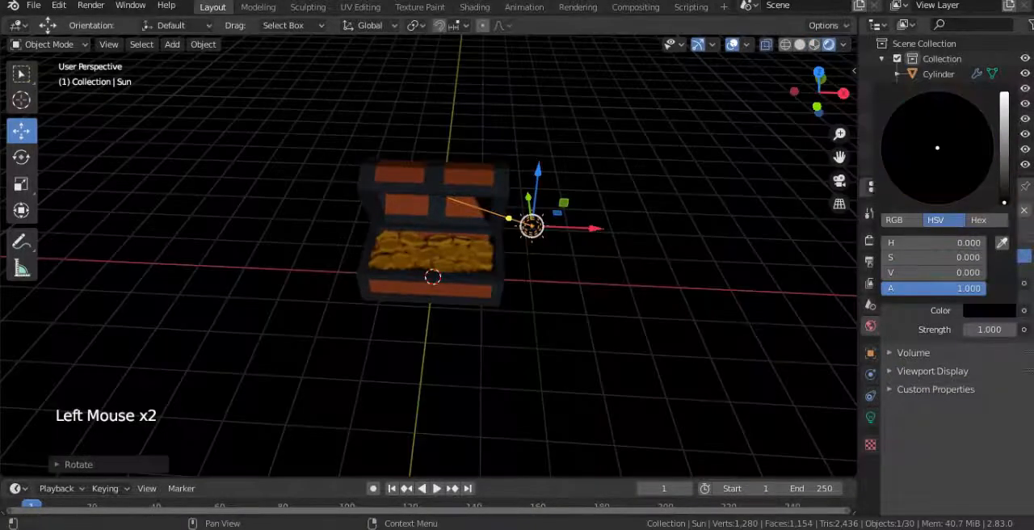
# Step: Reposition the sun light and aim it with free rotation so its light falls on the coins
pyautogui.moveTo(540, 270); pyautogui.dragTo(582, 237, button='middle')
pyautogui.scroll(2, 585, 247)
pyautogui.press('g')
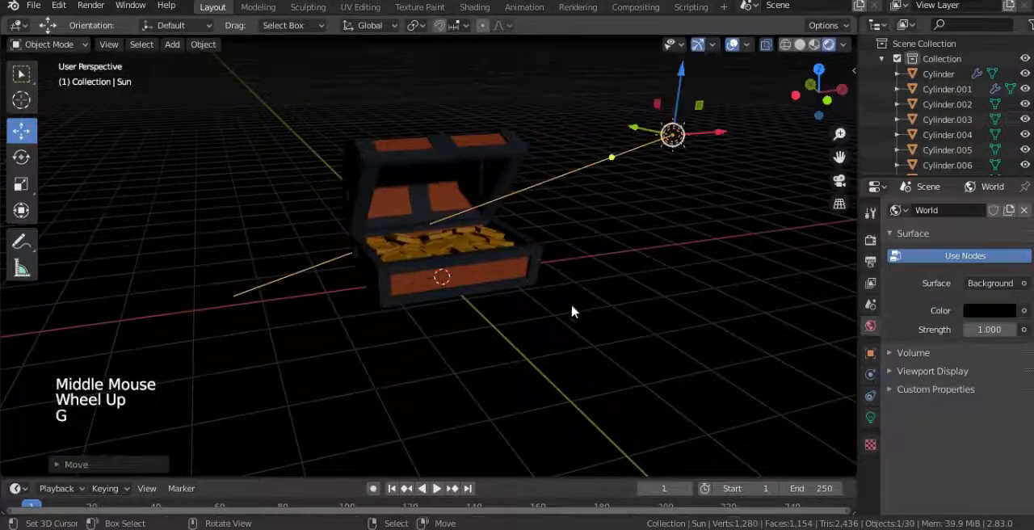
pyautogui.press('r')
pyautogui.press('r')
pyautogui.click(612, 256)
pyautogui.press('g')
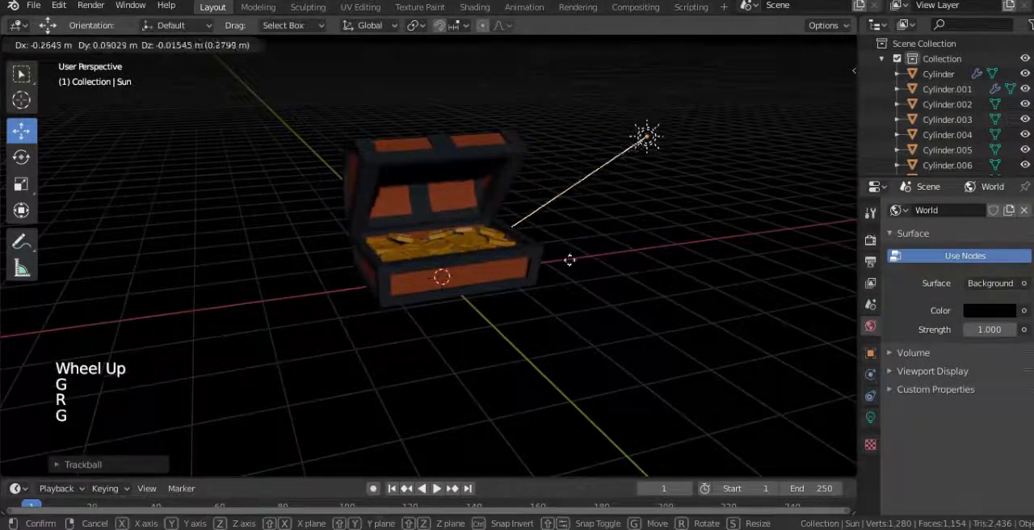
pyautogui.click(506, 268)
# Step: Adjust the sun light's angle and raise it so it shines down across the open chest
pyautogui.scroll(-3, 514, 255)
pyautogui.moveTo(514, 255); pyautogui.dragTo(563, 261, button='middle')
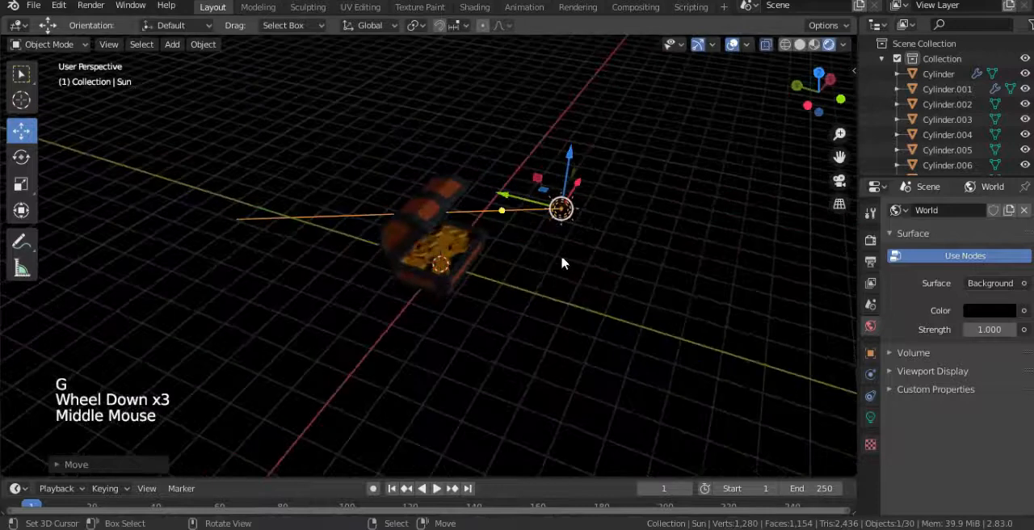
pyautogui.press('g')
pyautogui.press('r')
pyautogui.click(612, 289)
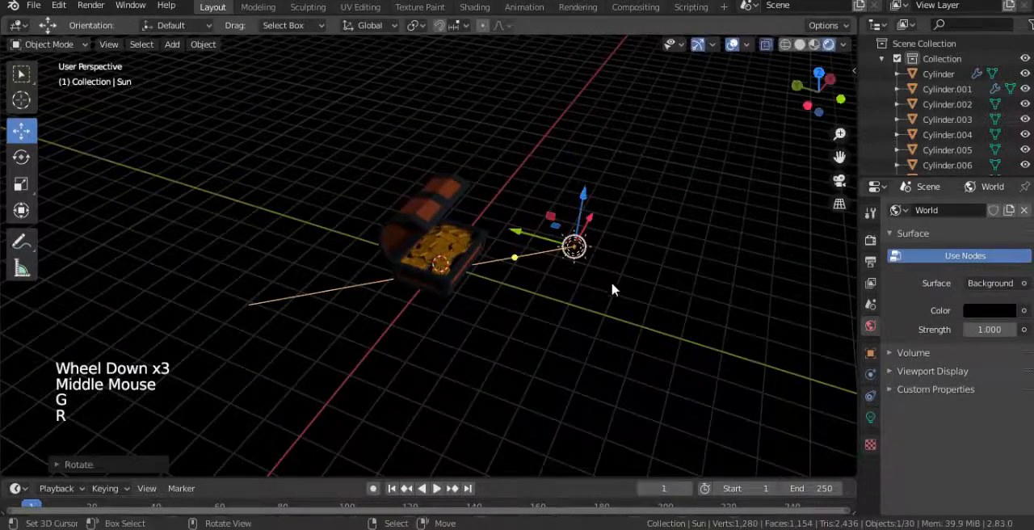
pyautogui.moveTo(612, 289); pyautogui.dragTo(548, 248, button='middle')
pyautogui.press('g')
pyautogui.click(524, 198)
pyautogui.moveTo(524, 201); pyautogui.dragTo(804, 273, button='middle')
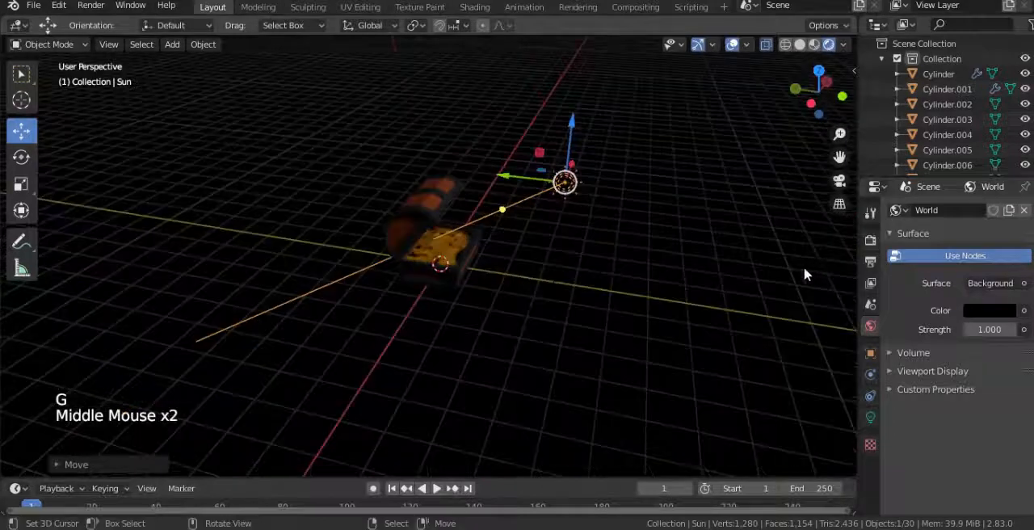
# Step: Enable Bloom in the Eevee render settings
pyautogui.click(870, 262)
pyautogui.scroll(7, 906, 326)
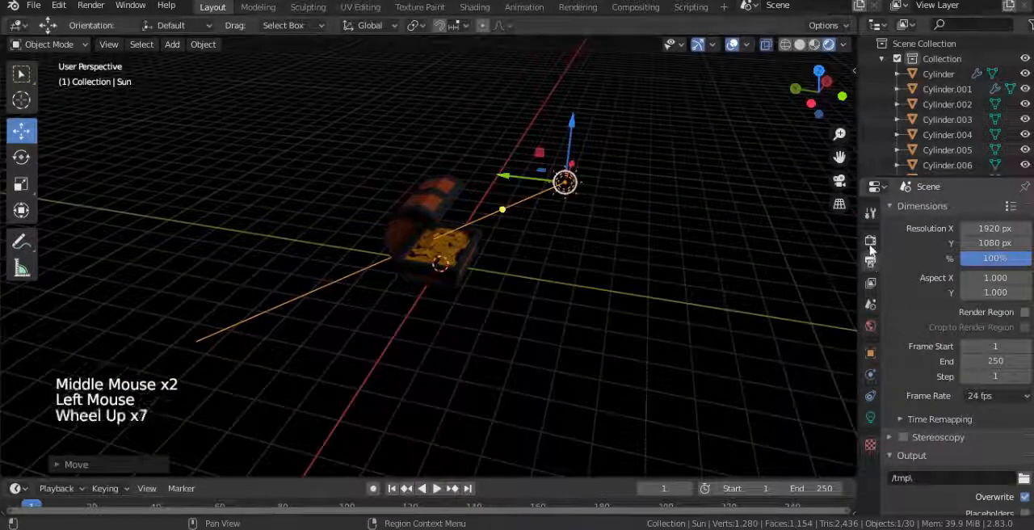
pyautogui.click(870, 241)
pyautogui.click(903, 332)
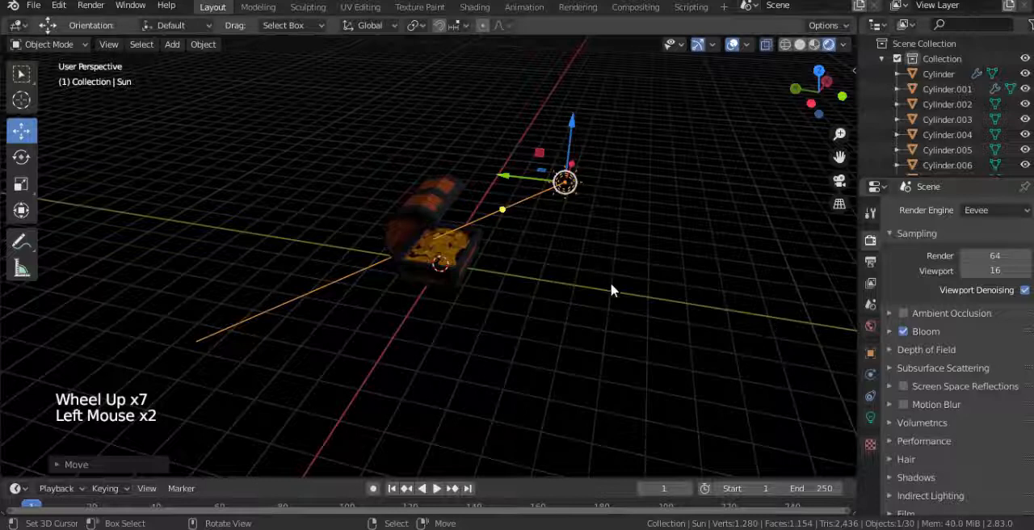
# Step: Move the sun light farther from the chest and set the Bloom threshold to 0.2
pyautogui.scroll(2, 615, 286)
pyautogui.press('g')
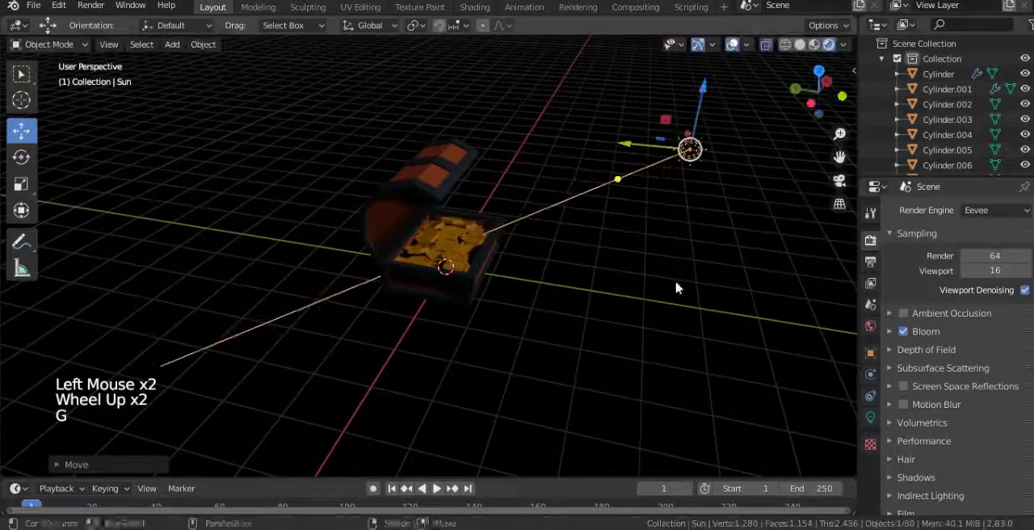
pyautogui.click(901, 332)
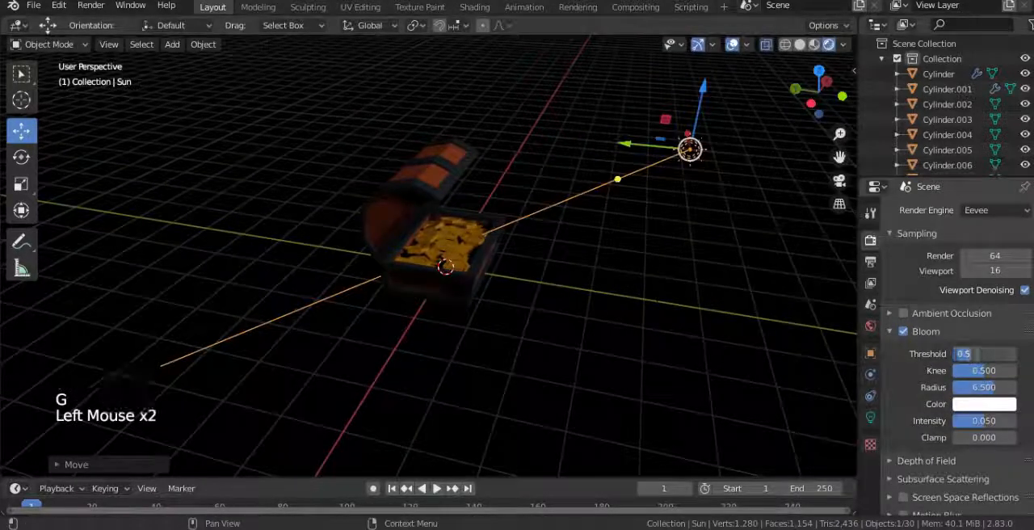
pyautogui.click(977, 353)
pyautogui.write('.2')
pyautogui.press('Return')
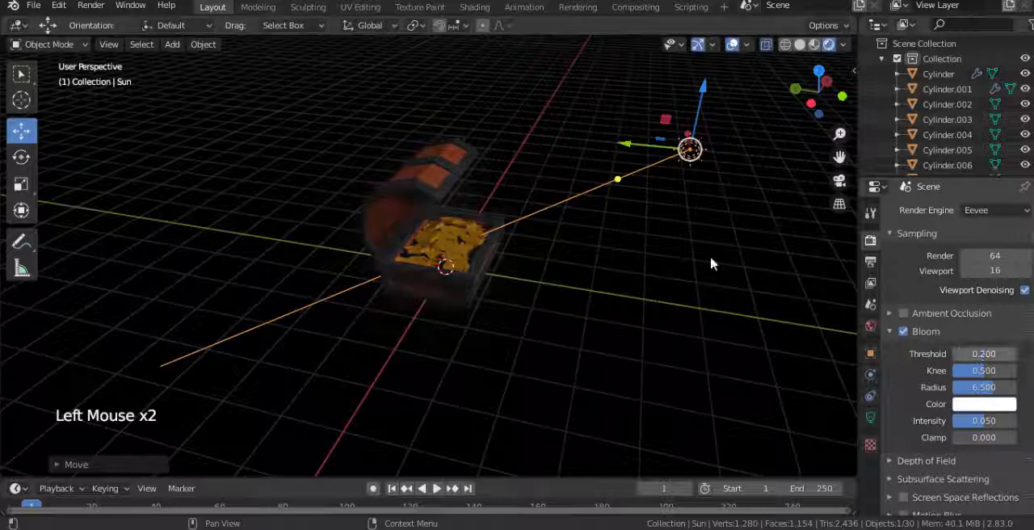
# Step: Duplicate the sun light and place the copy above the chest
pyautogui.scroll(-3, 710, 264)
pyautogui.moveTo(709, 263); pyautogui.dragTo(528, 237, button='middle')
pyautogui.scroll(2, 528, 238)
pyautogui.hotkey('shift', 'd')
pyautogui.click(408, 247)
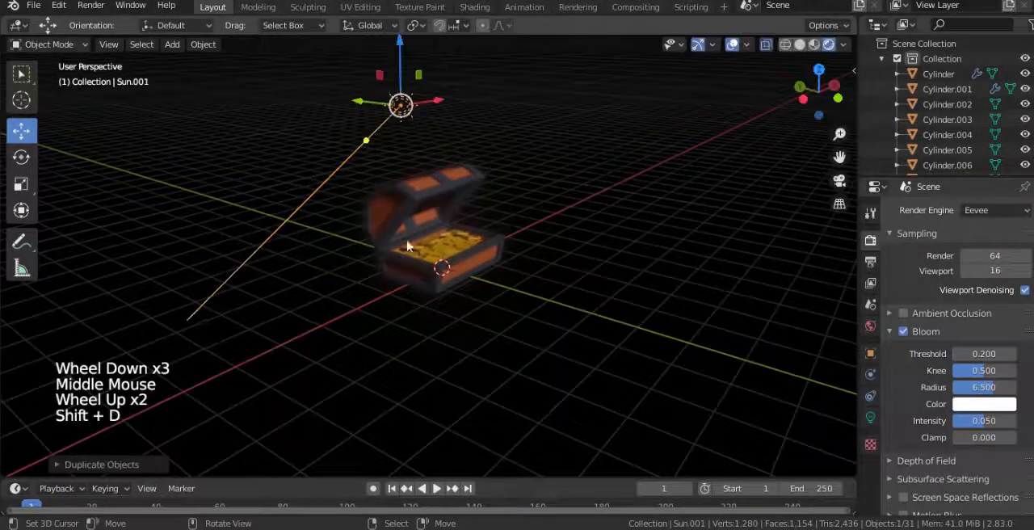
# Step: Rotate the duplicated sun freely and move it beside the chest so its light crosses the open front
pyautogui.moveTo(408, 246); pyautogui.dragTo(484, 243, button='middle')
pyautogui.press('r')
pyautogui.press('g')
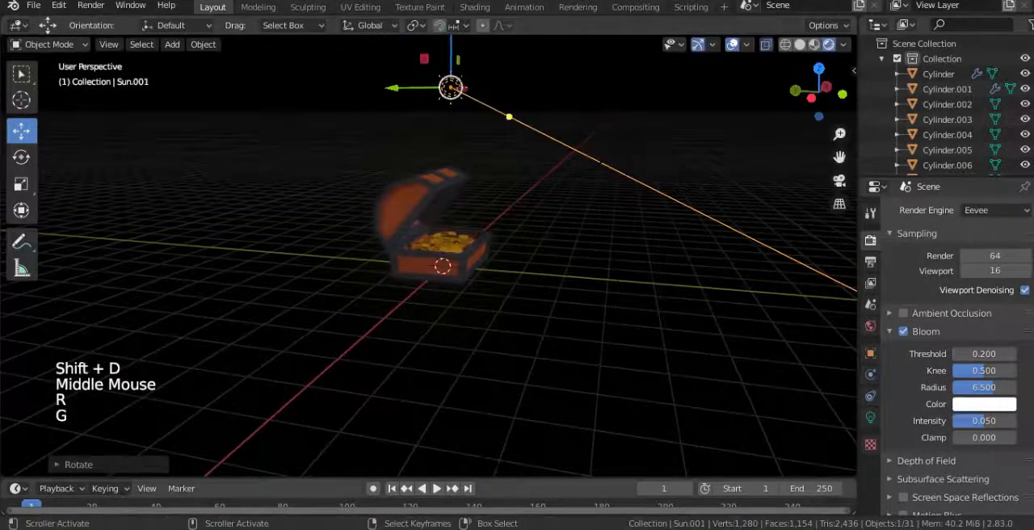
pyautogui.press('g')
pyautogui.click(402, 340)
pyautogui.moveTo(480, 342); pyautogui.dragTo(312, 346, button='middle')
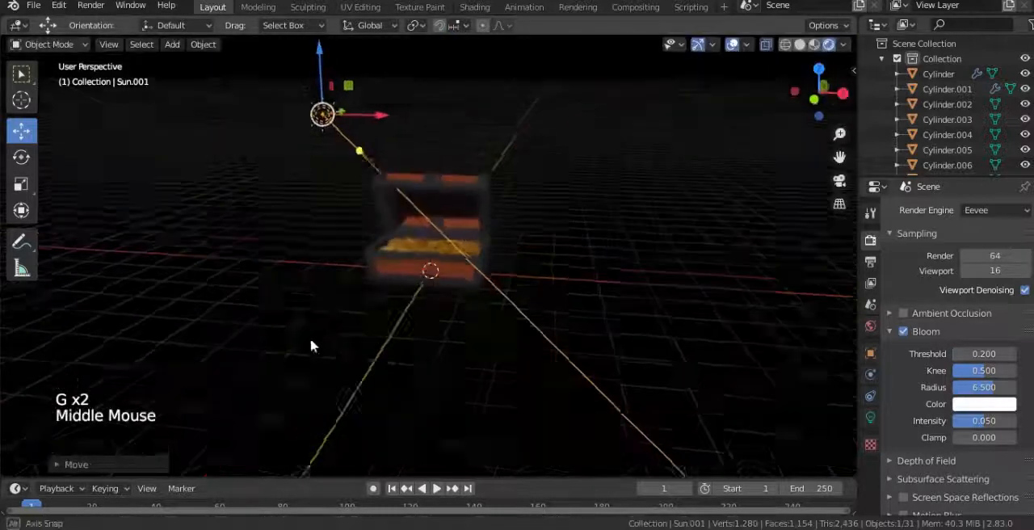
pyautogui.press('r')
pyautogui.press('r')
pyautogui.click(384, 337)
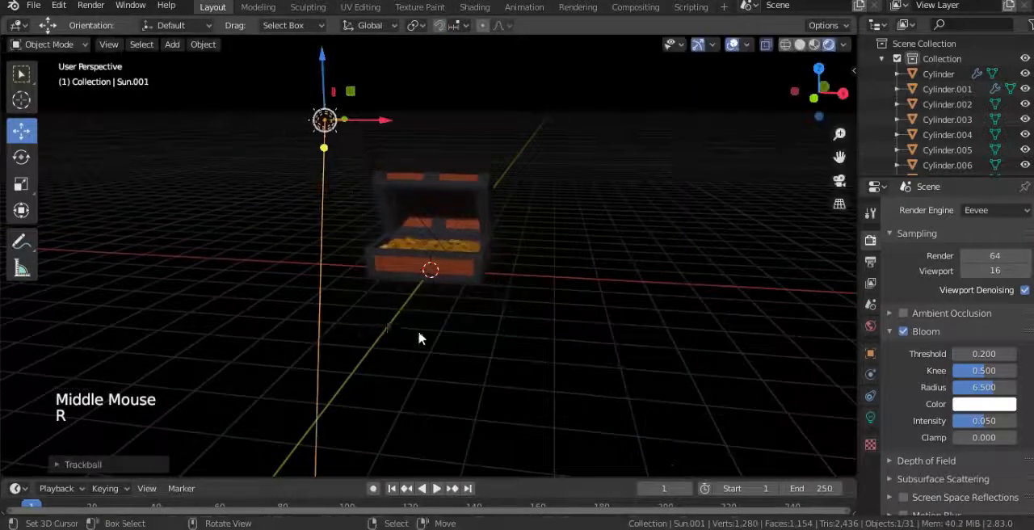
pyautogui.moveTo(418, 338); pyautogui.dragTo(778, 312, button='middle')
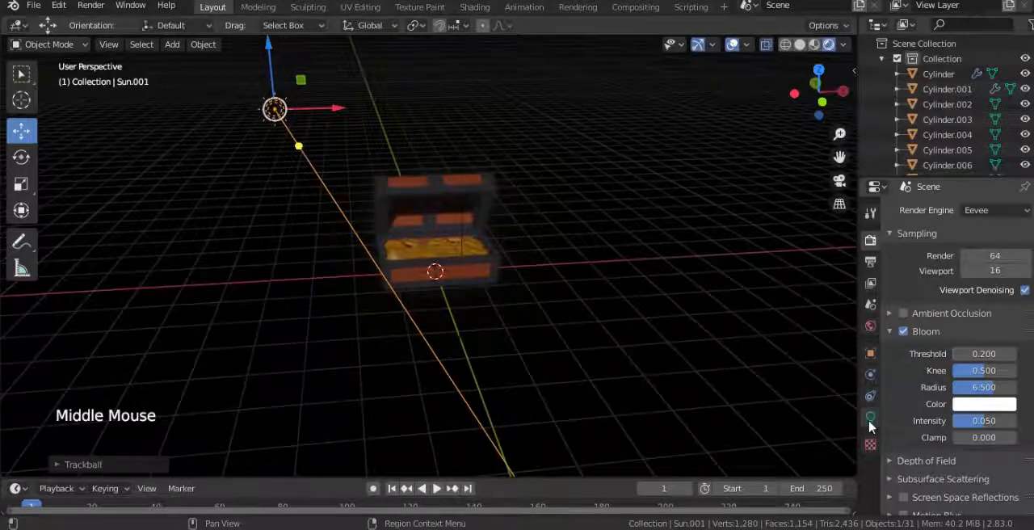
# Step: Set the duplicated sun's strength to 200 and move it to a new spot beyond the chest's side
pyautogui.click(870, 417)
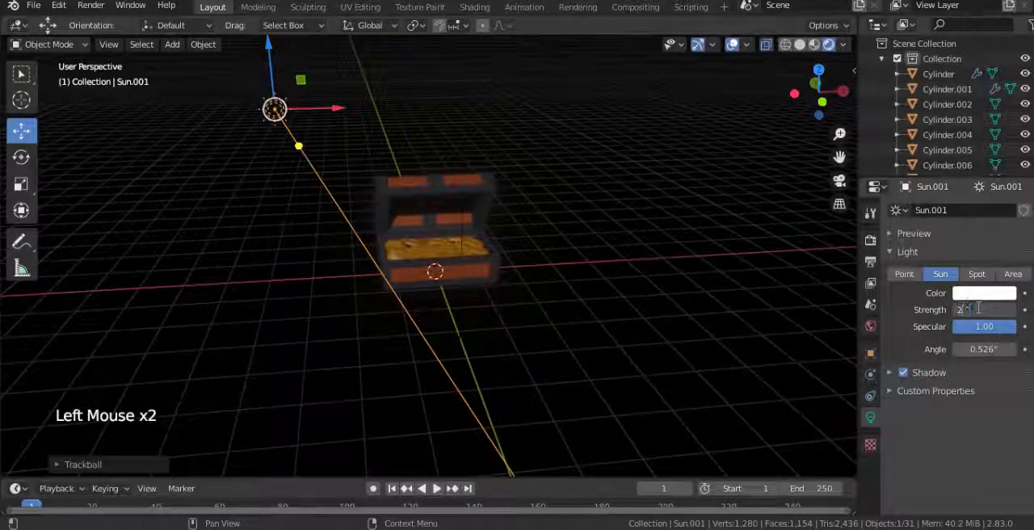
pyautogui.write('0')
pyautogui.press('Return')
pyautogui.moveTo(529, 270); pyautogui.dragTo(487, 277, button='middle')
pyautogui.press('g')
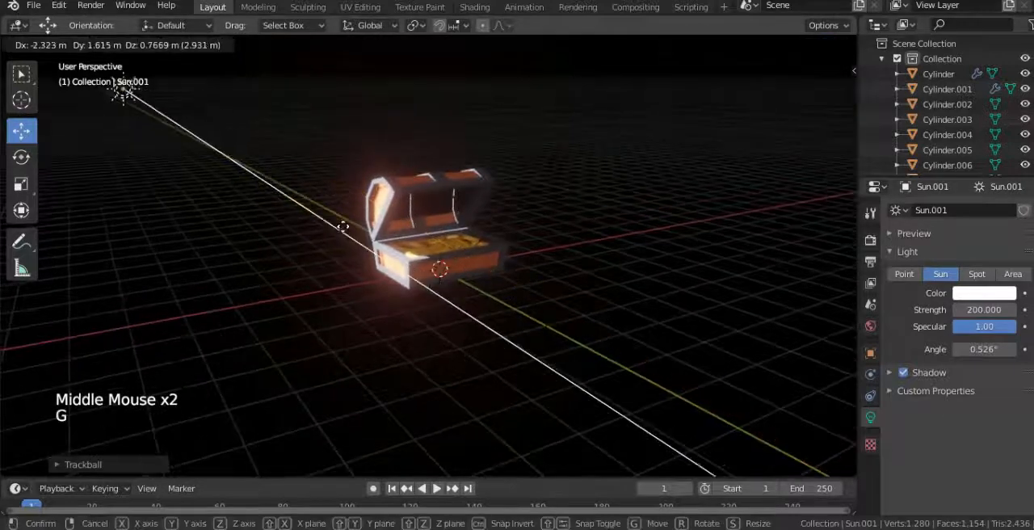
pyautogui.click(416, 226)
# Step: Tint the duplicated sun's light pale orange with saturation 0.556 and rotate it so it lights the lid's top
pyautogui.click(975, 295)
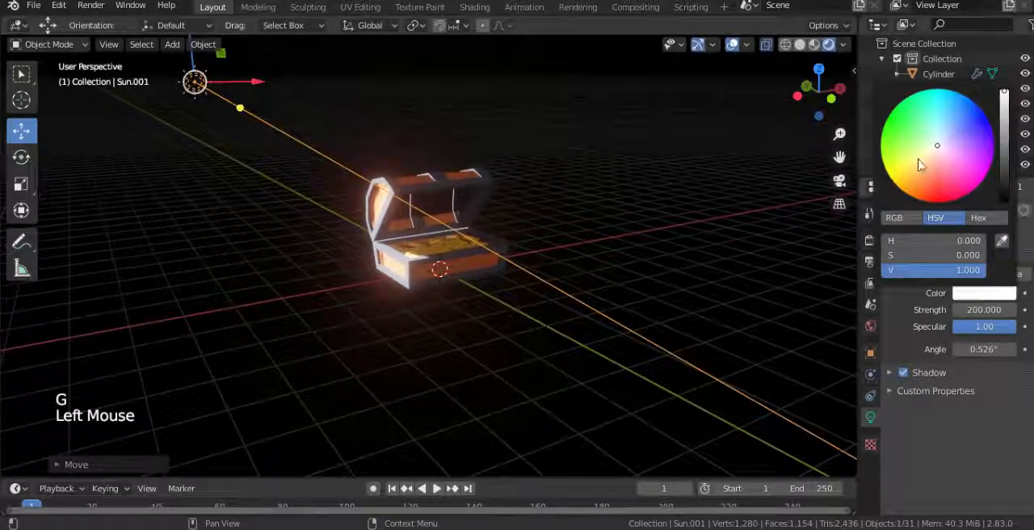
pyautogui.moveTo(925, 157); pyautogui.dragTo(919, 171)
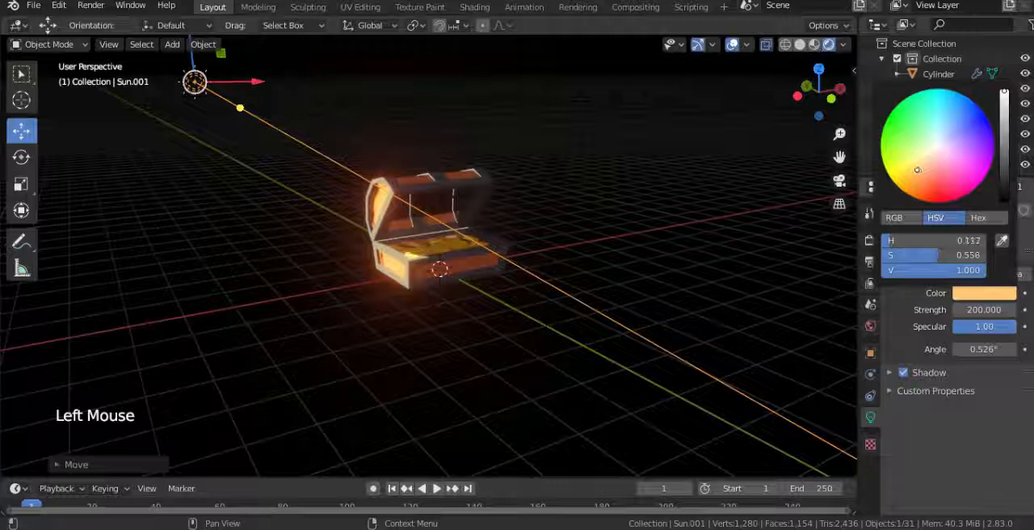
pyautogui.press('r')
pyautogui.press('r')
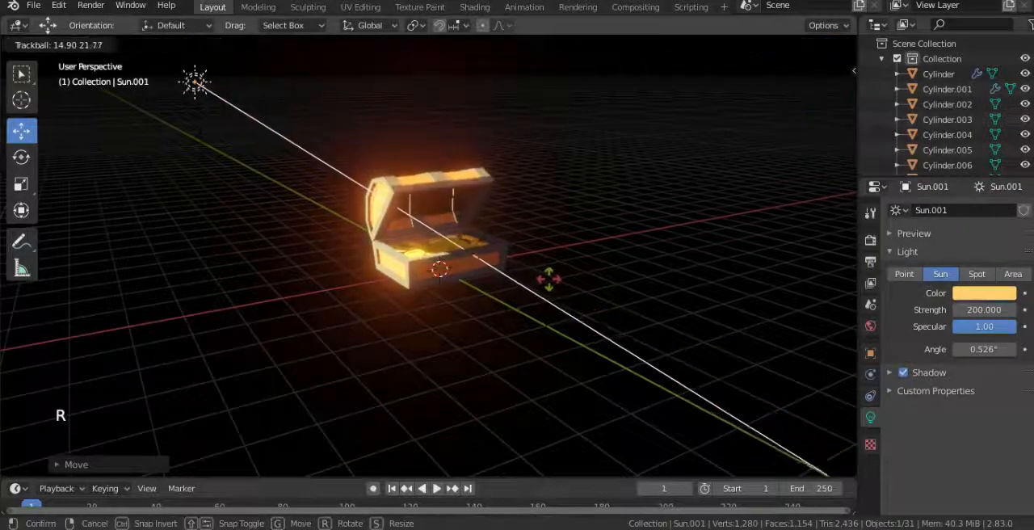
pyautogui.click(559, 292)
# Step: Lower the orange sun light's strength to 100
pyautogui.scroll(2, 526, 291)
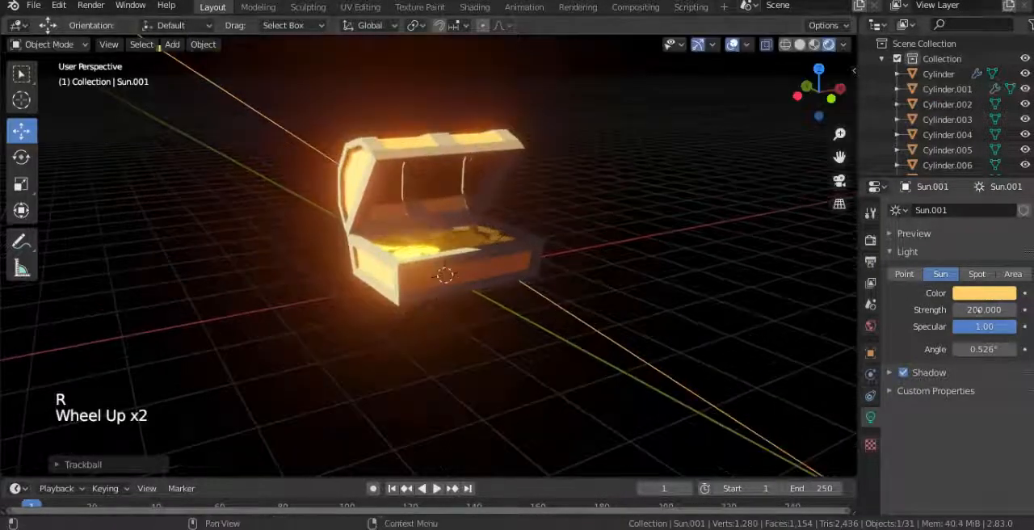
pyautogui.click(992, 311)
pyautogui.write('100')
pyautogui.press('Return')
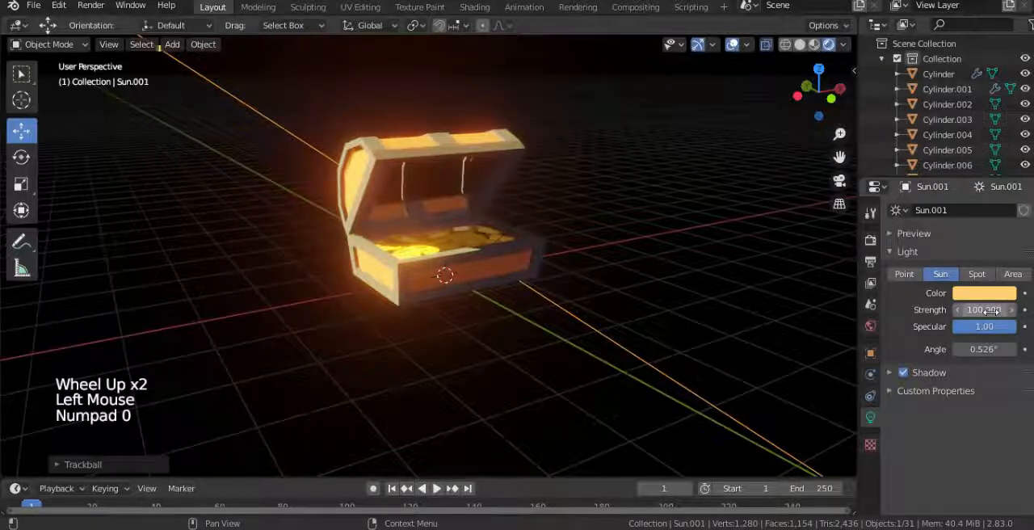
# Step: Duplicate the original white sun light and place the copy on the opposite side of the chest
pyautogui.scroll(-3, 500, 234)
pyautogui.rightClick(502, 215)
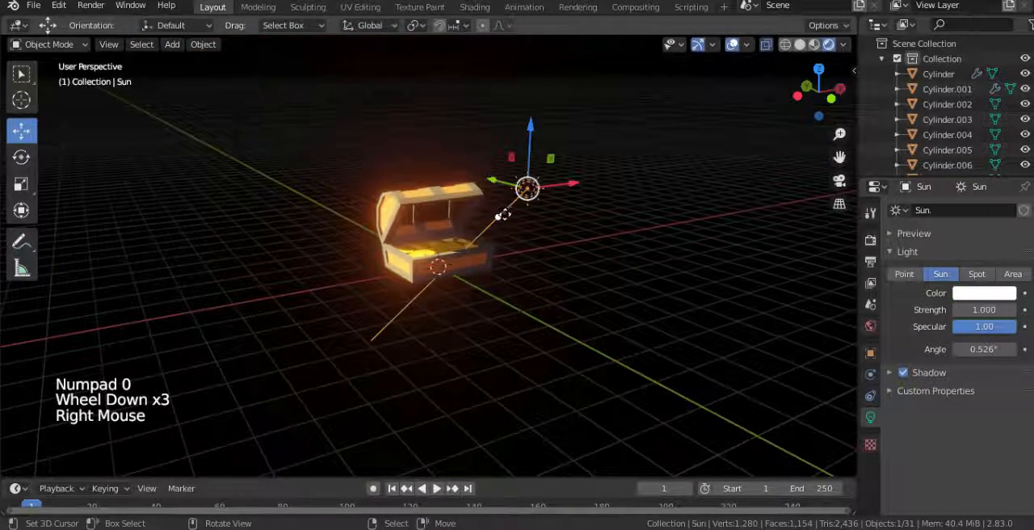
pyautogui.hotkey('shift', 'd')
pyautogui.click(311, 193)
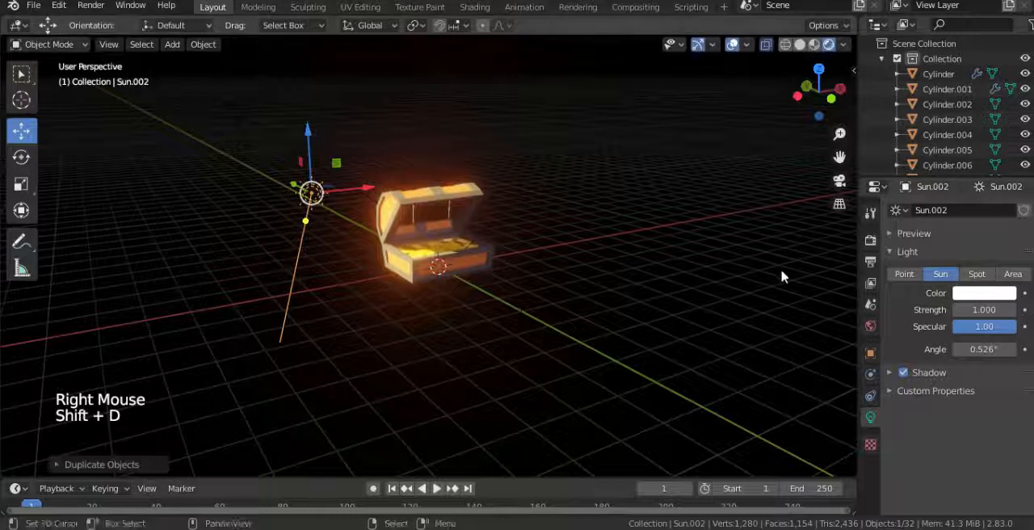
# Step: Convert the new light to an area light with 100 W power and a size of 5 m
pyautogui.click(1008, 274)
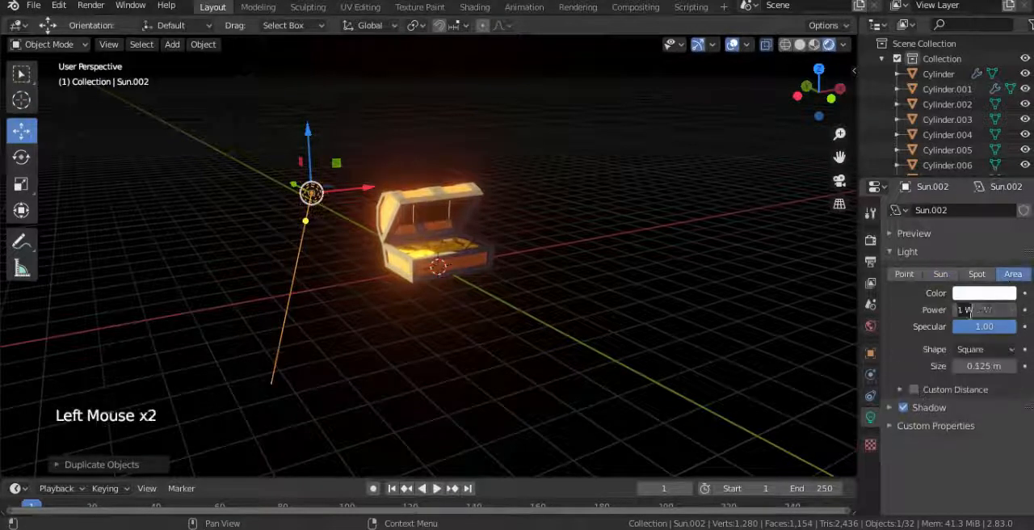
pyautogui.write('00')
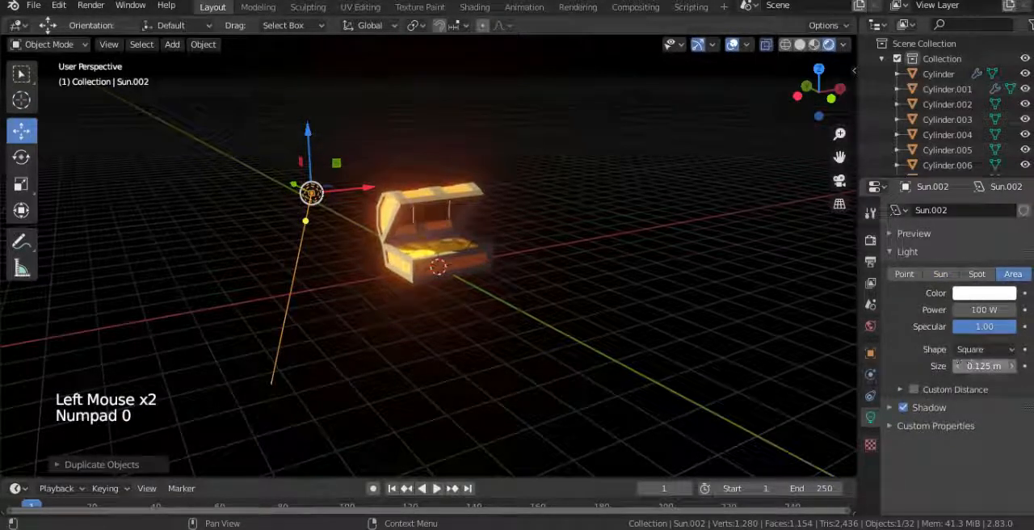
pyautogui.click(973, 366)
pyautogui.write('5')
pyautogui.press('Return')
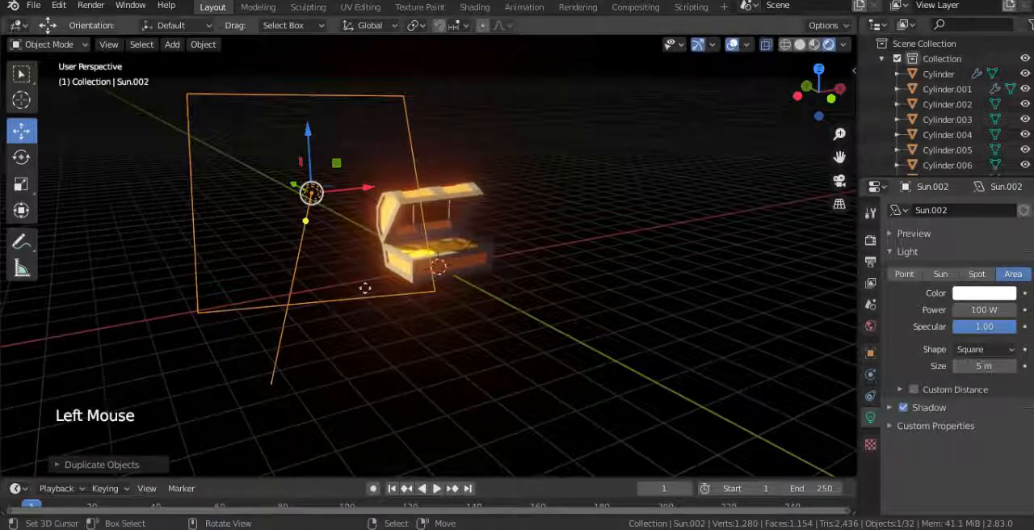
# Step: Rotate the area light to face the chest and move it back from the chest's side
pyautogui.press('r')
pyautogui.press('r')
pyautogui.scroll(3, 396, 334)
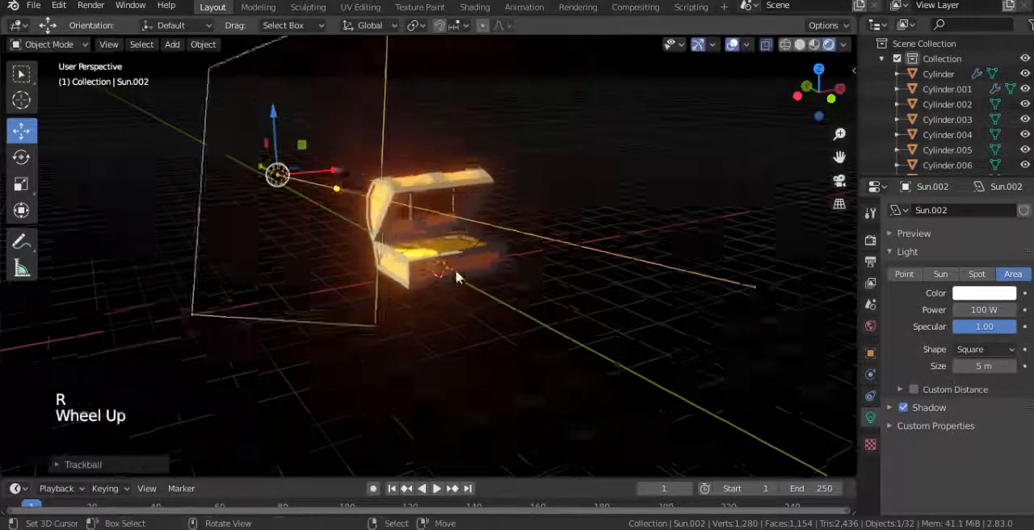
pyautogui.press('g')
pyautogui.click(456, 288)
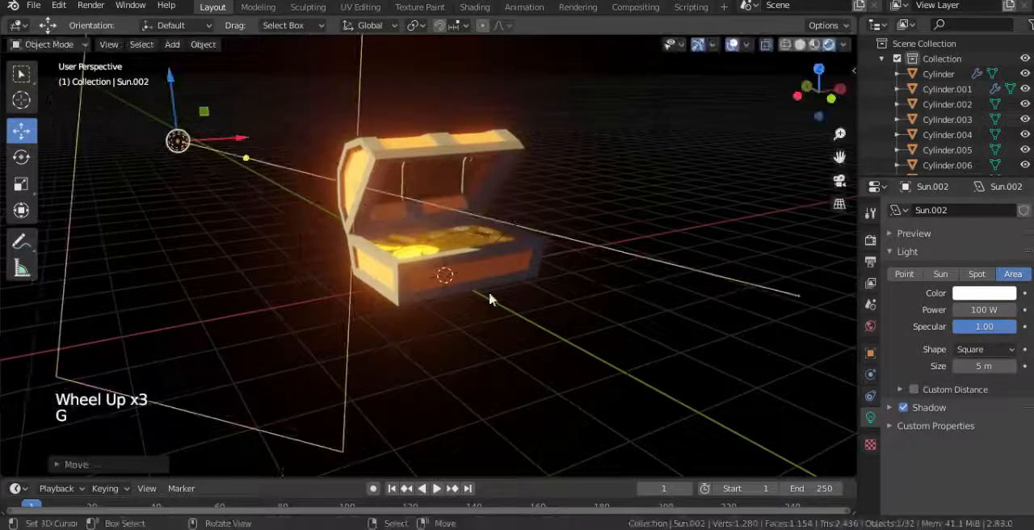
# Step: Turn off X-ray in solid shading, select the orange sun light and return to rendered shading
pyautogui.moveTo(679, 257); pyautogui.dragTo(654, 227, button='middle')
pyautogui.rightClick(653, 228)
pyautogui.moveTo(557, 218)
pyautogui.mouseDown(button='middle')
pyautogui.moveTo(550, 252)
pyautogui.moveTo(531, 264)
pyautogui.moveTo(327, 206)
pyautogui.mouseUp(button='middle')
pyautogui.scroll(-2, 530, 255)
pyautogui.press('z')
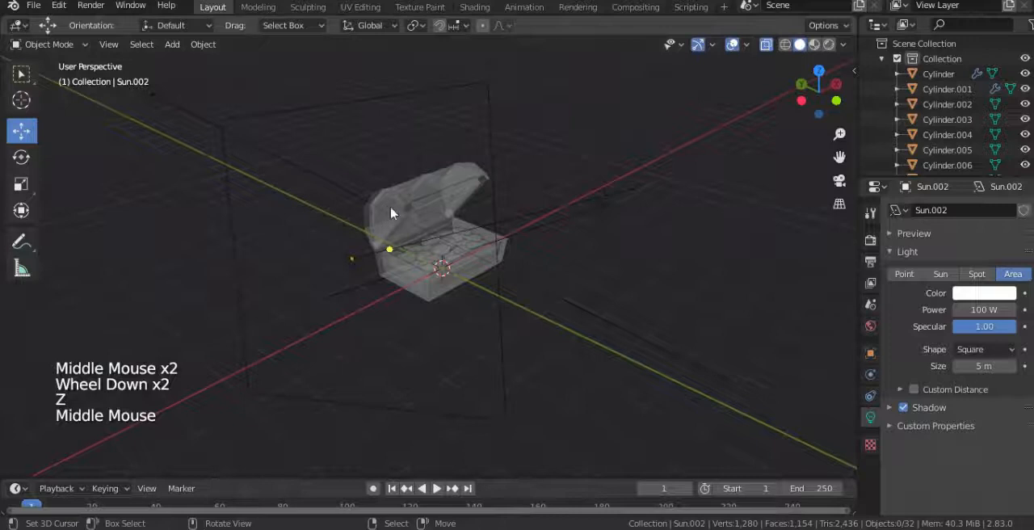
pyautogui.press('z')
pyautogui.hotkey('alt', 'z')
pyautogui.rightClick(349, 198)
pyautogui.moveTo(349, 198); pyautogui.dragTo(398, 234, button='middle')
pyautogui.press('z')
pyautogui.moveTo(357, 148); pyautogui.dragTo(384, 164, button='middle')
pyautogui.scroll(1, 369, 150)
# Step: Adjust the orange sun light's angle with free rotation and reposition it above the chest's side
pyautogui.press('r')
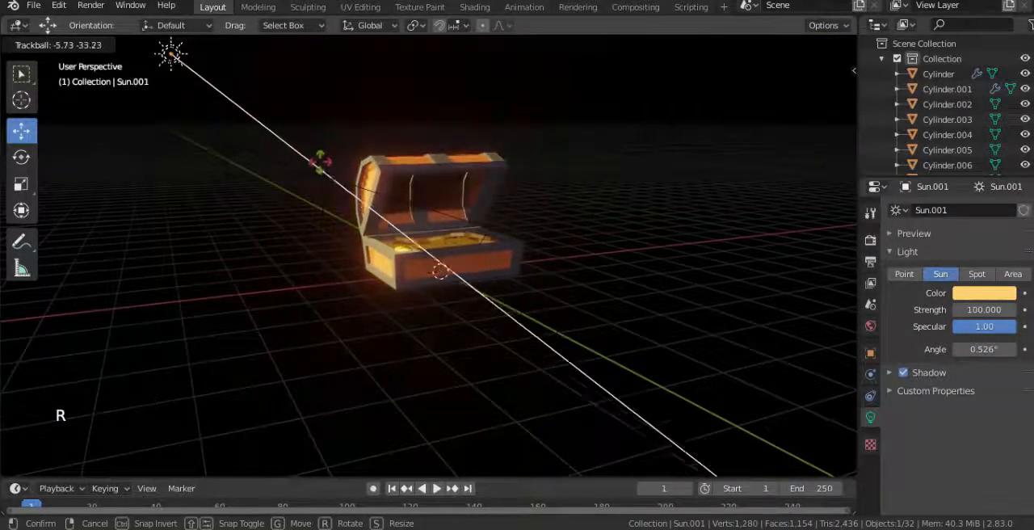
pyautogui.click(347, 162)
pyautogui.press('g')
pyautogui.click(381, 211)
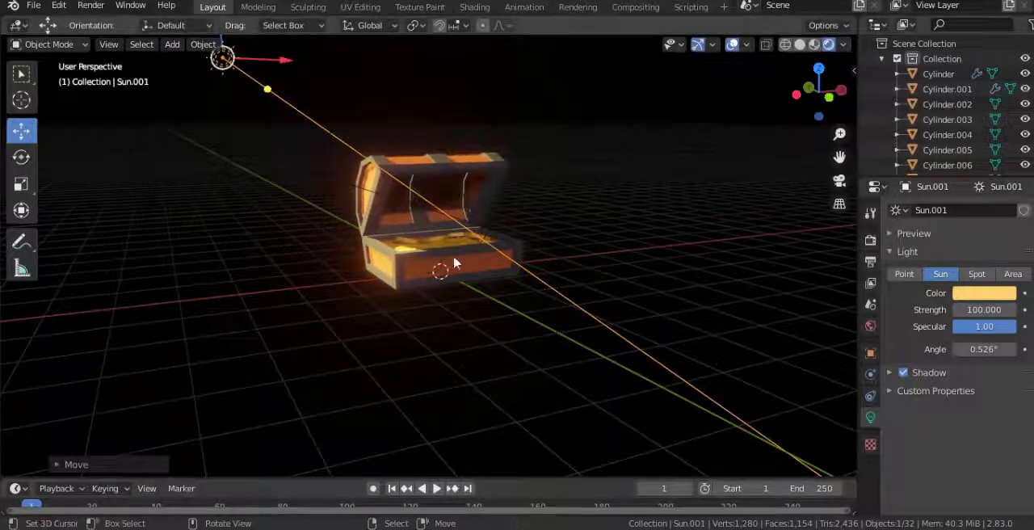
pyautogui.scroll(2, 446, 248)
pyautogui.press('r')
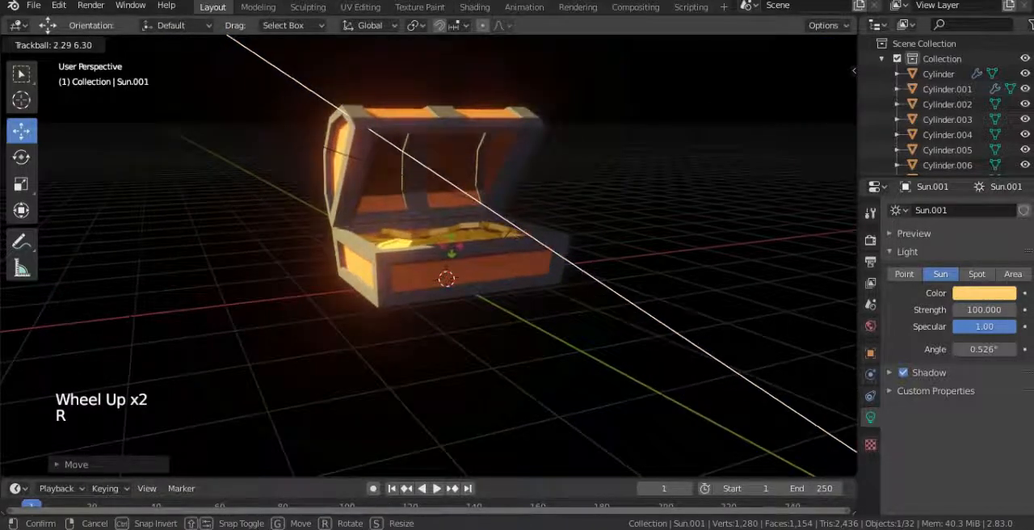
pyautogui.rightClick(854, 465)
# Step: Select a coin and reduce the gold material's Specular value to 0
pyautogui.click(462, 235)
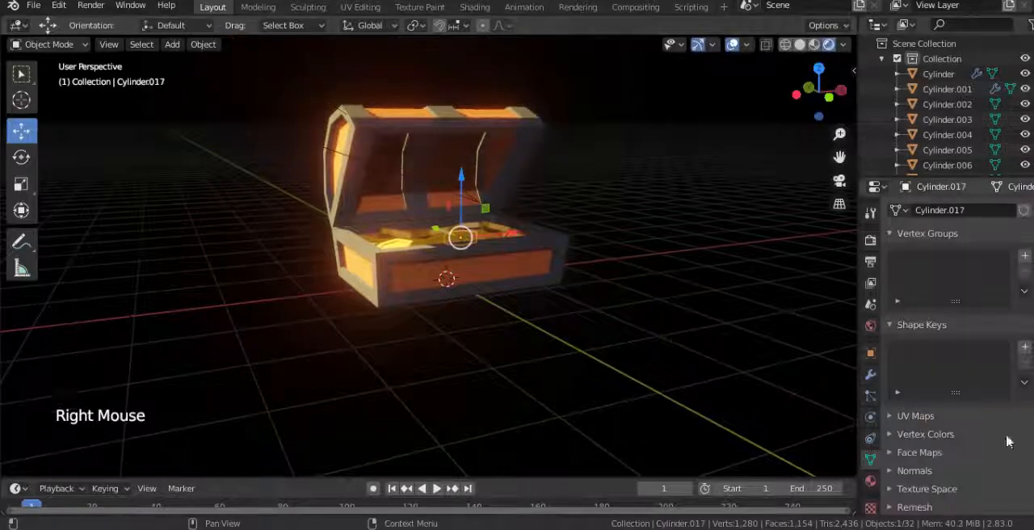
pyautogui.scroll(-3, 909, 457)
pyautogui.click(870, 481)
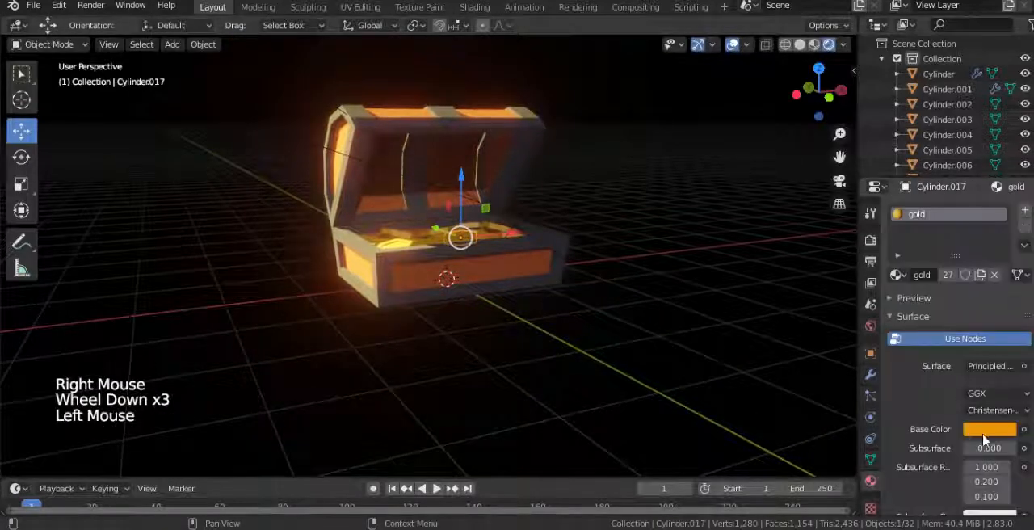
pyautogui.scroll(-4, 983, 439)
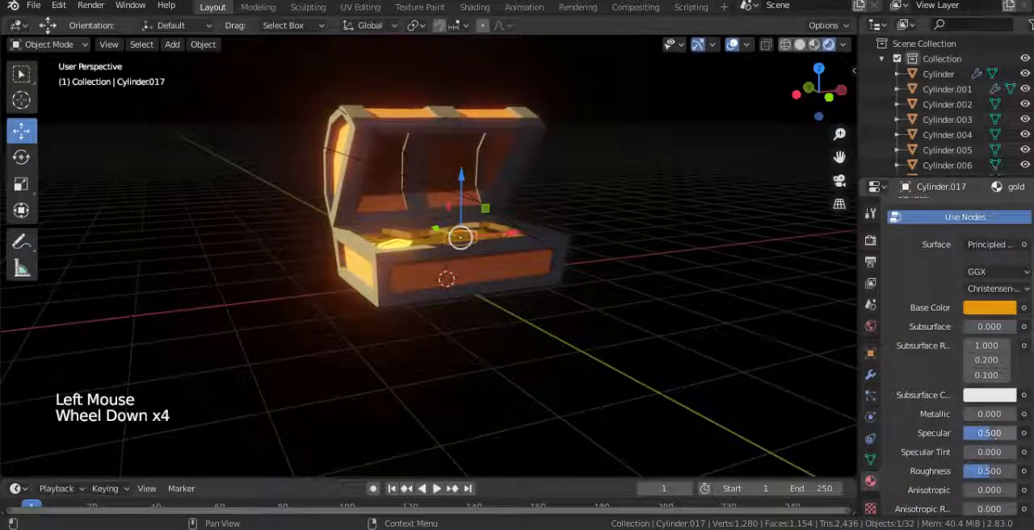
pyautogui.moveTo(989, 433); pyautogui.dragTo(978, 433)
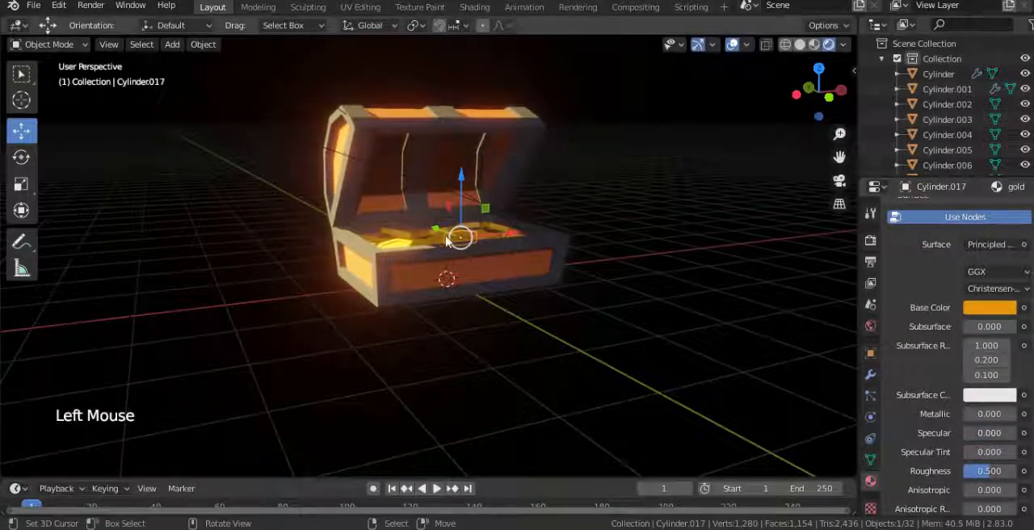
# Step: Examine the coins and chest in solid shading, then return to rendered shading
pyautogui.scroll(-1, 287, 183)
pyautogui.press('z')
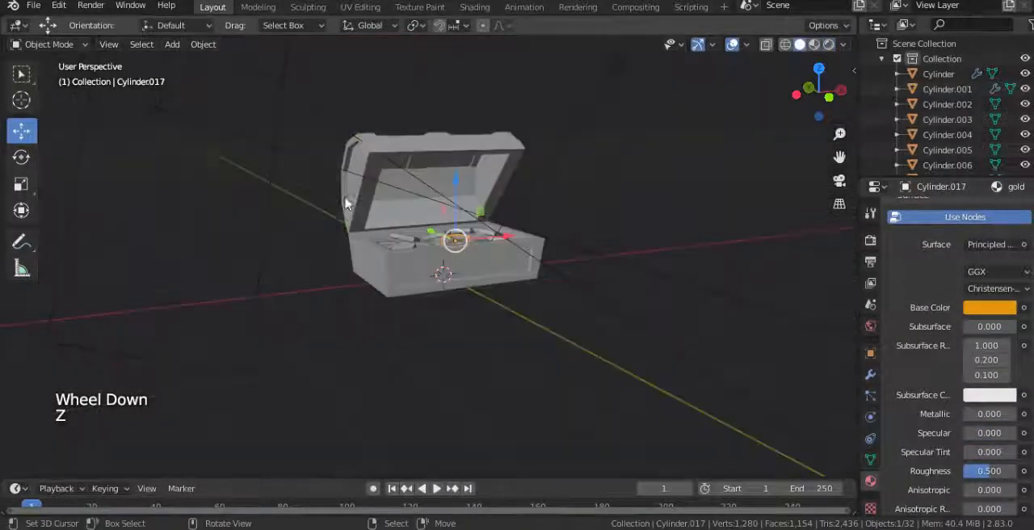
pyautogui.moveTo(420, 214); pyautogui.dragTo(331, 221, button='middle')
pyautogui.press('z')
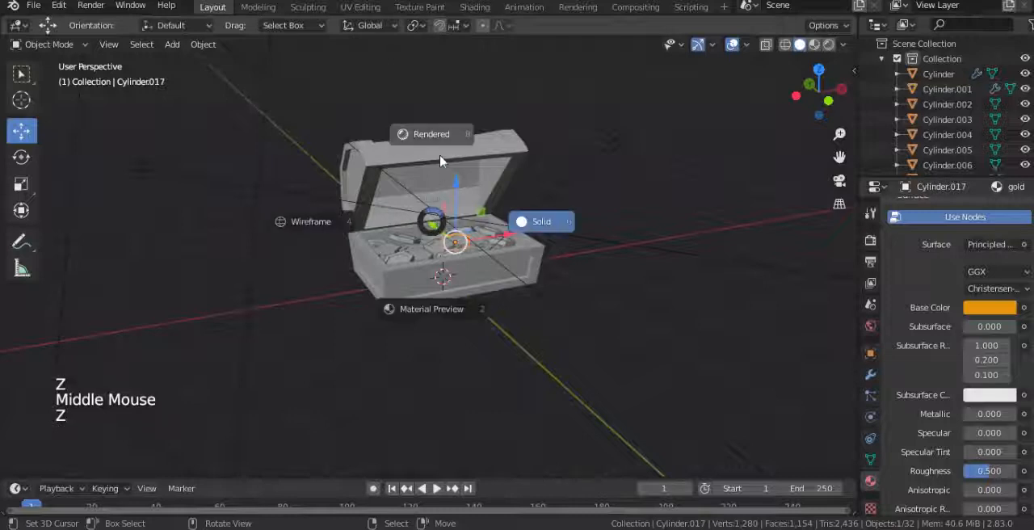
pyautogui.moveTo(440, 202); pyautogui.dragTo(445, 228, button='middle')
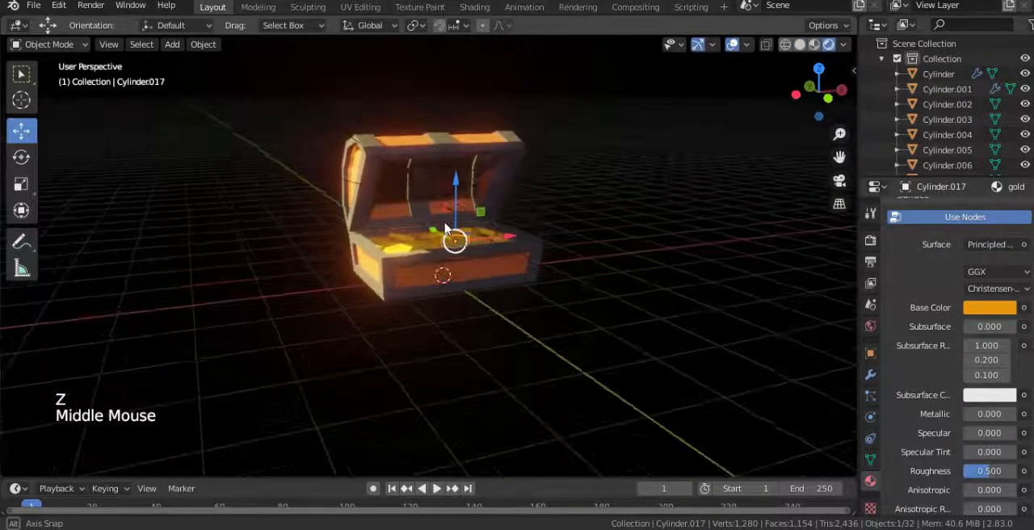
# Step: Duplicate the area light and freely rotate the copy so it points down at the chest
pyautogui.rightClick(339, 130)
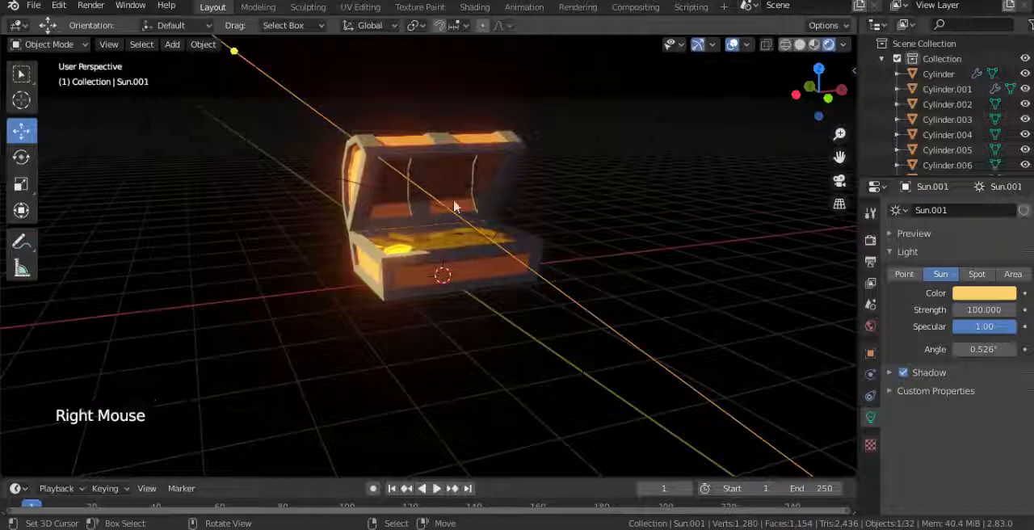
pyautogui.rightClick(246, 218)
pyautogui.hotkey('shift', 'd')
pyautogui.click(522, 230)
pyautogui.press('r')
pyautogui.press('r')
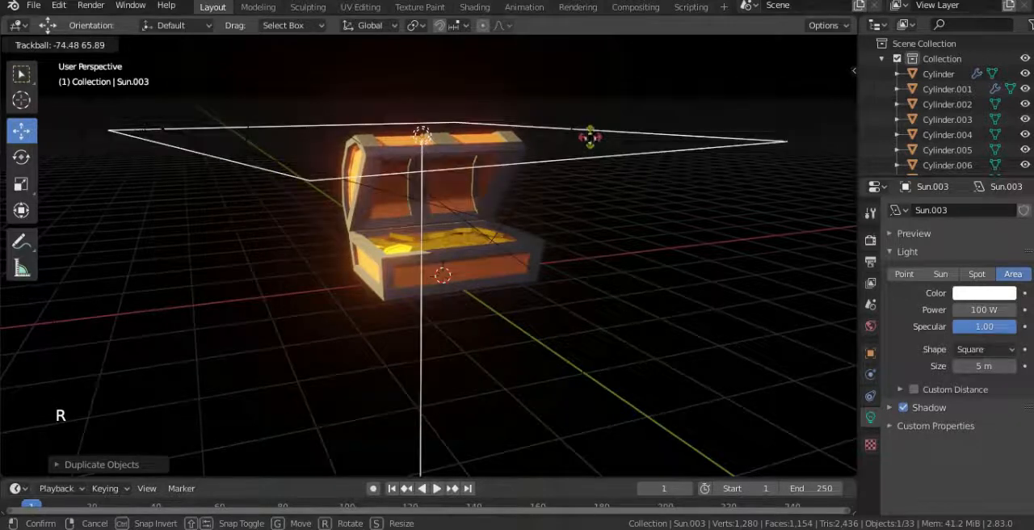
# Step: Scale down the duplicated area light and position it above the coins inside the open chest
pyautogui.press('s')
pyautogui.press('g')
pyautogui.click(521, 249)
pyautogui.moveTo(517, 252); pyautogui.dragTo(361, 315, button='middle')
pyautogui.press('g')
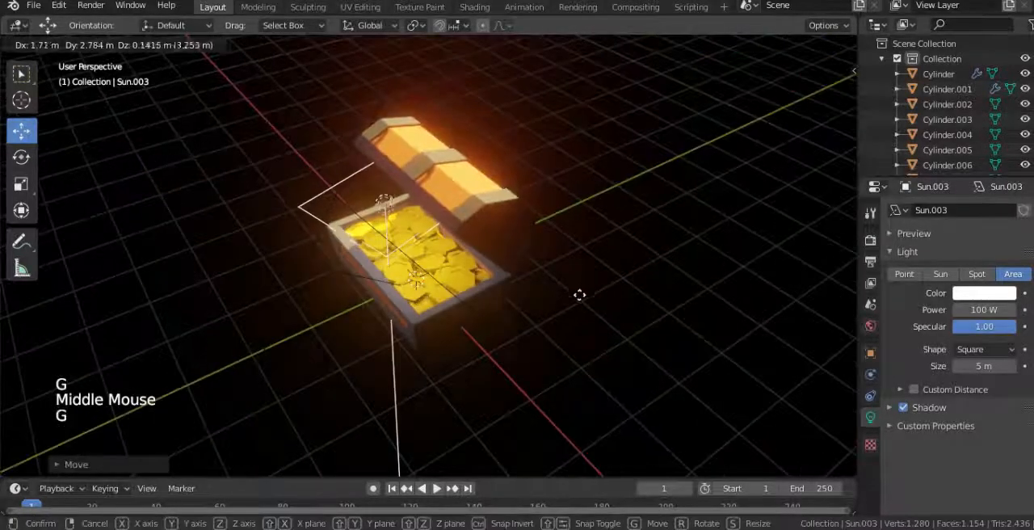
pyautogui.click(597, 322)
pyautogui.moveTo(598, 323); pyautogui.dragTo(546, 296, button='middle')
pyautogui.press('g')
pyautogui.click(486, 293)
# Step: Turn off the new area light's shadow, then shrink it further and shift it horizontally over the coins
pyautogui.click(903, 410)
pyautogui.scroll(2, 644, 334)
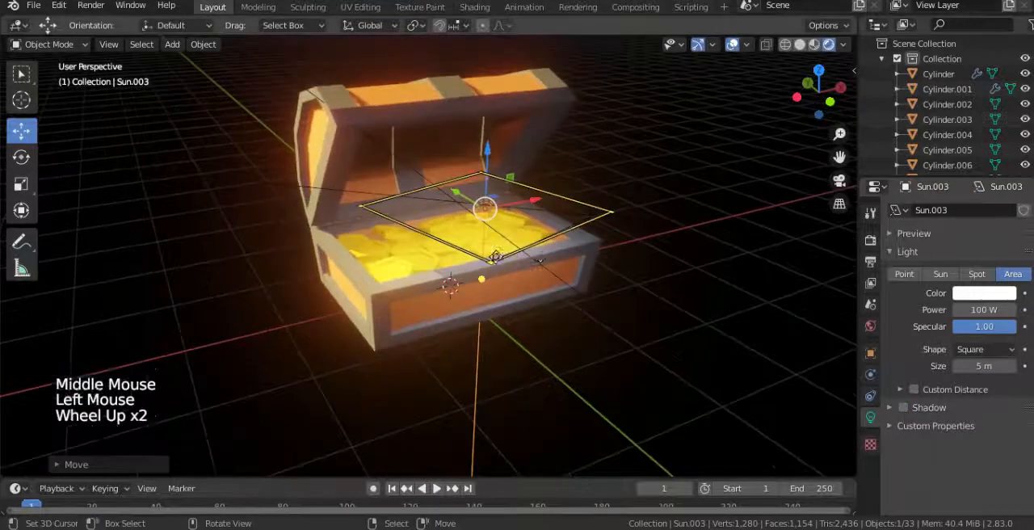
pyautogui.moveTo(644, 334); pyautogui.dragTo(614, 337, button='middle')
pyautogui.press('s')
pyautogui.press('g')
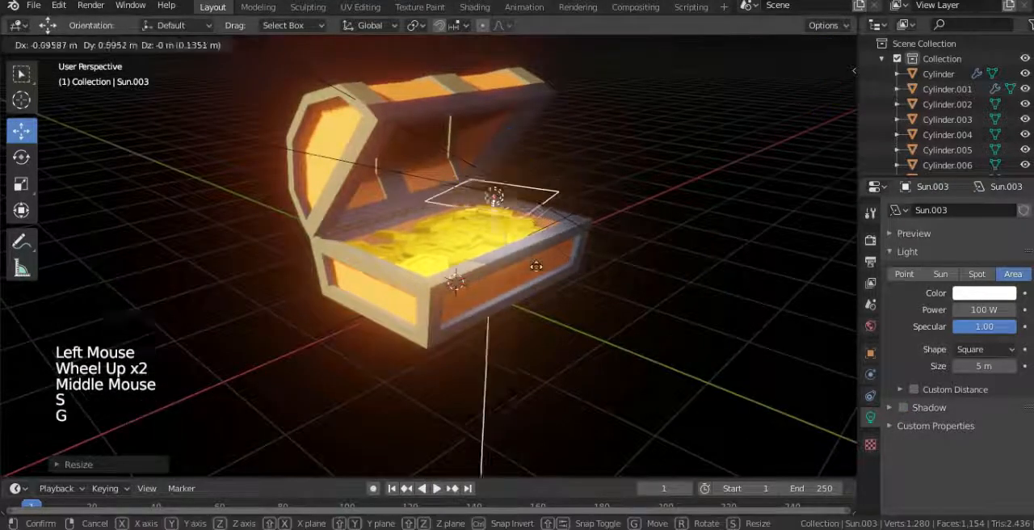
pyautogui.click(549, 277)
# Step: Reselect the small area light over the coins and move it closer to the middle of the chest
pyautogui.moveTo(549, 277); pyautogui.dragTo(517, 267, button='middle')
pyautogui.scroll(-3, 482, 277)
pyautogui.rightClick(579, 138)
pyautogui.scroll(2, 458, 317)
pyautogui.moveTo(458, 316); pyautogui.dragTo(450, 300, button='middle')
pyautogui.scroll(2, 450, 300)
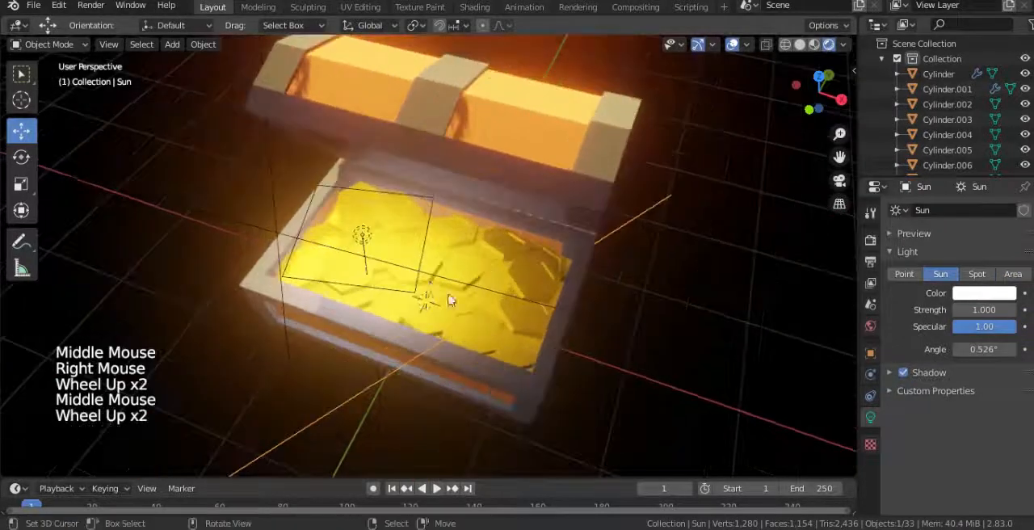
pyautogui.rightClick(419, 270)
pyautogui.press('g')
pyautogui.click(469, 261)
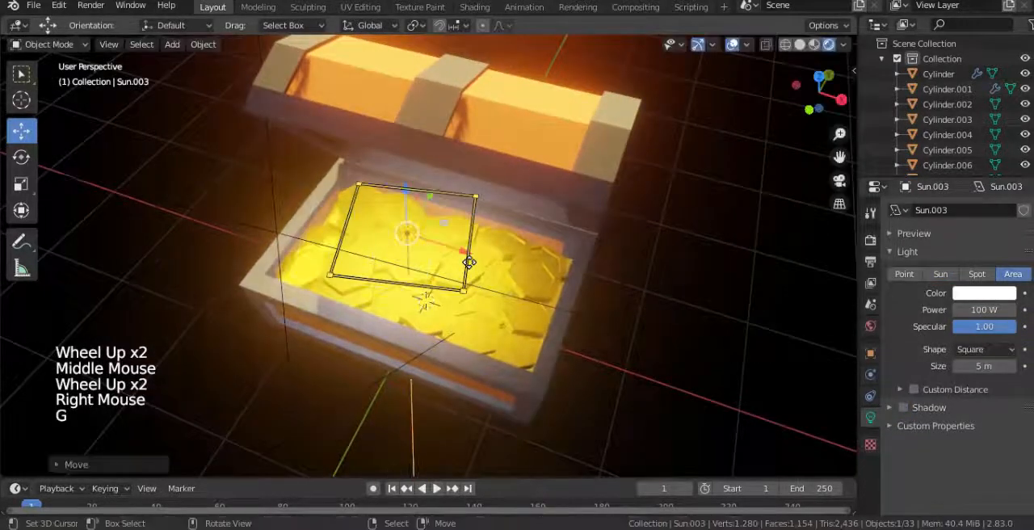
# Step: Clear the small area light's rotation and stretch it along the global X axis to suit the chest's length
pyautogui.hotkey('alt', 'r')
pyautogui.moveTo(487, 296); pyautogui.dragTo(535, 304, button='middle')
pyautogui.press('s')
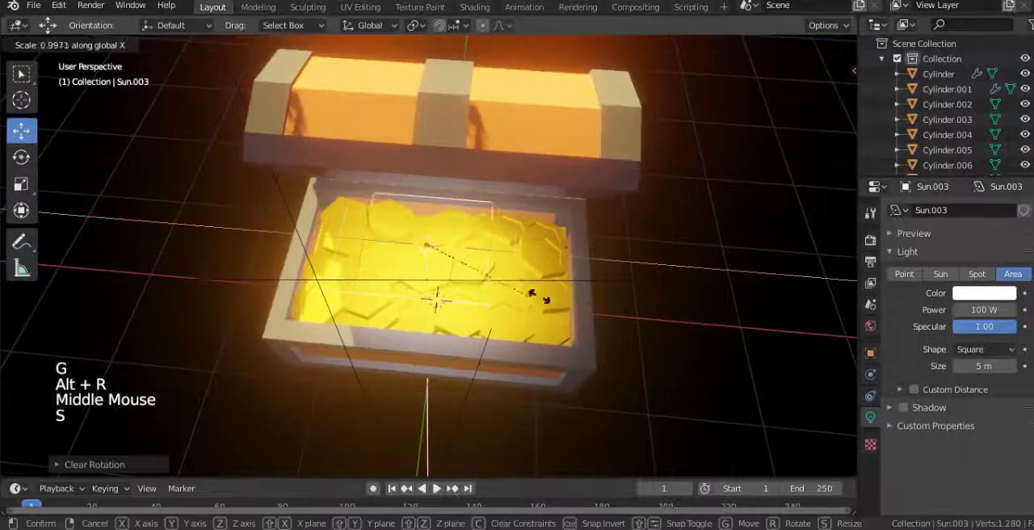
pyautogui.click(611, 318)
# Step: Center the stretched area light over the coins, then deselect it
pyautogui.press('g')
pyautogui.click(587, 307)
pyautogui.moveTo(578, 306); pyautogui.dragTo(464, 193, button='middle')
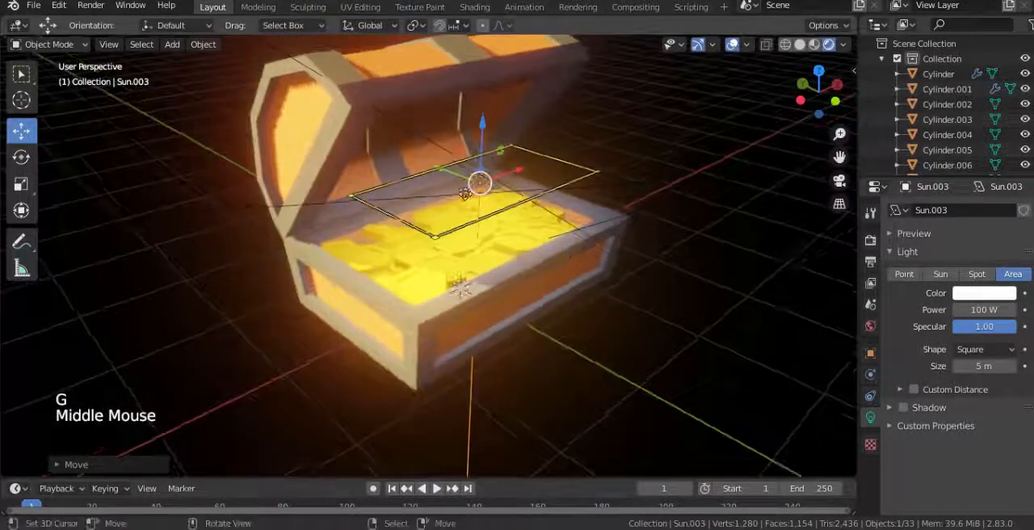
pyautogui.moveTo(452, 181); pyautogui.dragTo(474, 183)
pyautogui.scroll(-2, 639, 282)
pyautogui.rightClick(619, 270)
pyautogui.scroll(-2, 619, 269)
pyautogui.moveTo(618, 269); pyautogui.dragTo(588, 238, button='middle')
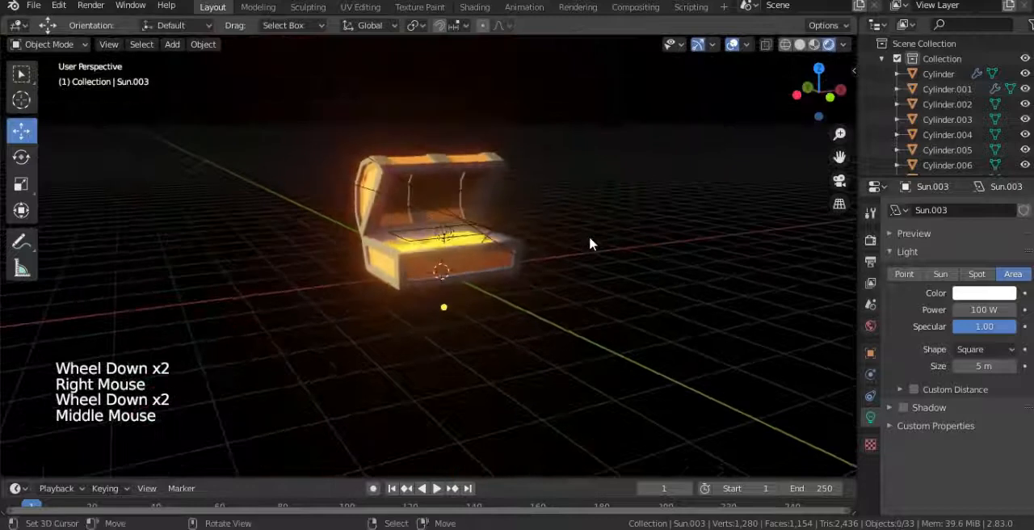
pyautogui.scroll(1, 589, 242)
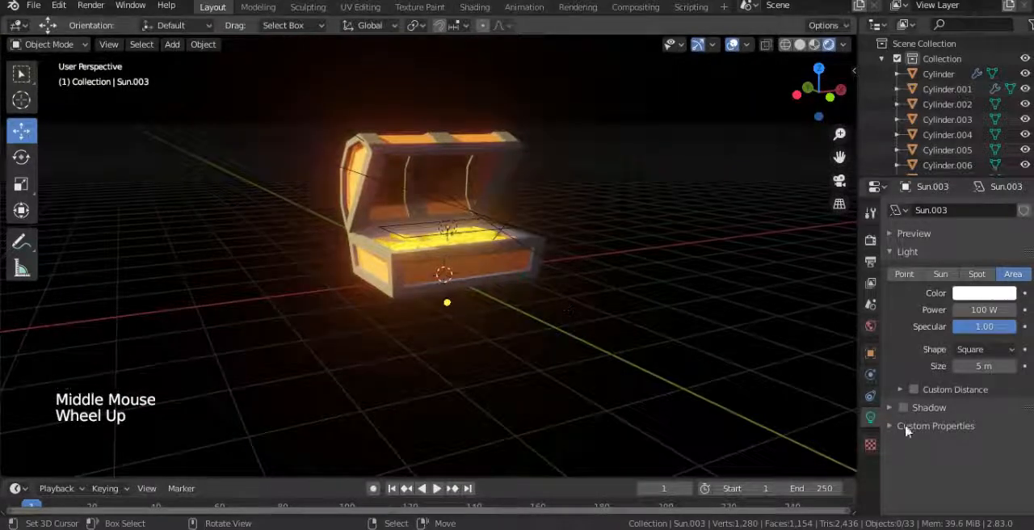
# Step: Darken the base color of the chest's stl material to near-black, then deselect the chest
pyautogui.rightClick(510, 277)
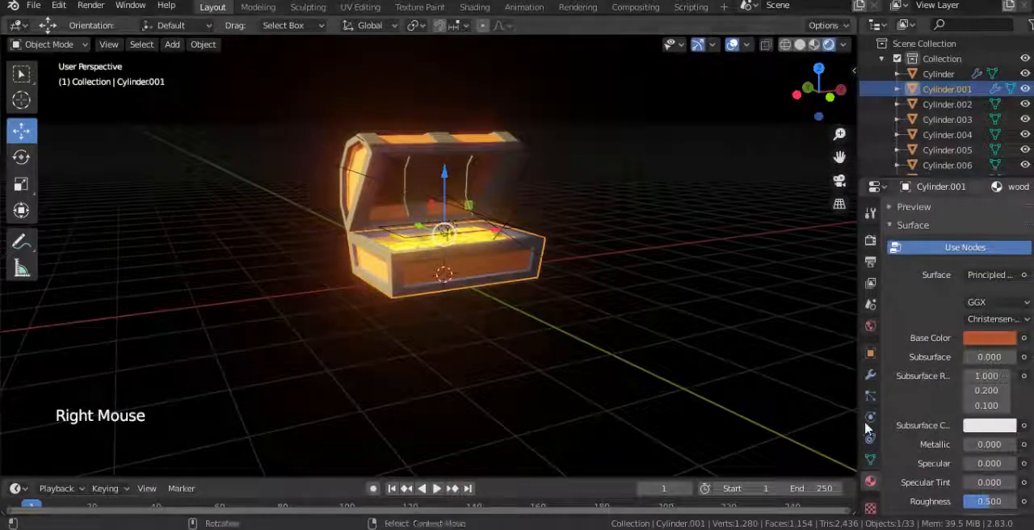
pyautogui.scroll(4, 897, 395)
pyautogui.click(911, 231)
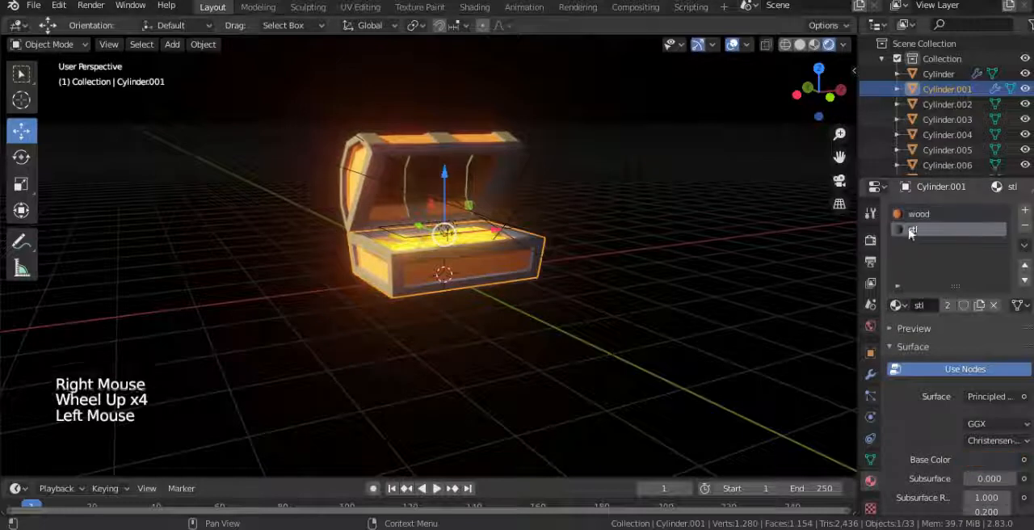
pyautogui.scroll(-1, 995, 469)
pyautogui.click(980, 430)
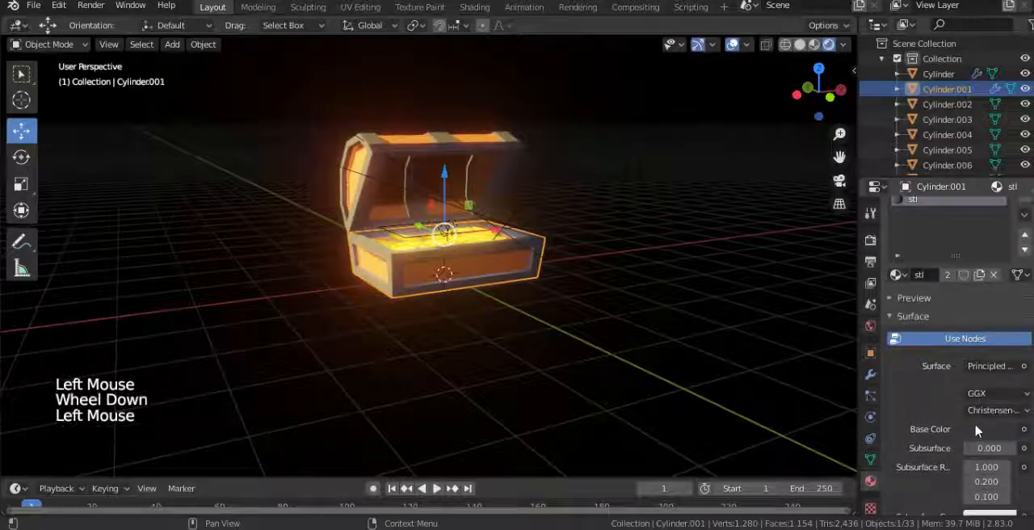
pyautogui.moveTo(1005, 308); pyautogui.dragTo(1003, 304)
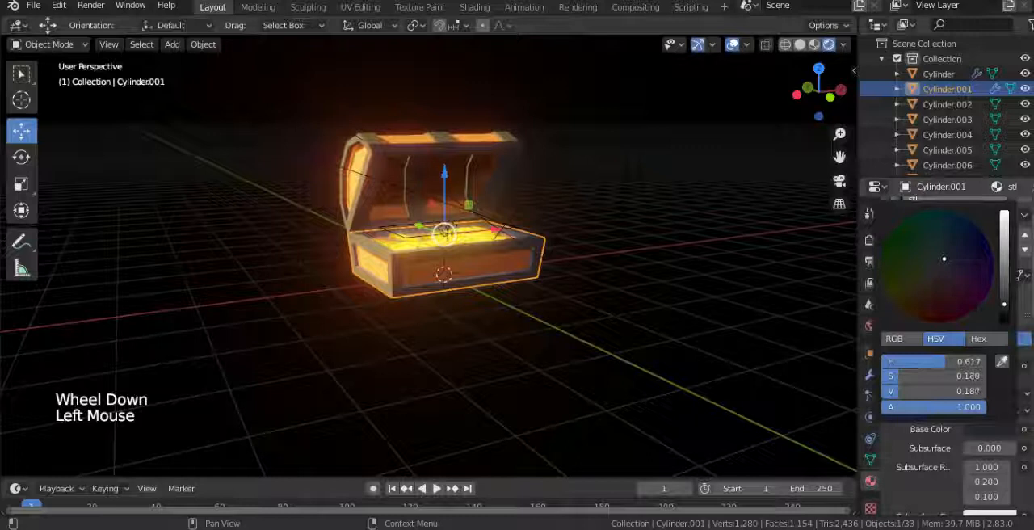
pyautogui.click(993, 431)
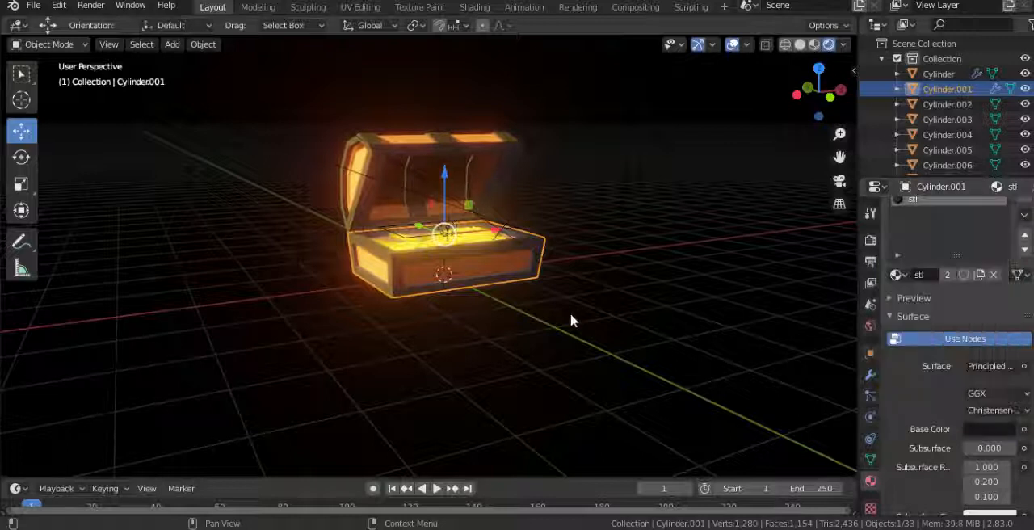
pyautogui.rightClick(642, 320)
pyautogui.rightClick(731, 288)
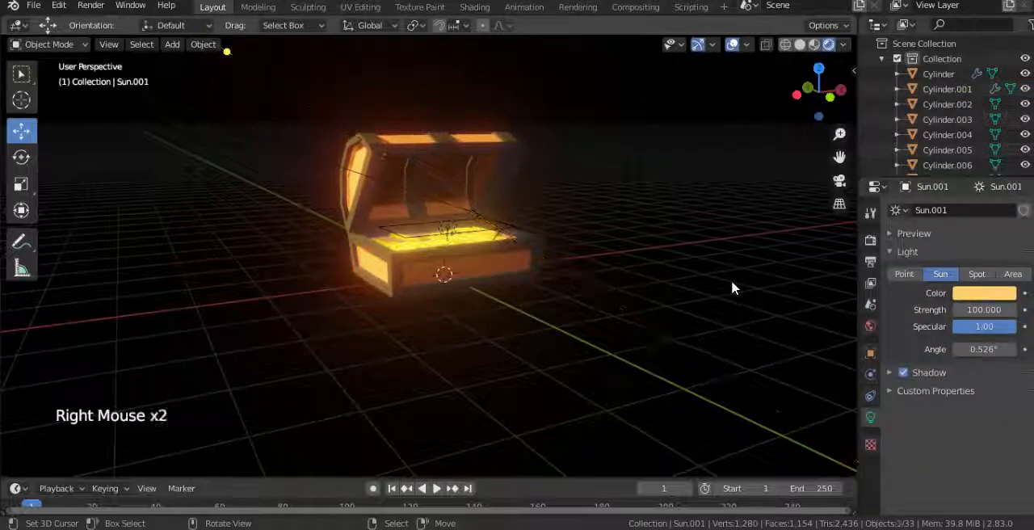